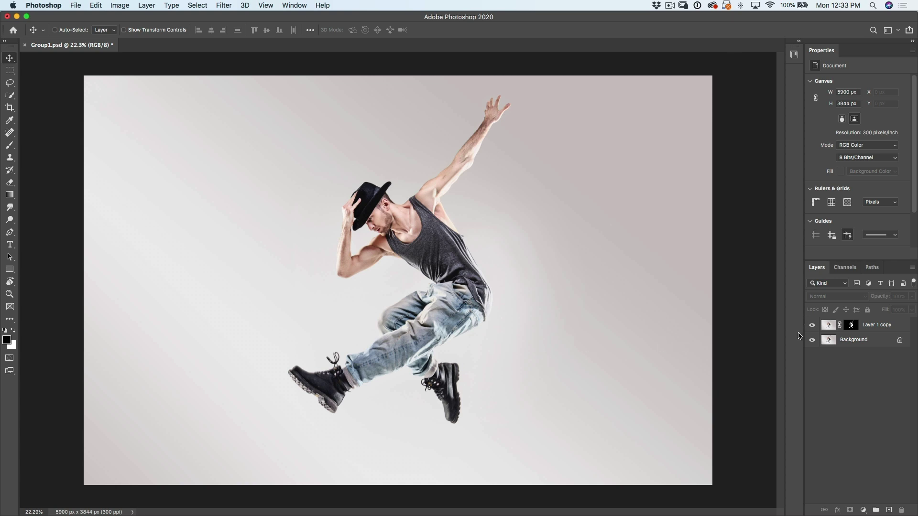
Toggle the grey backdrop off and on twice to check the dancer cut-out.
{"action": "left_click", "coordinate": [812, 340]}
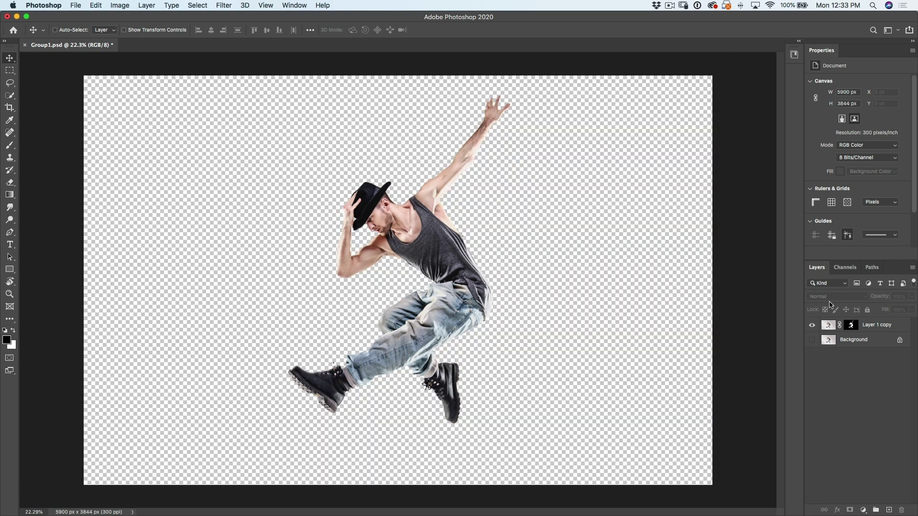
{"action": "left_click", "coordinate": [813, 340]}
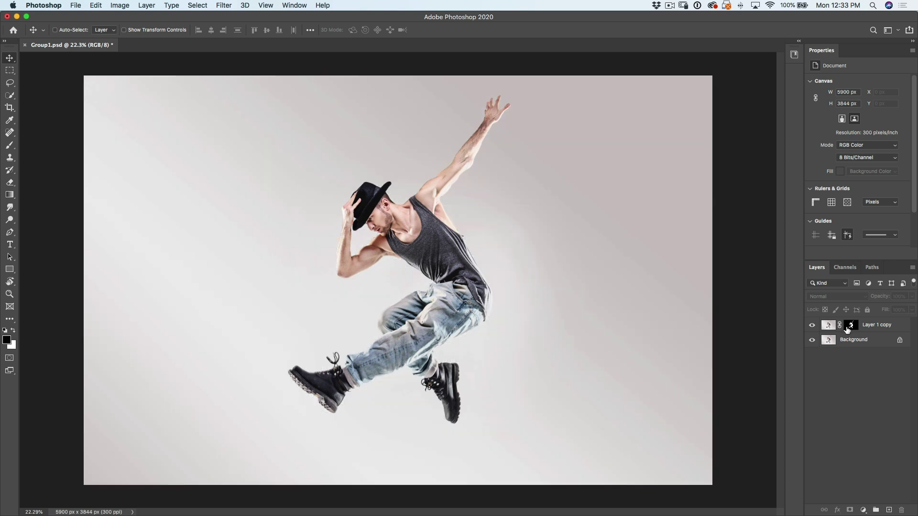
{"action": "left_click", "coordinate": [812, 340]}
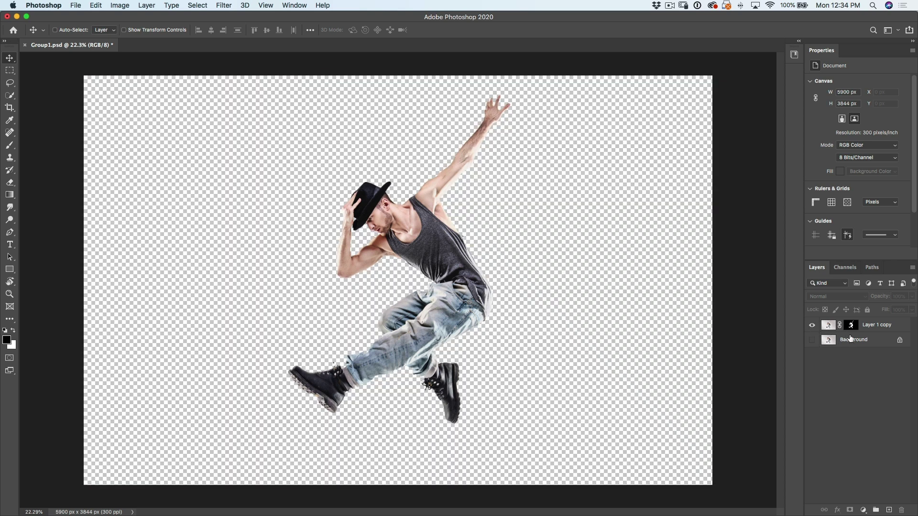
{"action": "left_click", "coordinate": [812, 340]}
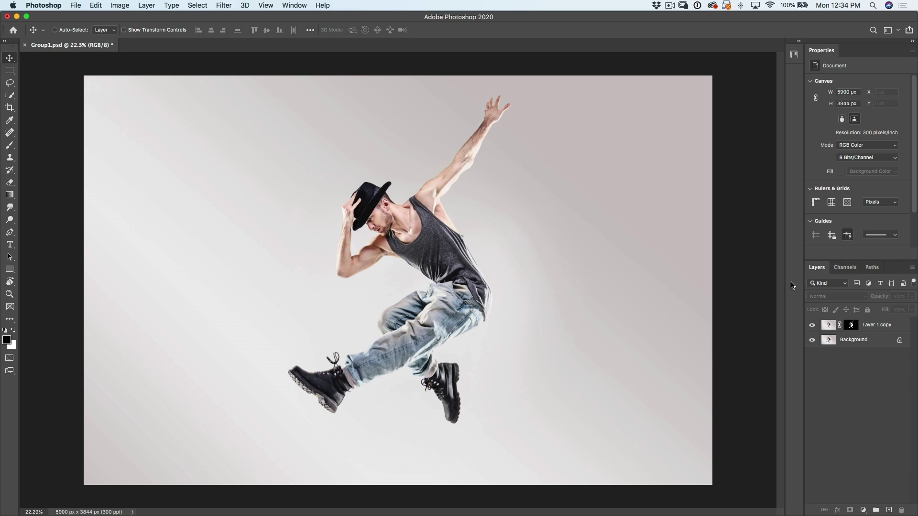
Open and enlarge the Libraries panel, then search for 'splatter'.
{"action": "left_click", "coordinate": [795, 54]}
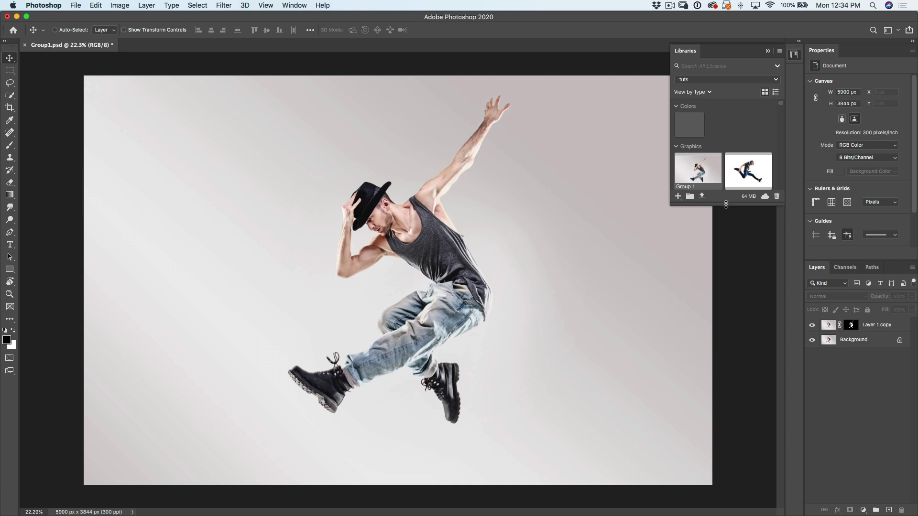
{"action": "left_click_drag", "start_coordinate": [726, 204], "coordinate": [718, 421]}
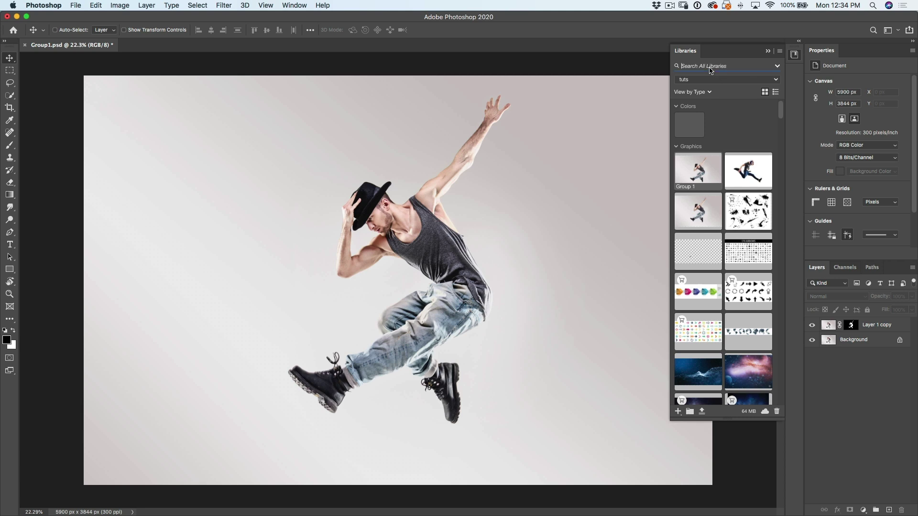
{"action": "left_click", "coordinate": [710, 67]}
{"action": "type", "text": "splatter"}
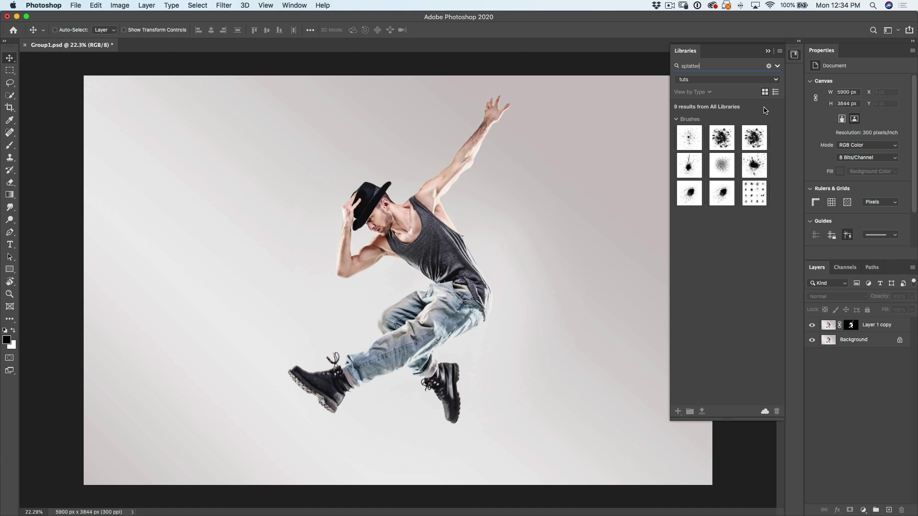
Switch the search to Adobe Stock and save the ink-spots preview into the tuts library.
{"action": "left_click", "coordinate": [777, 67]}
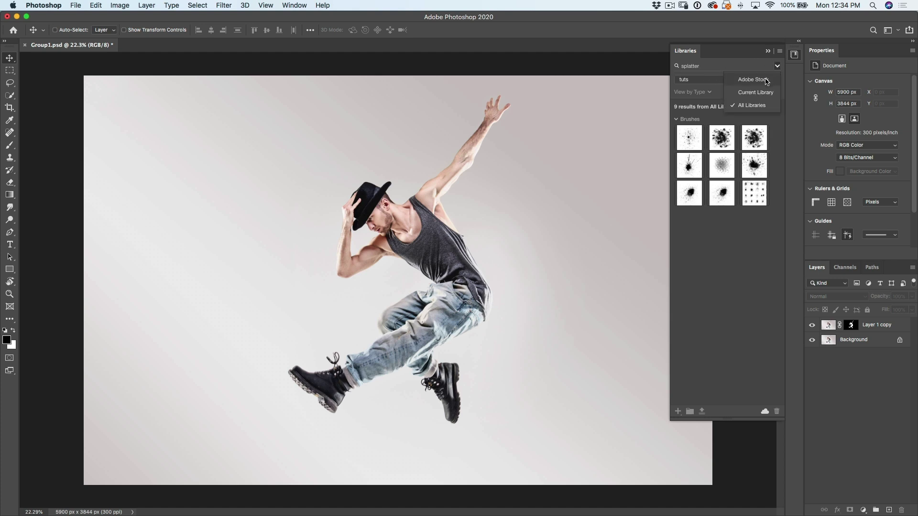
{"action": "left_click", "coordinate": [758, 80]}
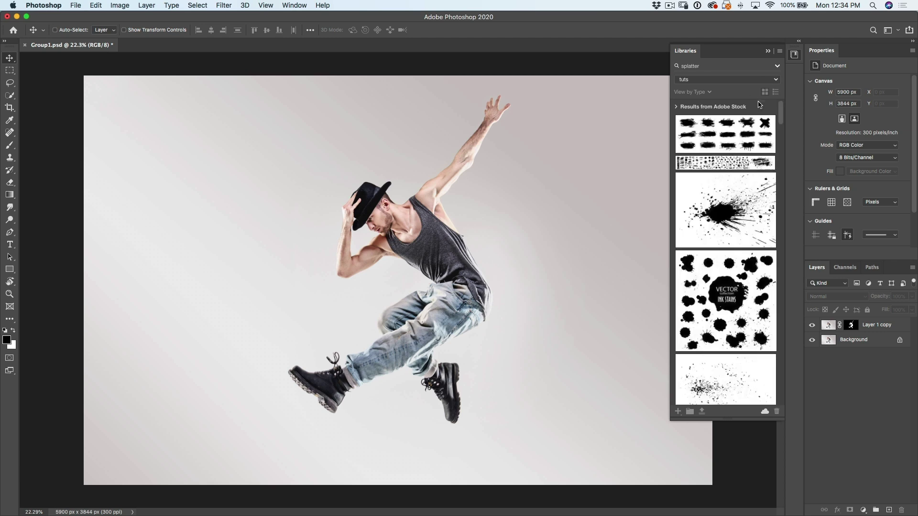
{"action": "left_click_drag", "start_coordinate": [783, 121], "coordinate": [783, 144]}
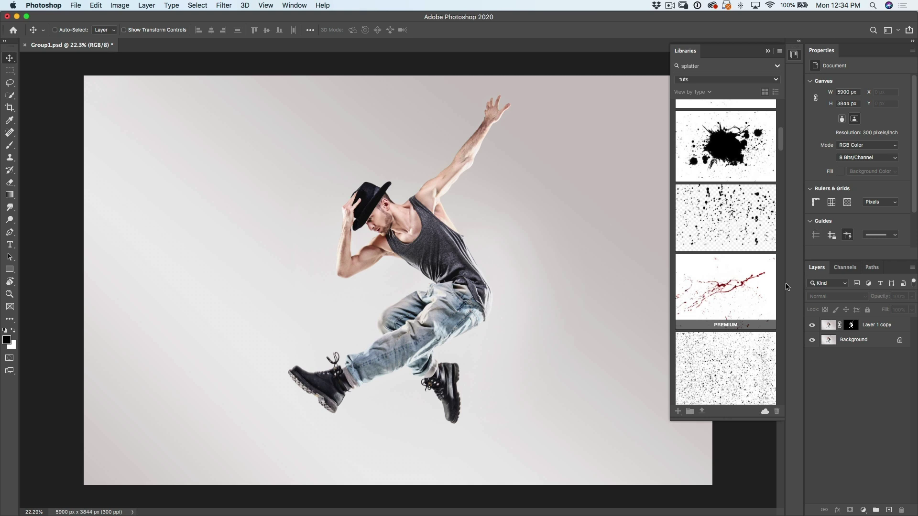
{"action": "mouse_move", "coordinate": [740, 281]}
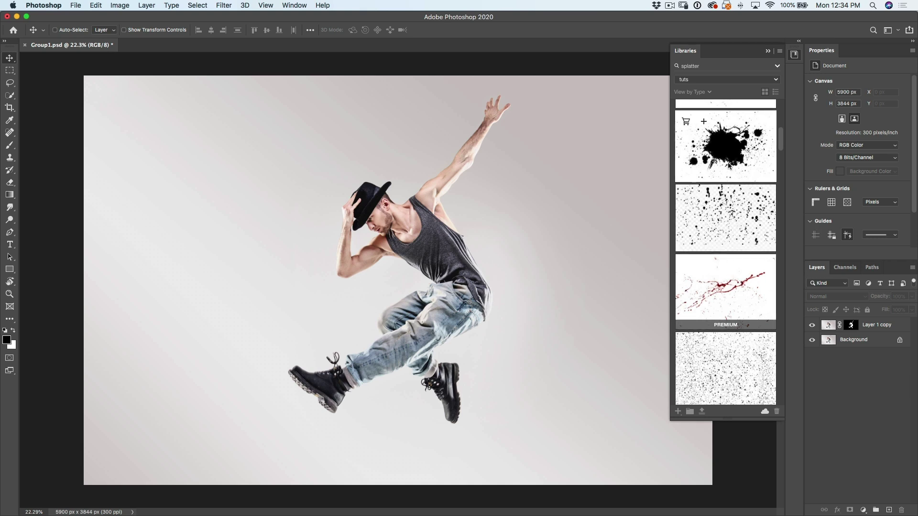
{"action": "left_click", "coordinate": [705, 126]}
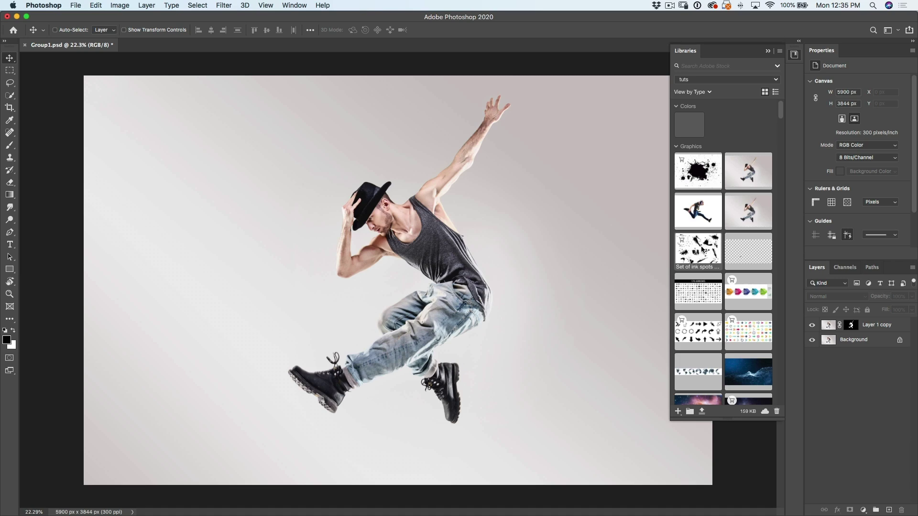
License the ink-spots image from Adobe Stock and place the licensed version on the canvas.
{"action": "left_click_drag", "start_coordinate": [702, 249], "coordinate": [385, 283]}
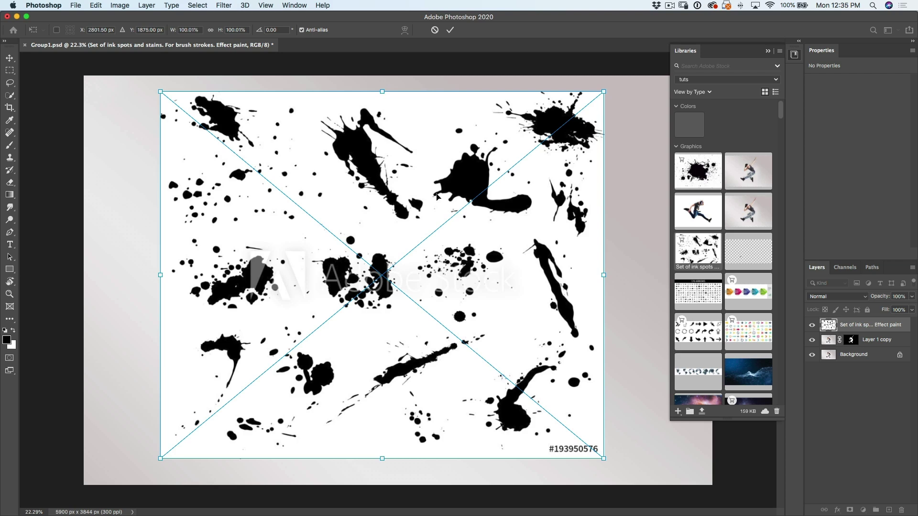
{"action": "key", "text": "Escape"}
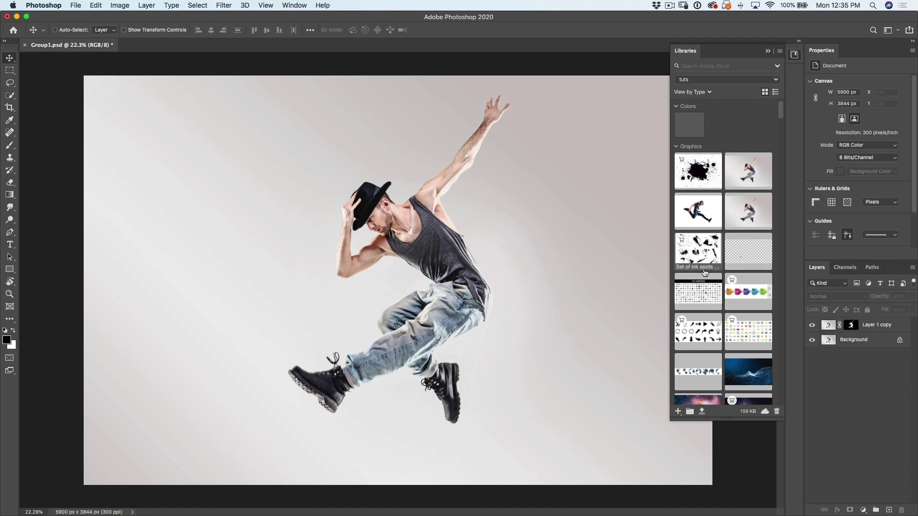
{"action": "left_click", "coordinate": [683, 242]}
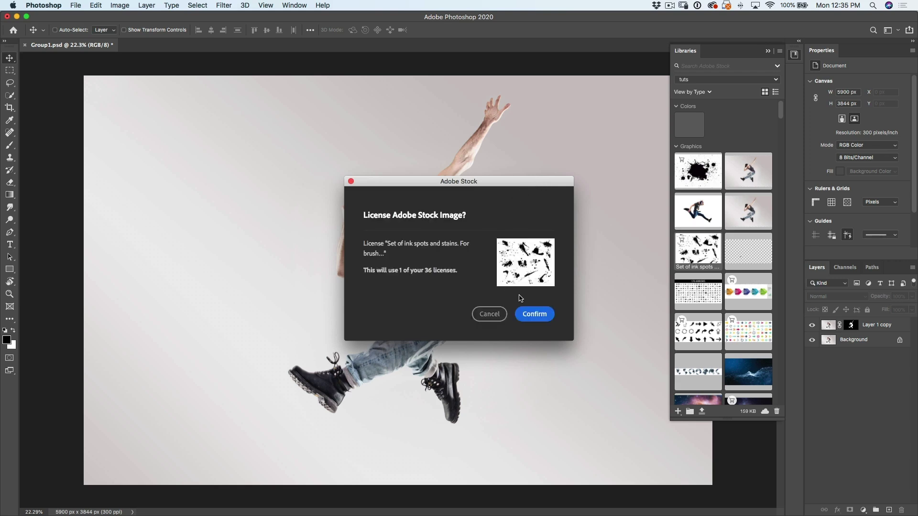
{"action": "left_click", "coordinate": [532, 314]}
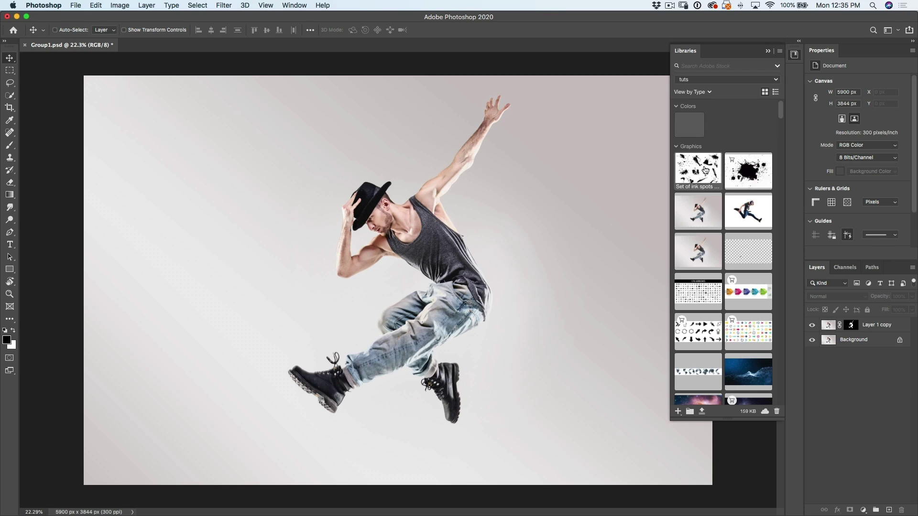
{"action": "left_click_drag", "start_coordinate": [706, 169], "coordinate": [559, 219]}
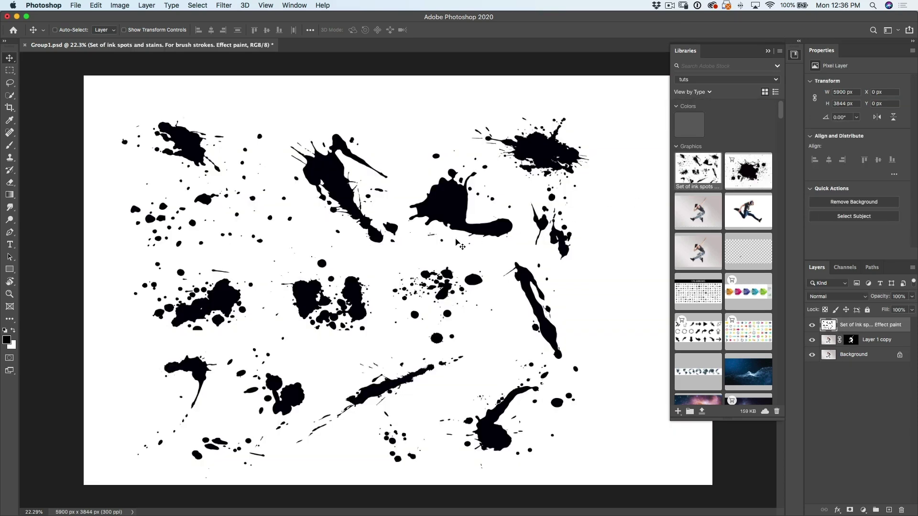
Nudge the ink-spots layer up to Y -105 px so it still covers the dancer.
{"action": "mouse_move", "coordinate": [555, 257]}
{"action": "left_mouse_down"}
{"action": "mouse_move", "coordinate": [563, 207]}
{"action": "mouse_move", "coordinate": [462, 268]}
{"action": "left_mouse_up"}
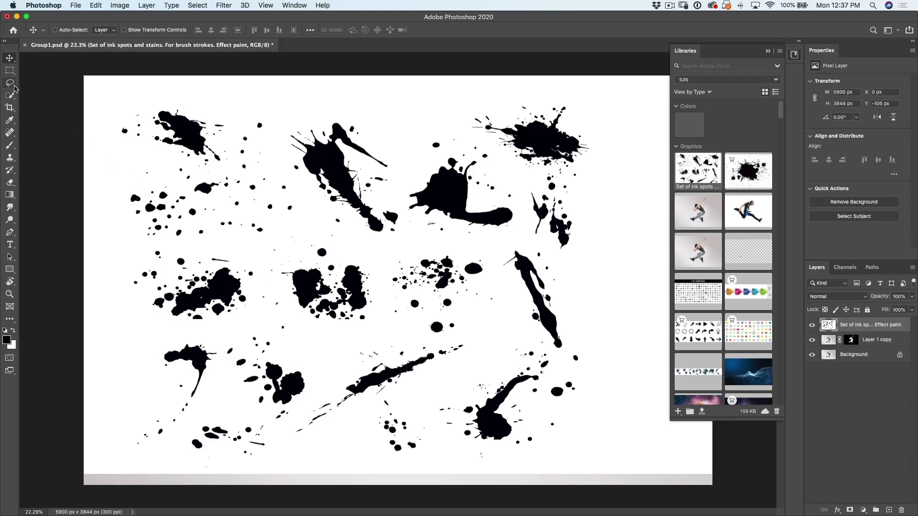
{"action": "left_click_drag", "start_coordinate": [10, 83], "coordinate": [46, 86]}
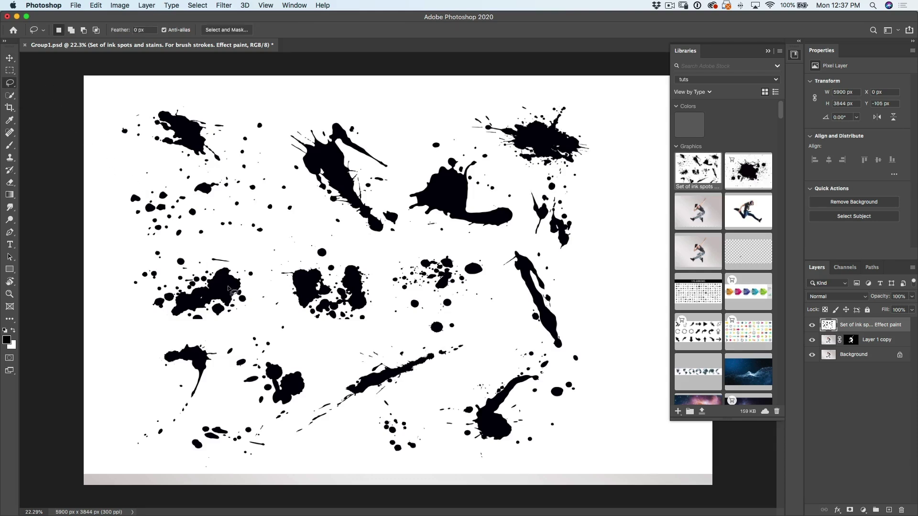
Lasso the long diagonal splash and define it as a brush preset named 'splatter'.
{"action": "mouse_move", "coordinate": [324, 373]}
{"action": "left_mouse_down"}
{"action": "mouse_move", "coordinate": [294, 425]}
{"action": "mouse_move", "coordinate": [309, 436]}
{"action": "mouse_move", "coordinate": [458, 357]}
{"action": "mouse_move", "coordinate": [468, 338]}
{"action": "mouse_move", "coordinate": [381, 346]}
{"action": "mouse_move", "coordinate": [335, 363]}
{"action": "mouse_move", "coordinate": [324, 379]}
{"action": "left_mouse_up"}
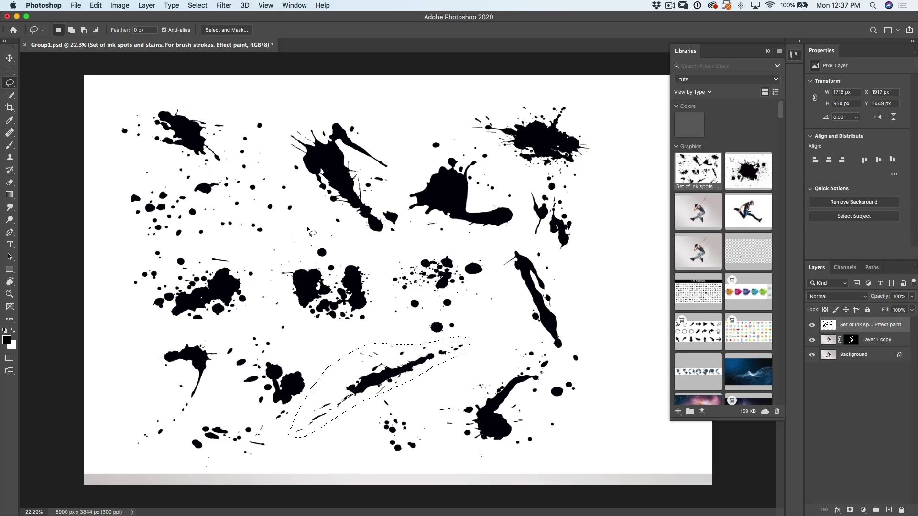
{"action": "left_click", "coordinate": [96, 5]}
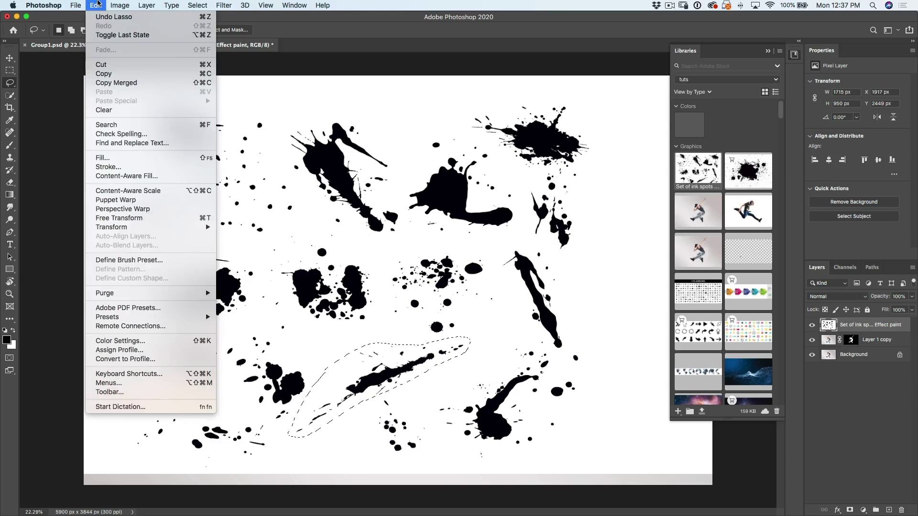
{"action": "left_click", "coordinate": [116, 261]}
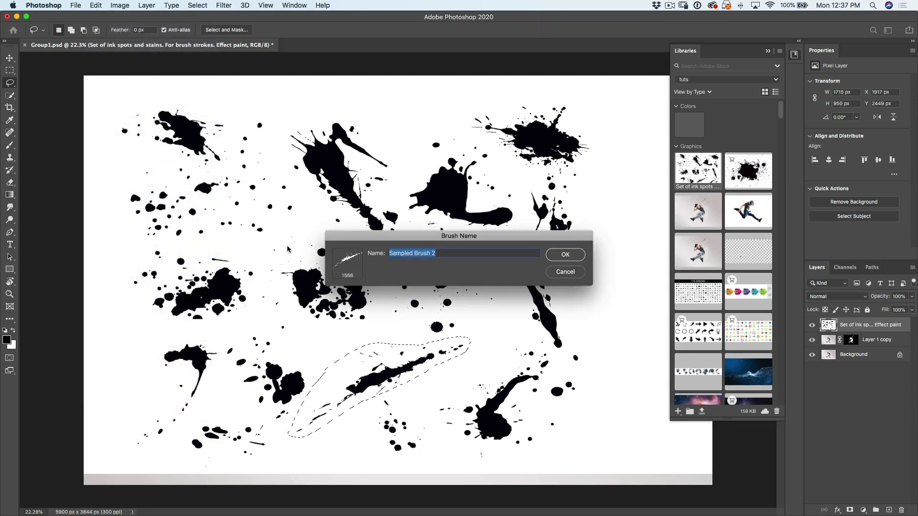
{"action": "type", "text": "splatter"}
{"action": "key", "text": "Return"}
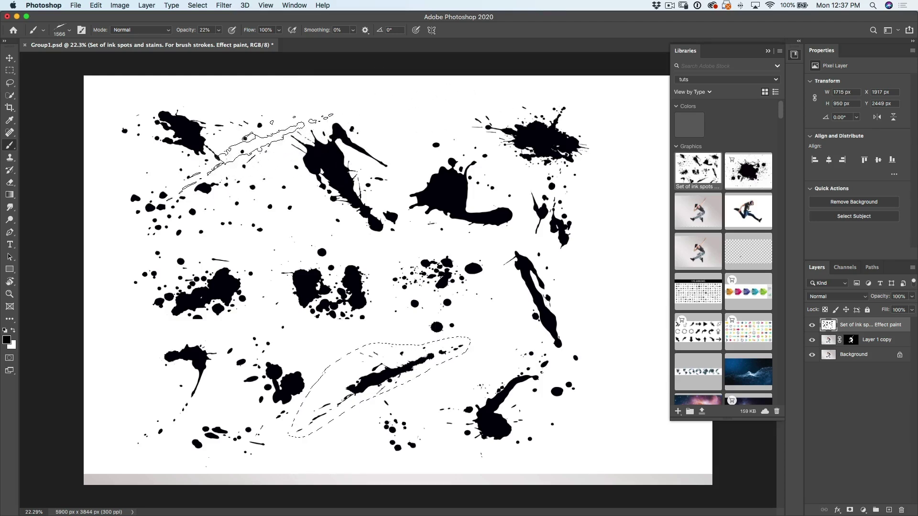
{"action": "left_click_drag", "start_coordinate": [9, 83], "coordinate": [30, 85]}
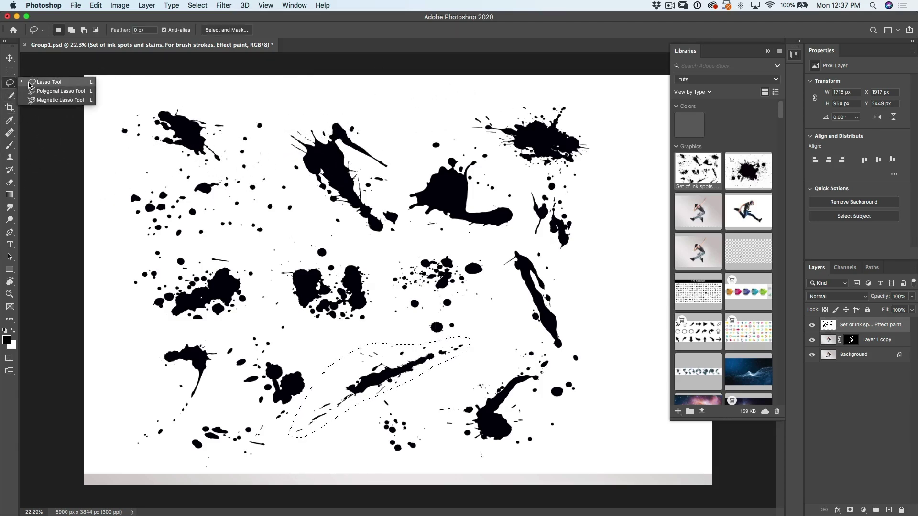
{"action": "left_click", "coordinate": [36, 86]}
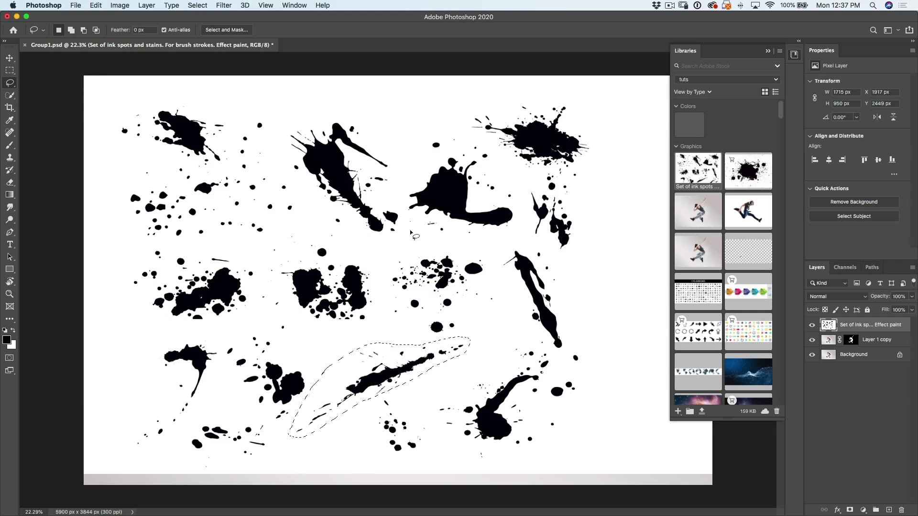
{"action": "left_click_drag", "start_coordinate": [535, 233], "coordinate": [529, 229]}
{"action": "left_click", "coordinate": [435, 160]}
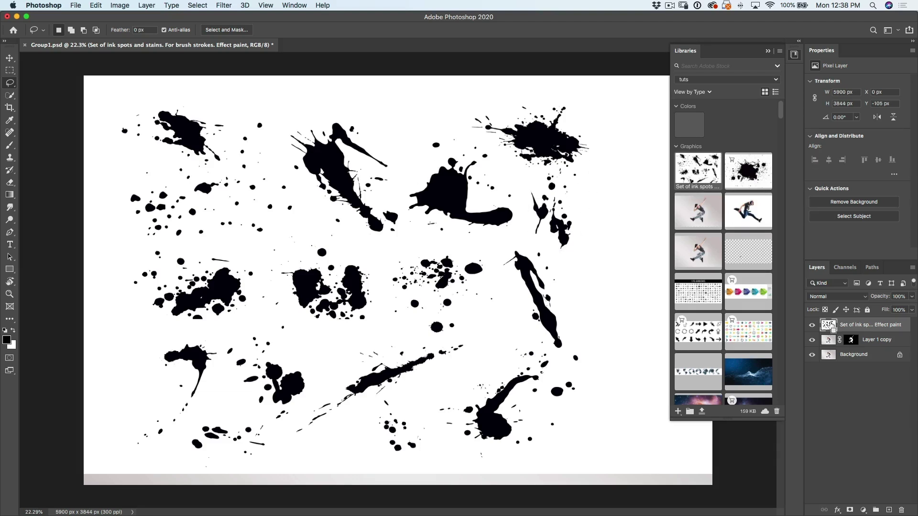
{"action": "key", "text": "super+l"}
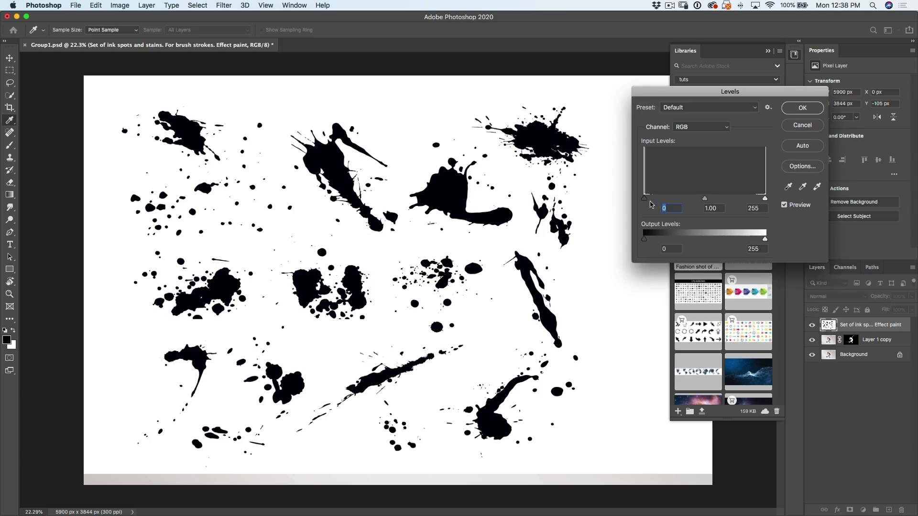
{"action": "left_click_drag", "start_coordinate": [647, 198], "coordinate": [683, 192]}
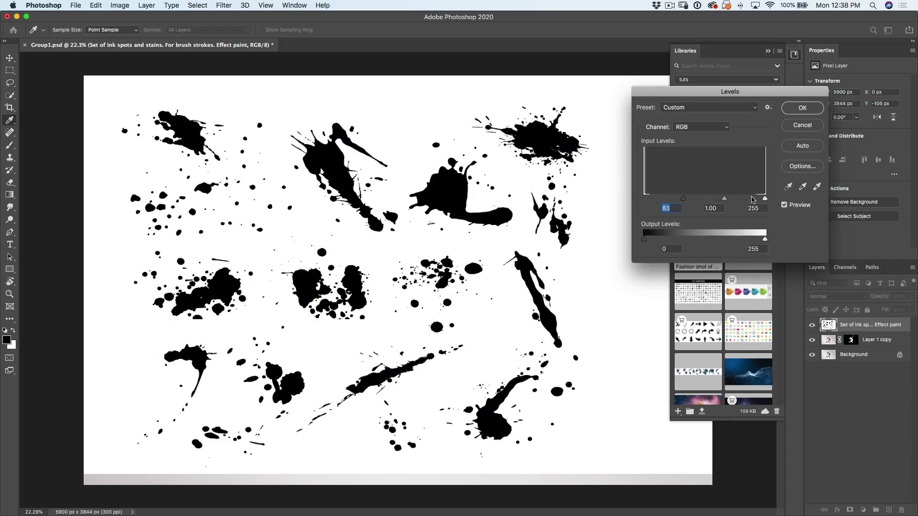
{"action": "left_click_drag", "start_coordinate": [765, 199], "coordinate": [740, 198]}
{"action": "left_click", "coordinate": [803, 125]}
{"action": "key", "text": "l"}
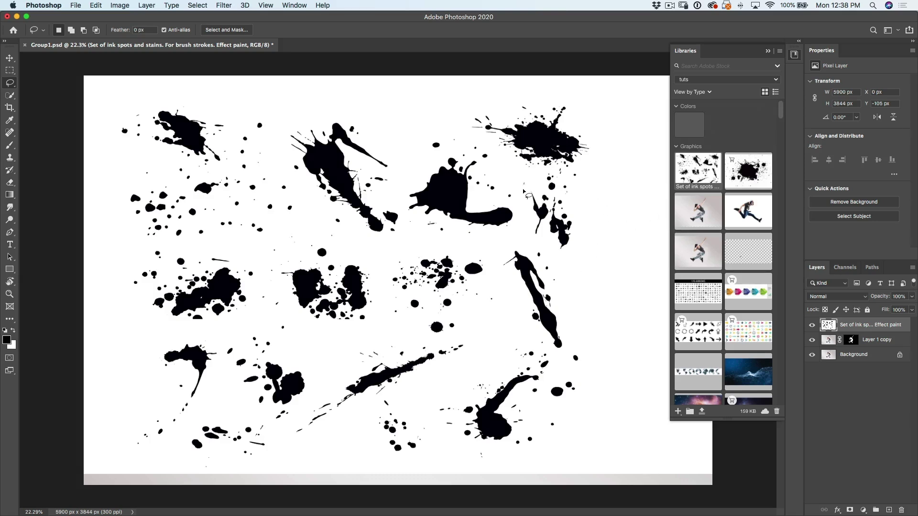
{"action": "mouse_move", "coordinate": [523, 191]}
{"action": "left_mouse_down"}
{"action": "mouse_move", "coordinate": [525, 226]}
{"action": "mouse_move", "coordinate": [559, 252]}
{"action": "mouse_move", "coordinate": [584, 234]}
{"action": "mouse_move", "coordinate": [585, 207]}
{"action": "mouse_move", "coordinate": [568, 181]}
{"action": "mouse_move", "coordinate": [556, 172]}
{"action": "mouse_move", "coordinate": [525, 191]}
{"action": "left_mouse_up"}
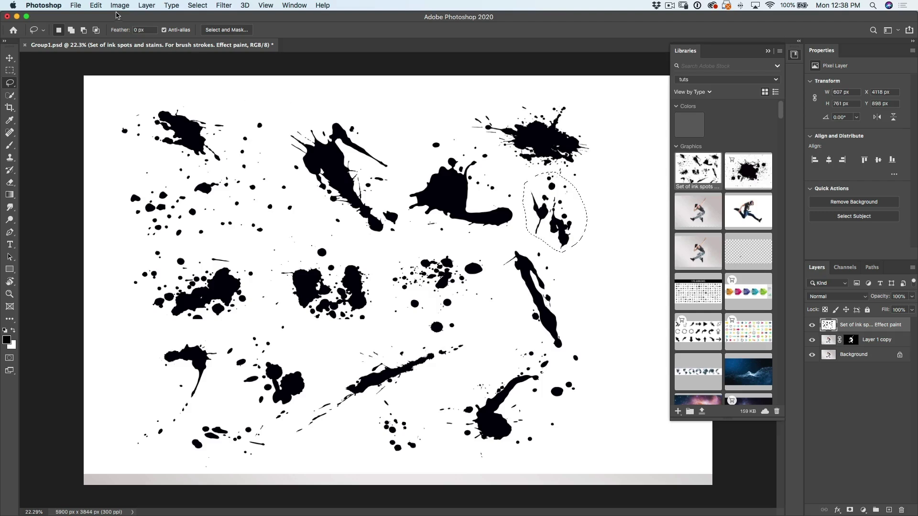
Save the lassoed right-hand splat as the 708 px brush preset Sampled Brush 502.
{"action": "left_click", "coordinate": [97, 5]}
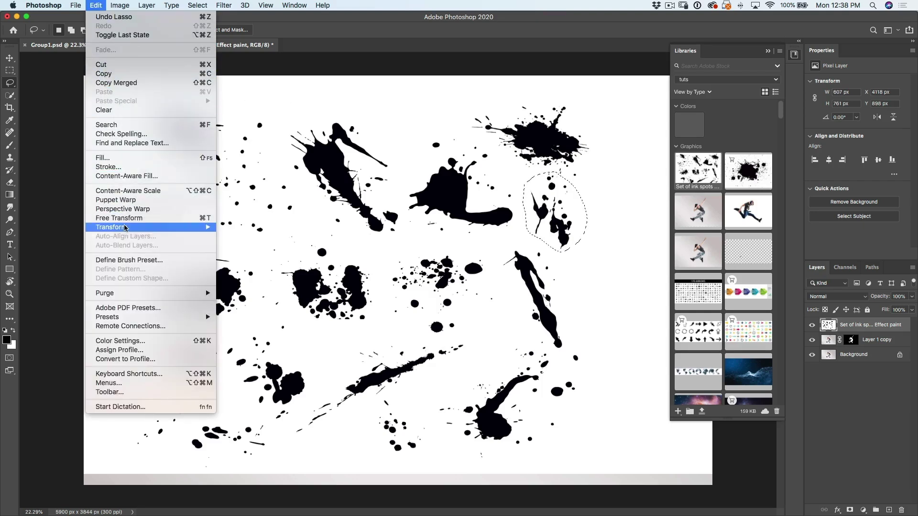
{"action": "left_click", "coordinate": [131, 260]}
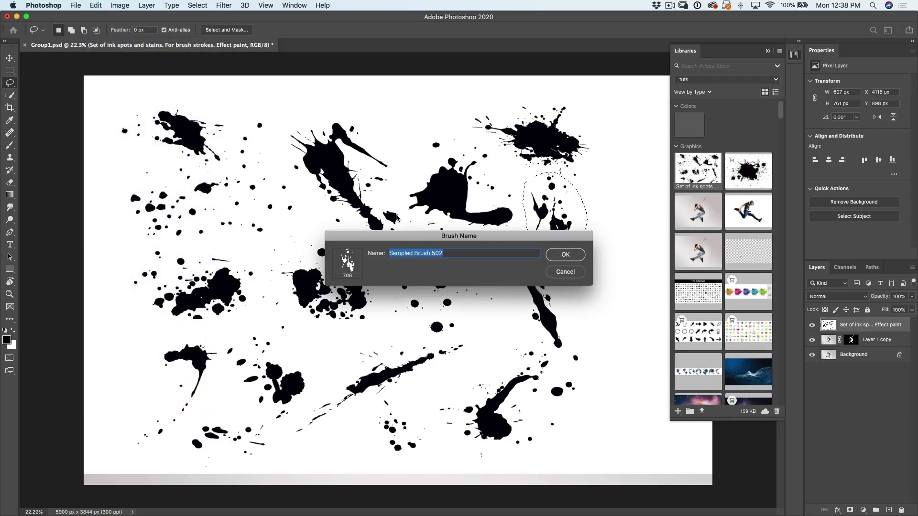
{"action": "key", "text": "Return"}
{"action": "key", "text": "b"}
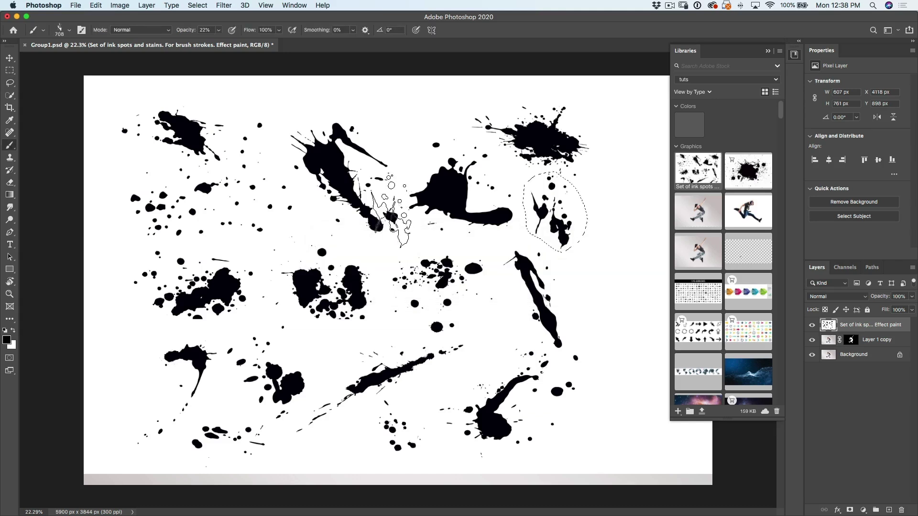
{"action": "left_click", "coordinate": [10, 83]}
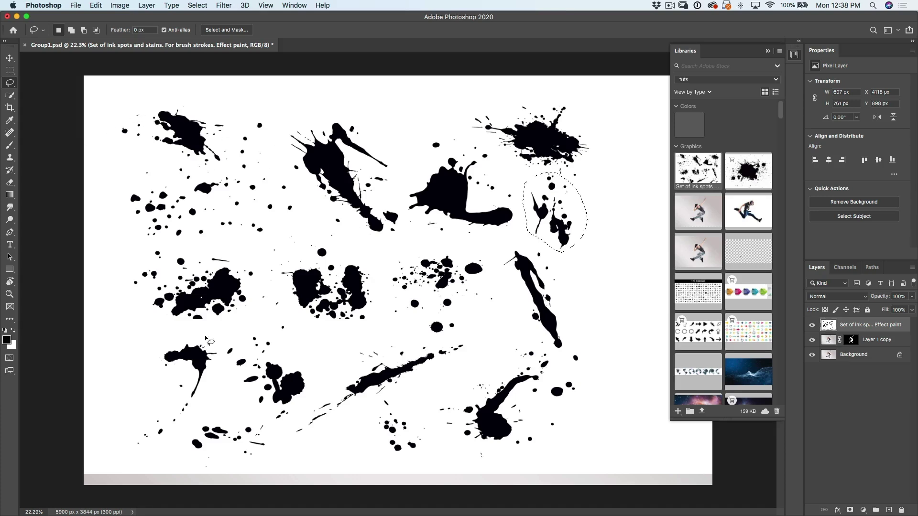
Lasso the lower-left splat and save it as the 1132 px Sampled Brush 503.
{"action": "mouse_move", "coordinate": [140, 364]}
{"action": "left_mouse_down"}
{"action": "mouse_move", "coordinate": [185, 334]}
{"action": "mouse_move", "coordinate": [207, 336]}
{"action": "mouse_move", "coordinate": [218, 357]}
{"action": "mouse_move", "coordinate": [199, 420]}
{"action": "left_mouse_up"}
{"action": "left_click", "coordinate": [220, 405]}
{"action": "mouse_move", "coordinate": [254, 391]}
{"action": "left_mouse_down"}
{"action": "mouse_move", "coordinate": [238, 344]}
{"action": "mouse_move", "coordinate": [177, 343]}
{"action": "mouse_move", "coordinate": [127, 376]}
{"action": "mouse_move", "coordinate": [103, 420]}
{"action": "mouse_move", "coordinate": [115, 451]}
{"action": "mouse_move", "coordinate": [137, 449]}
{"action": "mouse_move", "coordinate": [172, 441]}
{"action": "mouse_move", "coordinate": [260, 385]}
{"action": "left_mouse_up"}
{"action": "left_click", "coordinate": [95, 5]}
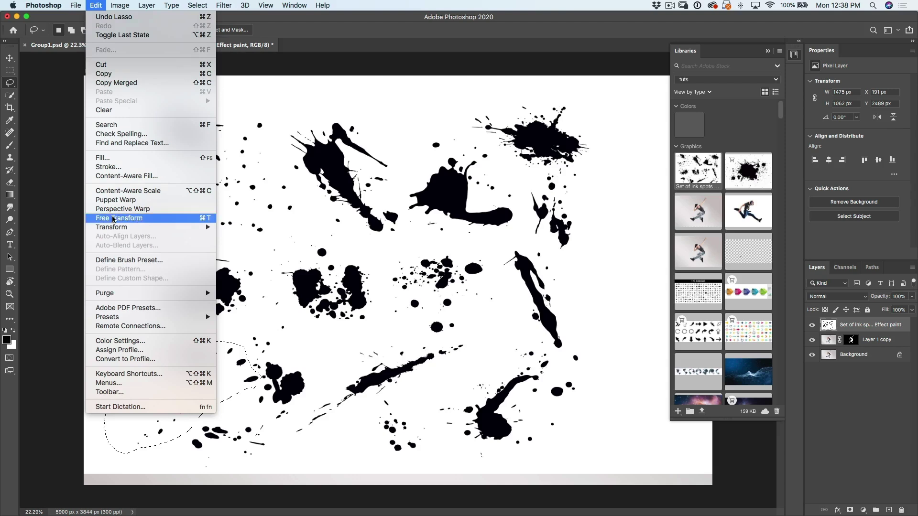
{"action": "left_click", "coordinate": [119, 261]}
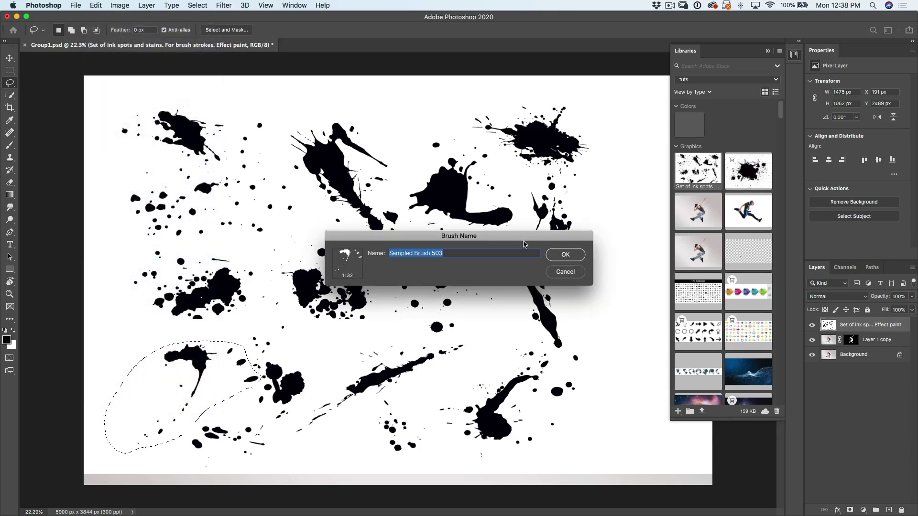
{"action": "left_click", "coordinate": [566, 254]}
{"action": "key", "text": "b"}
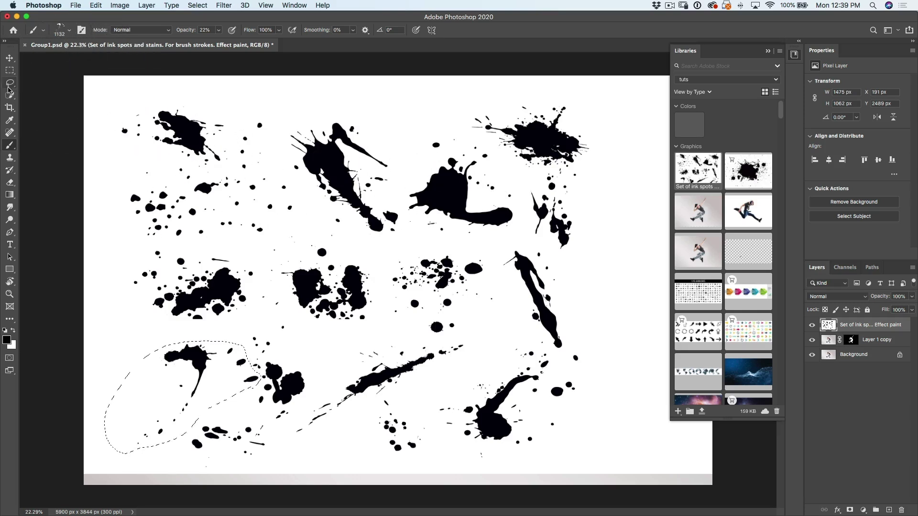
{"action": "left_click", "coordinate": [71, 31]}
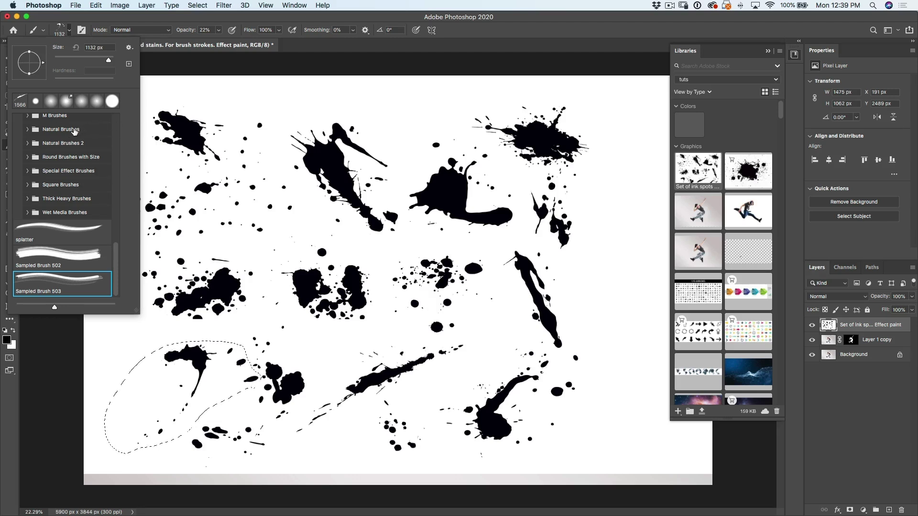
Enlarge the brush preset list and show brush tips without stroke previews.
{"action": "mouse_move", "coordinate": [138, 313]}
{"action": "left_mouse_down"}
{"action": "mouse_move", "coordinate": [235, 351]}
{"action": "mouse_move", "coordinate": [304, 395]}
{"action": "left_mouse_up"}
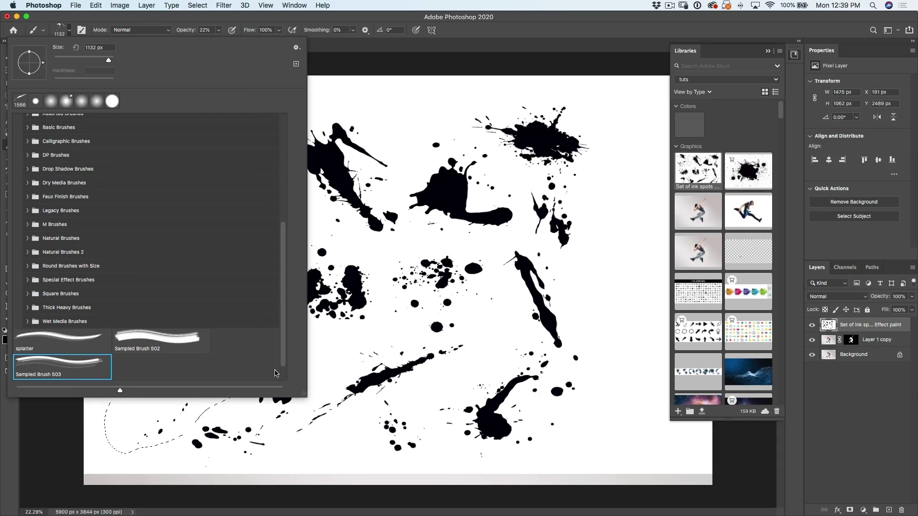
{"action": "left_click", "coordinate": [17, 100]}
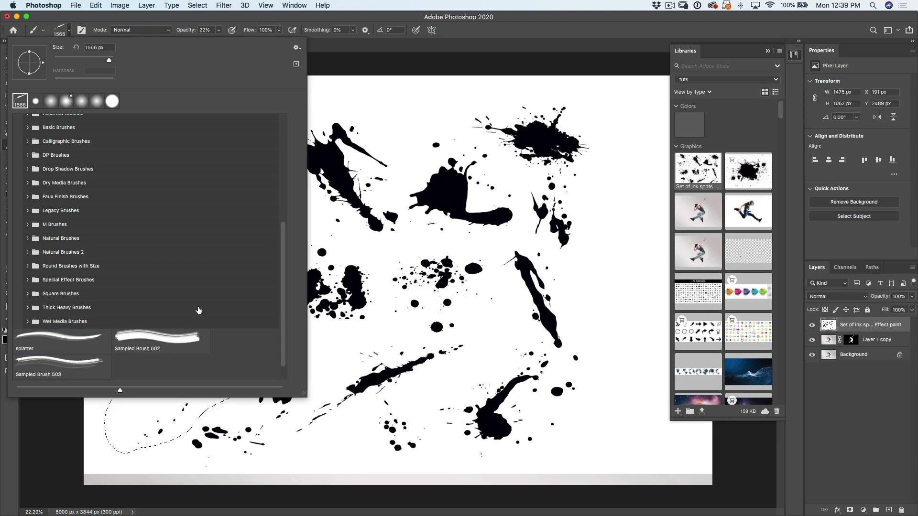
{"action": "left_click", "coordinate": [296, 48]}
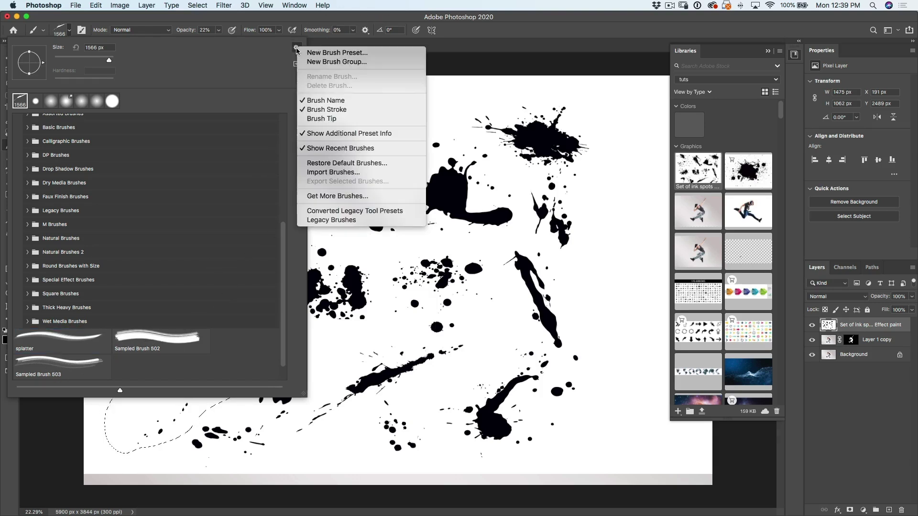
{"action": "left_click", "coordinate": [322, 119]}
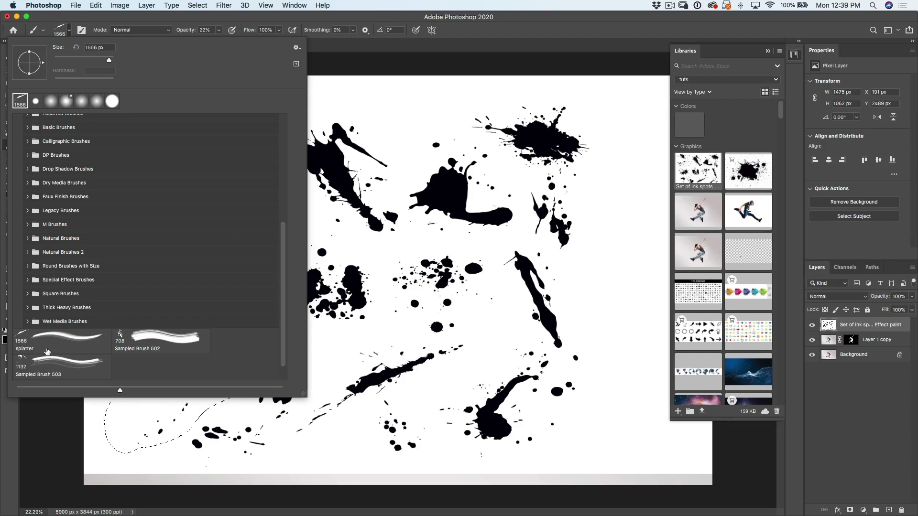
{"action": "left_click", "coordinate": [297, 48]}
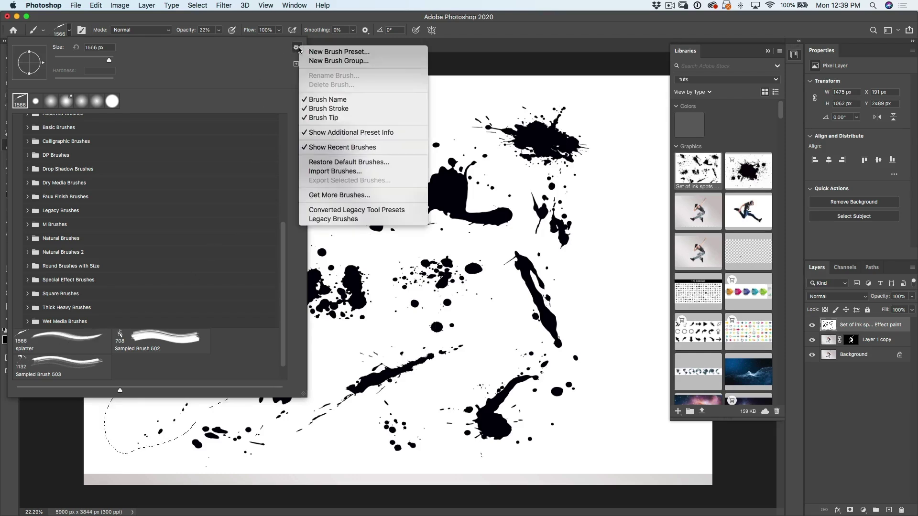
{"action": "left_click", "coordinate": [349, 108]}
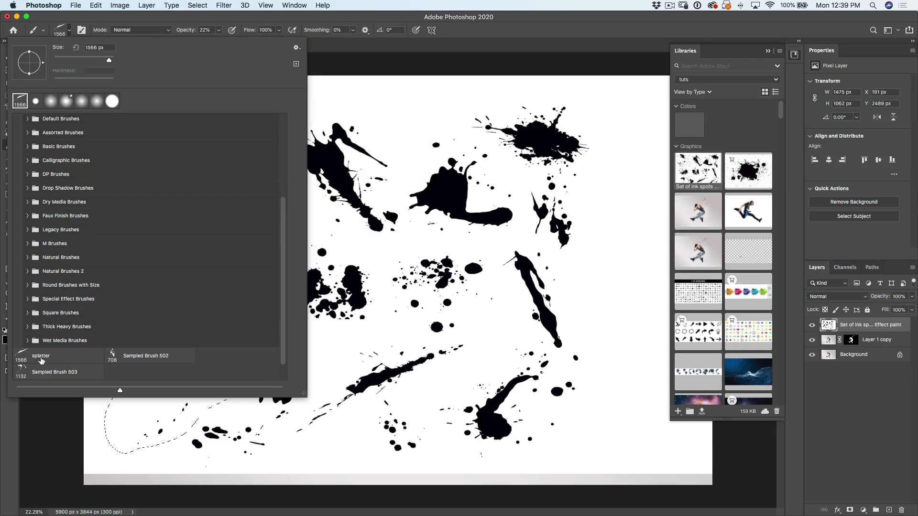
Group splatter, Sampled Brush 502 and Sampled Brush 503 into a new brush group named 'splatter'.
{"action": "left_click", "coordinate": [140, 356]}
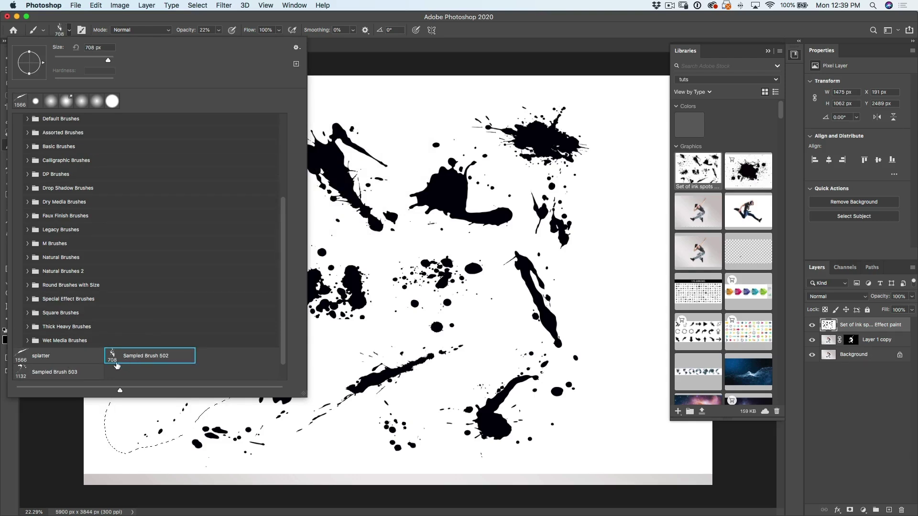
{"action": "left_click", "coordinate": [75, 362], "text": "shift"}
{"action": "left_click", "coordinate": [71, 372], "text": "shift"}
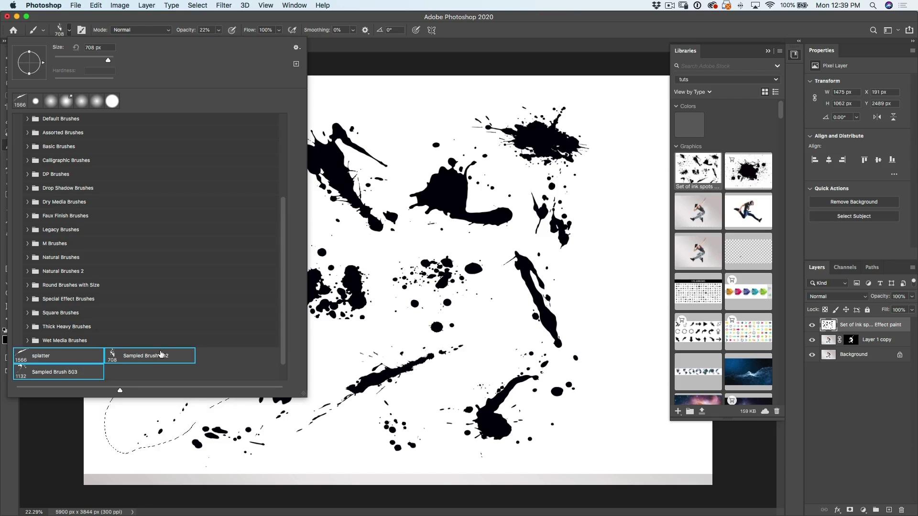
{"action": "left_click_drag", "start_coordinate": [283, 327], "coordinate": [286, 343]}
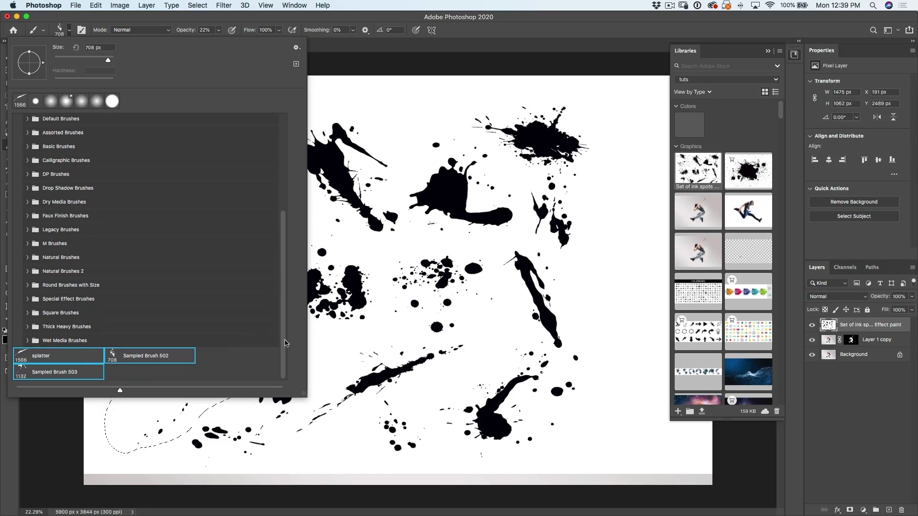
{"action": "right_click", "coordinate": [163, 359]}
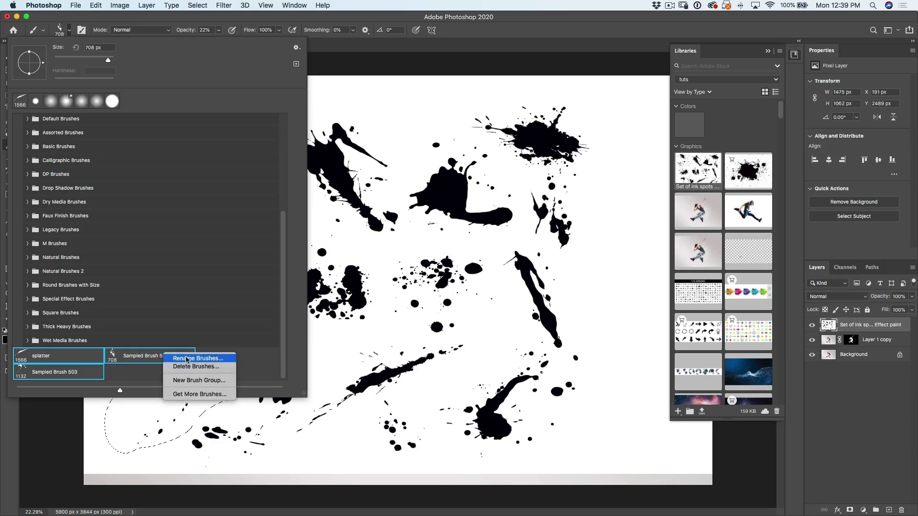
{"action": "left_click", "coordinate": [205, 381]}
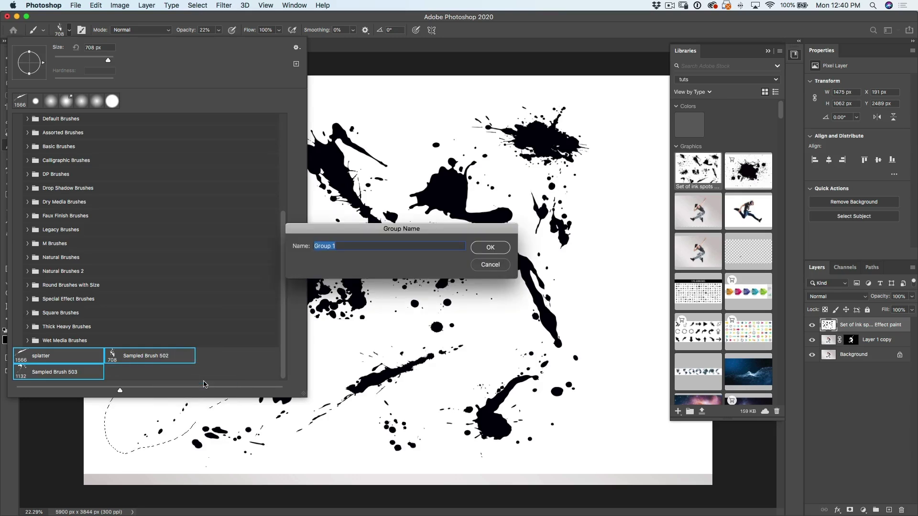
{"action": "type", "text": "splatter"}
{"action": "key", "text": "Return"}
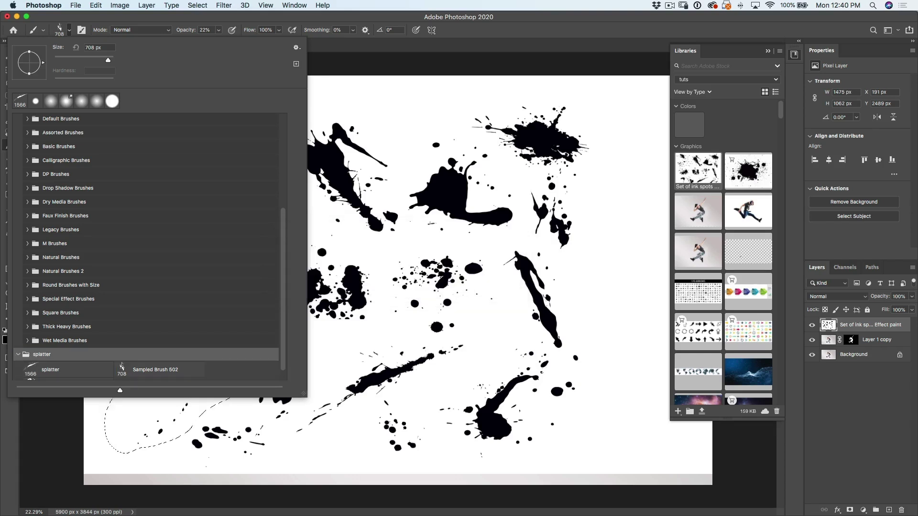
{"action": "left_click", "coordinate": [18, 355]}
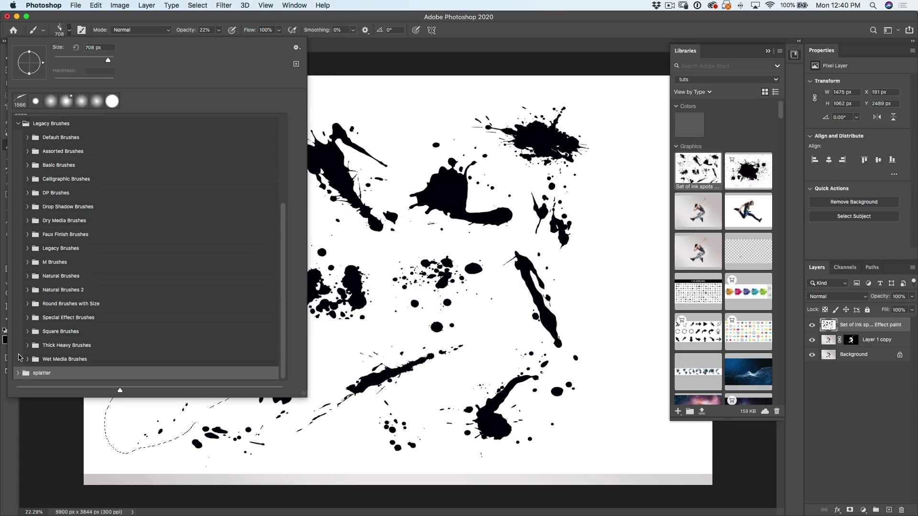
{"action": "left_click", "coordinate": [19, 373]}
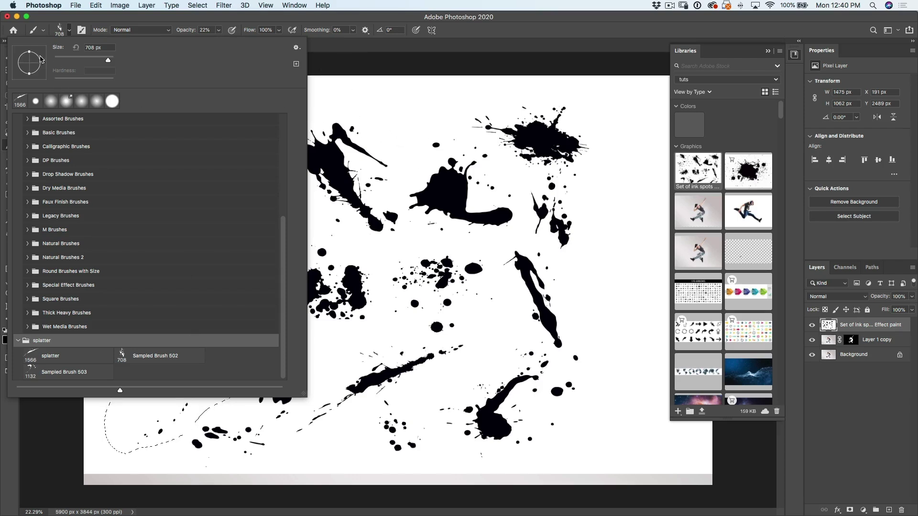
{"action": "key", "text": "Escape"}
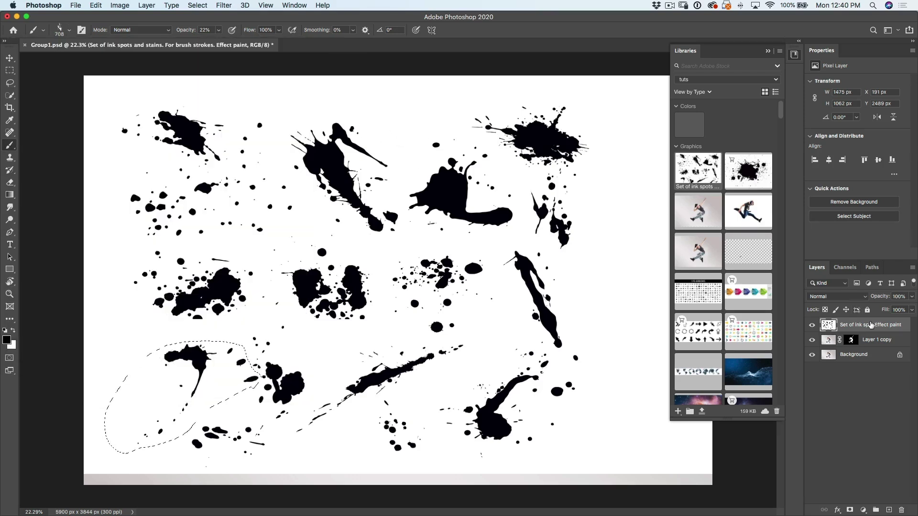
Delete the ink-spots layer and add an empty layer named 'bspalt' above Background.
{"action": "mouse_move", "coordinate": [875, 326]}
{"action": "left_mouse_down"}
{"action": "mouse_move", "coordinate": [882, 491]}
{"action": "mouse_move", "coordinate": [902, 510]}
{"action": "left_mouse_up"}
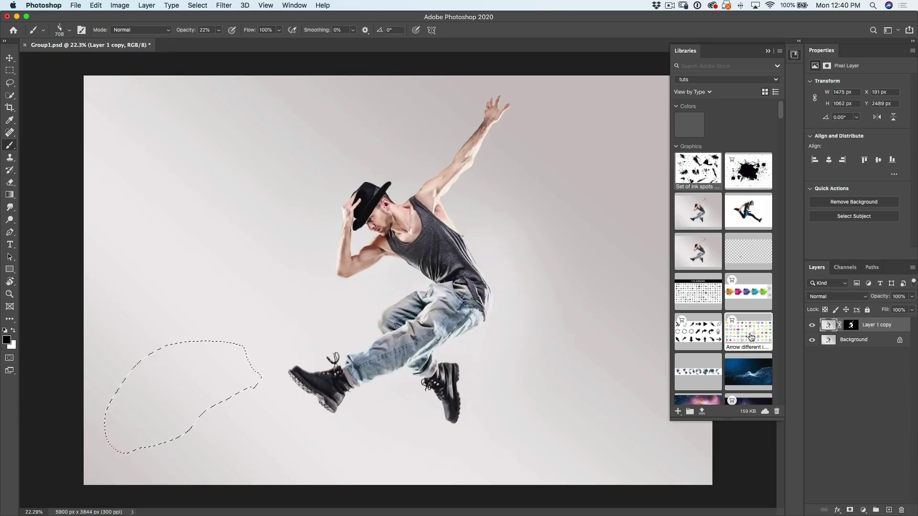
{"action": "left_click", "coordinate": [856, 340]}
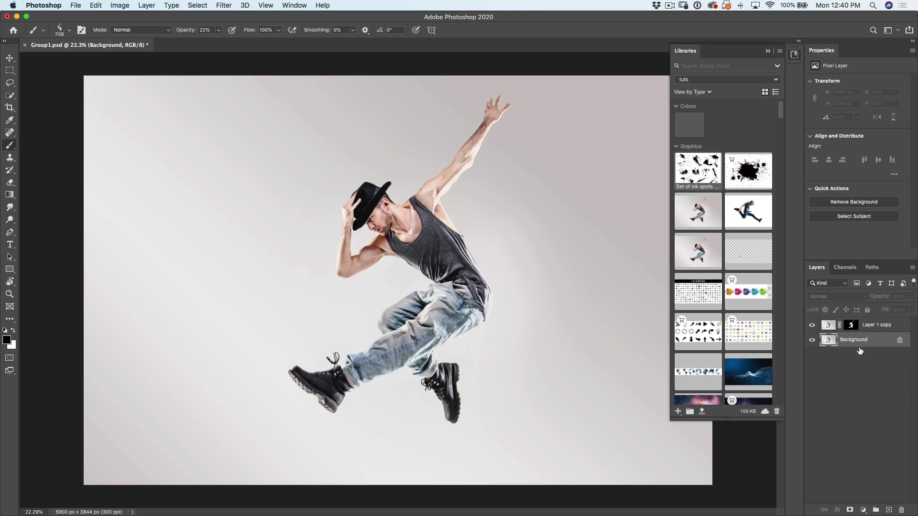
{"action": "left_click", "coordinate": [889, 510]}
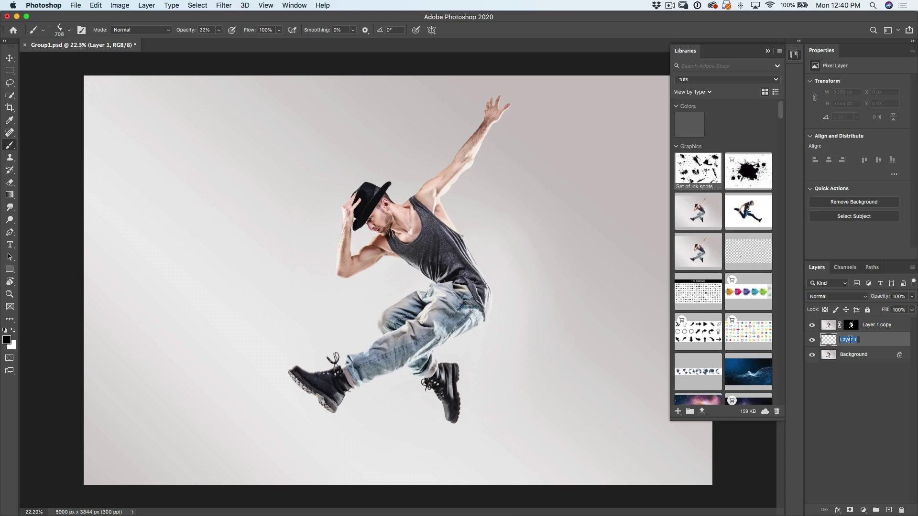
{"action": "type", "text": "bspalt"}
{"action": "key", "text": "Return"}
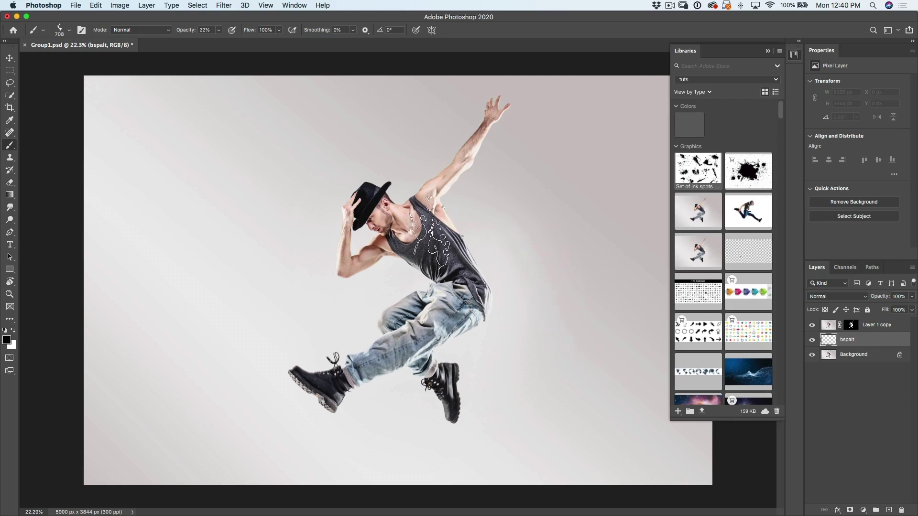
{"action": "left_click", "coordinate": [70, 33]}
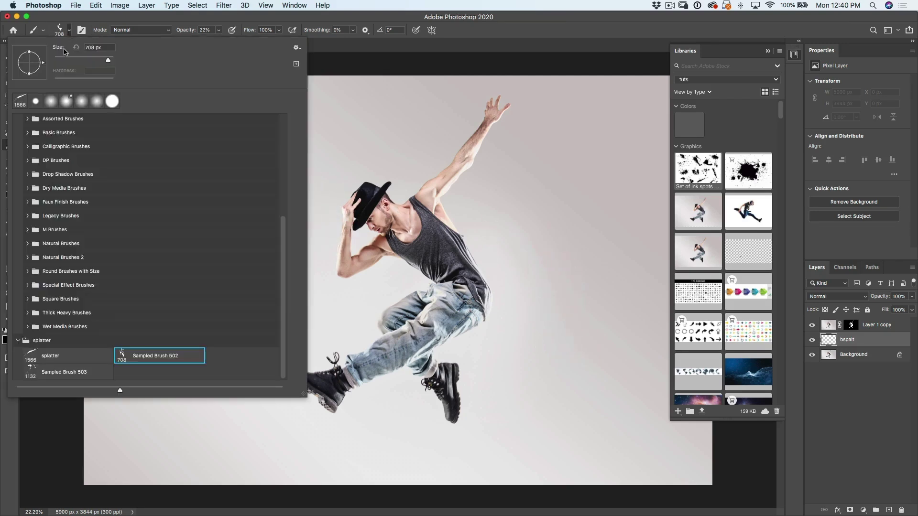
With the splatter brush rotated to 13°, stamp orange splatters along the raised arm and thigh.
{"action": "left_click", "coordinate": [49, 356]}
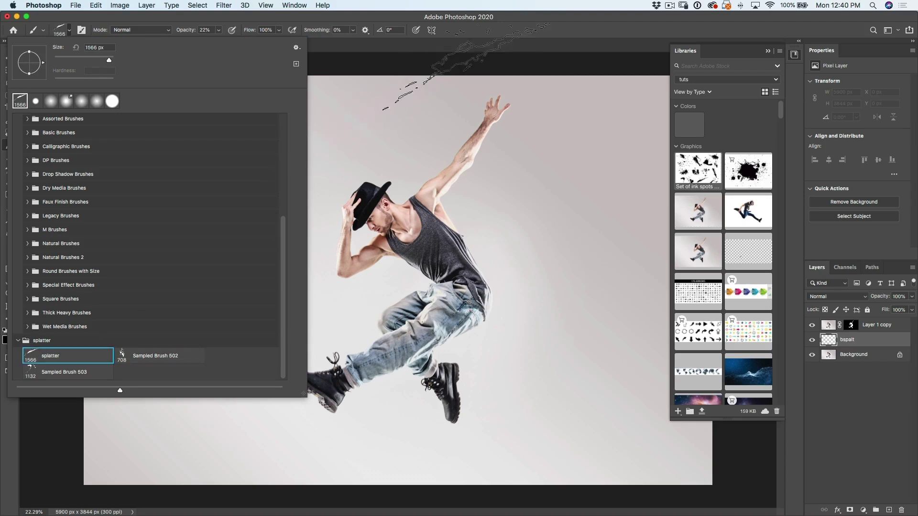
{"action": "left_click", "coordinate": [500, 121]}
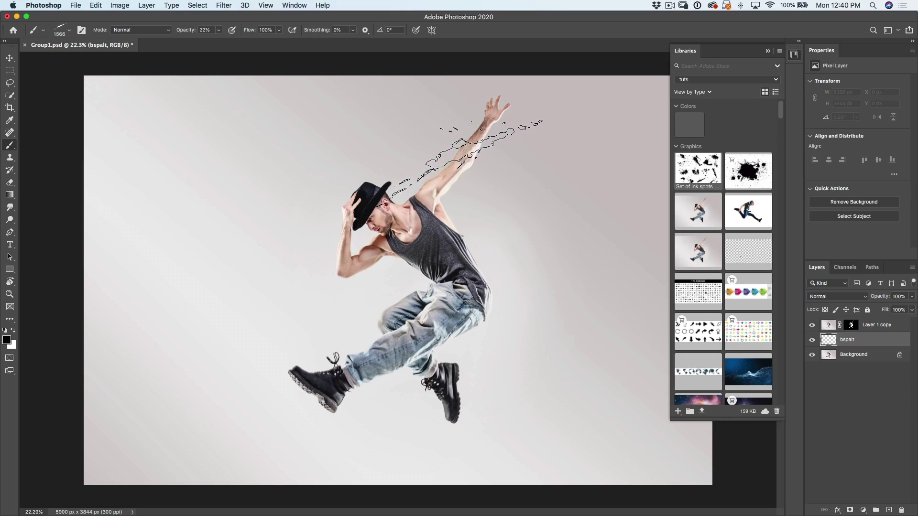
{"action": "key", "text": "Right"}
{"action": "key", "text": "Right"}
{"action": "key", "text": "Right"}
{"action": "key", "text": "Right"}
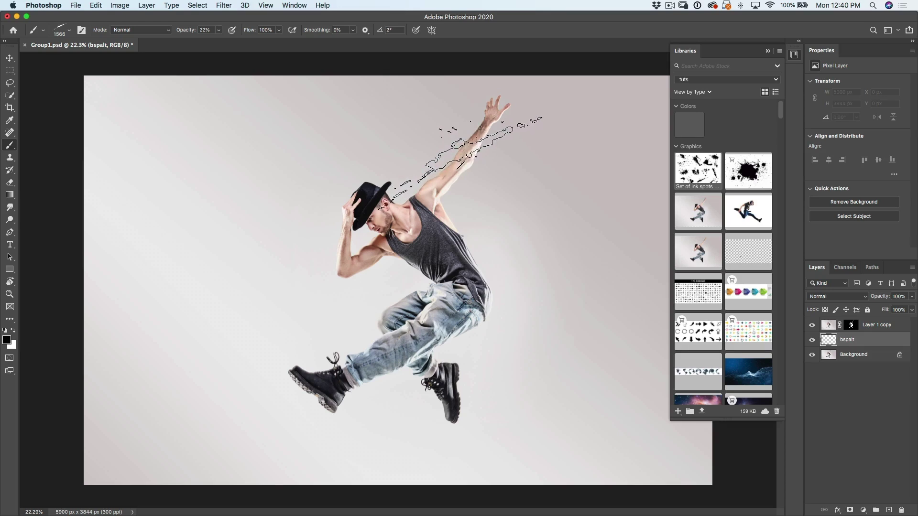
{"action": "key", "text": "Right"}
{"action": "key", "text": "Right"}
{"action": "key", "text": "Right"}
{"action": "key", "text": "Right"}
{"action": "key", "text": "Right"}
{"action": "key", "text": "Right"}
{"action": "key", "text": "Right"}
{"action": "key", "text": "Right"}
{"action": "key", "text": "Right"}
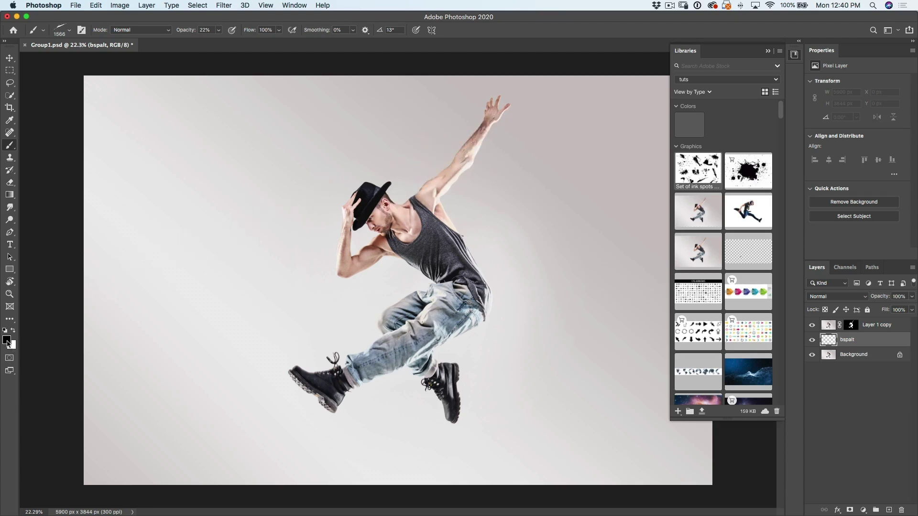
{"action": "left_click", "coordinate": [7, 339]}
{"action": "left_click_drag", "start_coordinate": [410, 270], "coordinate": [410, 299]}
{"action": "left_click", "coordinate": [400, 191]}
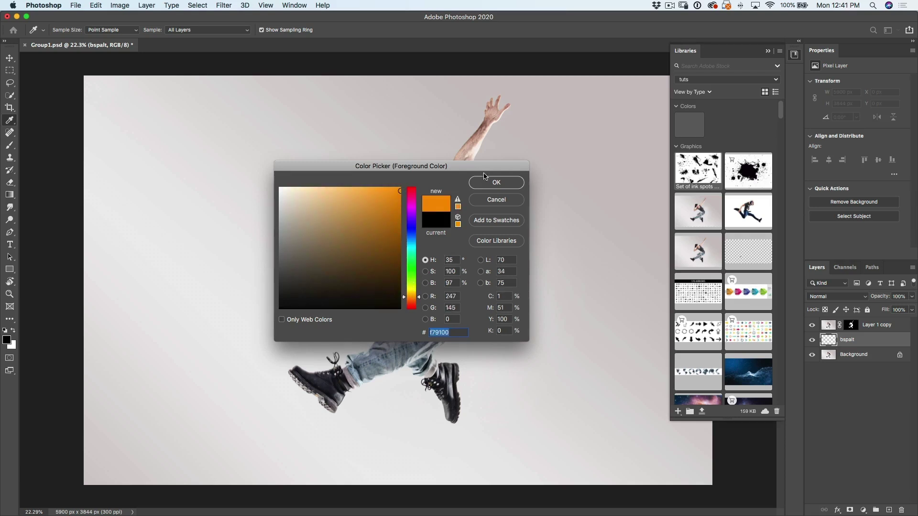
{"action": "left_click", "coordinate": [492, 182]}
{"action": "left_click", "coordinate": [441, 182]}
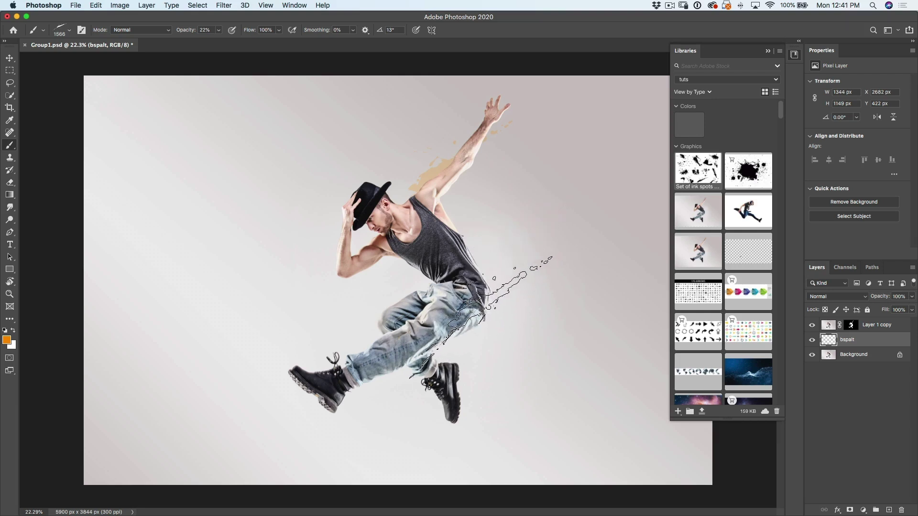
{"action": "left_click", "coordinate": [502, 310]}
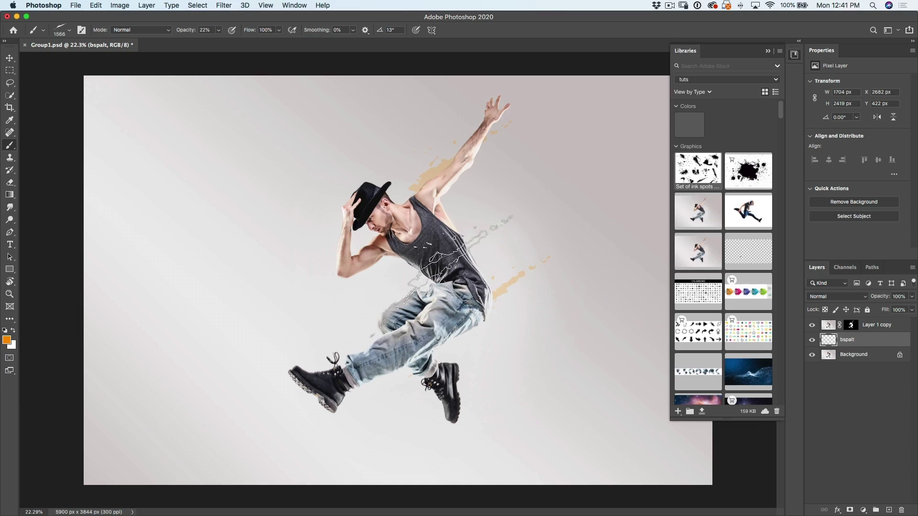
At 300 px, paint purple marks beside the hip and below and left of the boot.
{"action": "key", "text": "bracketleft"}
{"action": "key", "text": "bracketleft"}
{"action": "key", "text": "bracketleft"}
{"action": "key", "text": "bracketleft"}
{"action": "key", "text": "bracketleft"}
{"action": "key", "text": "bracketleft"}
{"action": "key", "text": "bracketleft"}
{"action": "key", "text": "bracketleft"}
{"action": "key", "text": "bracketleft"}
{"action": "key", "text": "bracketleft"}
{"action": "key", "text": "bracketleft"}
{"action": "key", "text": "bracketleft"}
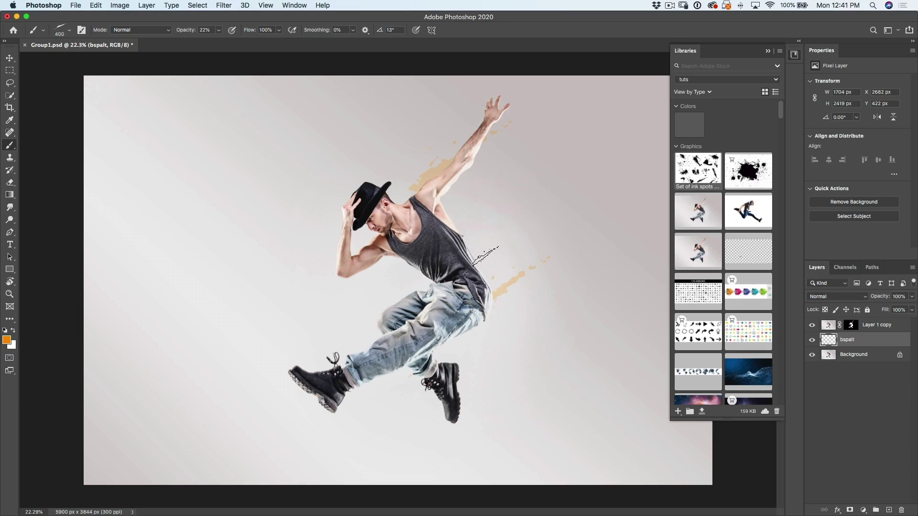
{"action": "key", "text": "bracketleft"}
{"action": "left_click", "coordinate": [6, 340]}
{"action": "left_click", "coordinate": [415, 211]}
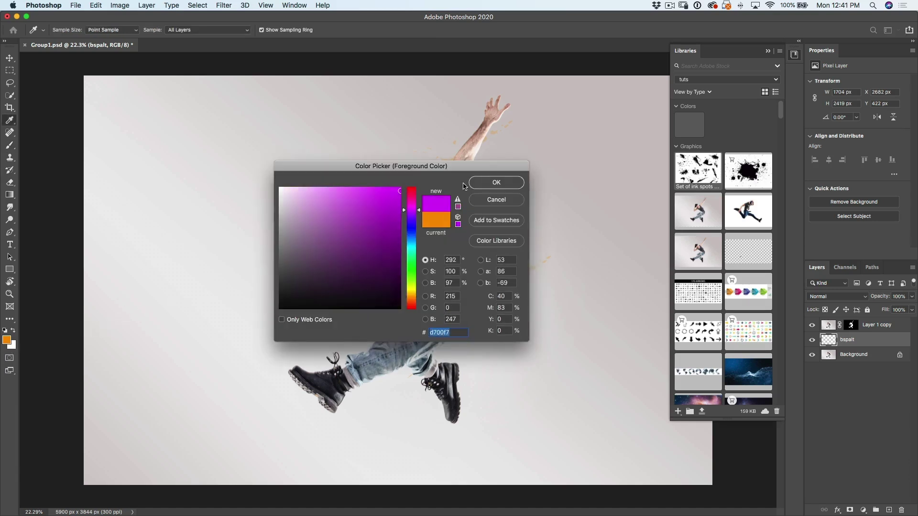
{"action": "left_click", "coordinate": [482, 183]}
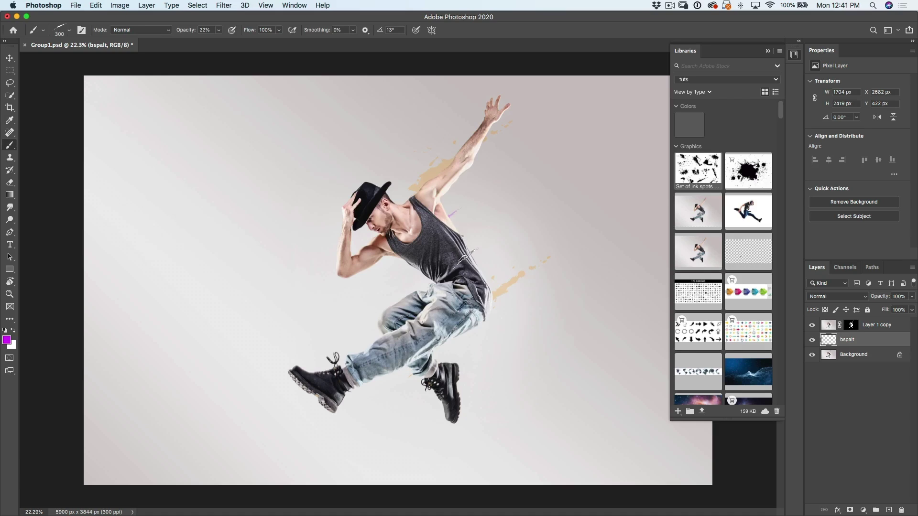
{"action": "left_click", "coordinate": [487, 259]}
{"action": "left_click", "coordinate": [464, 377]}
{"action": "left_click", "coordinate": [353, 388]}
Enlarge the brush past 700 px and stamp a cyan splatter beside the raised arm.
{"action": "key", "text": "bracketright"}
{"action": "key", "text": "bracketright"}
{"action": "key", "text": "bracketright"}
{"action": "key", "text": "bracketright"}
{"action": "key", "text": "bracketright"}
{"action": "key", "text": "bracketright"}
{"action": "key", "text": "bracketright"}
{"action": "key", "text": "bracketright"}
{"action": "key", "text": "bracketright"}
{"action": "key", "text": "bracketright"}
{"action": "key", "text": "bracketright"}
{"action": "key", "text": "bracketright"}
{"action": "key", "text": "bracketright"}
{"action": "key", "text": "bracketright"}
{"action": "key", "text": "bracketright"}
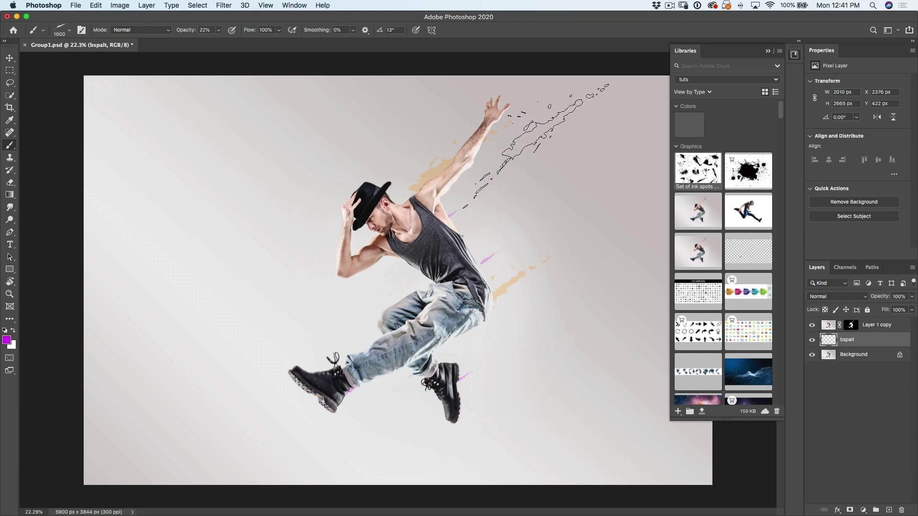
{"action": "key", "text": "bracketright"}
{"action": "key", "text": "bracketright"}
{"action": "key", "text": "bracketright"}
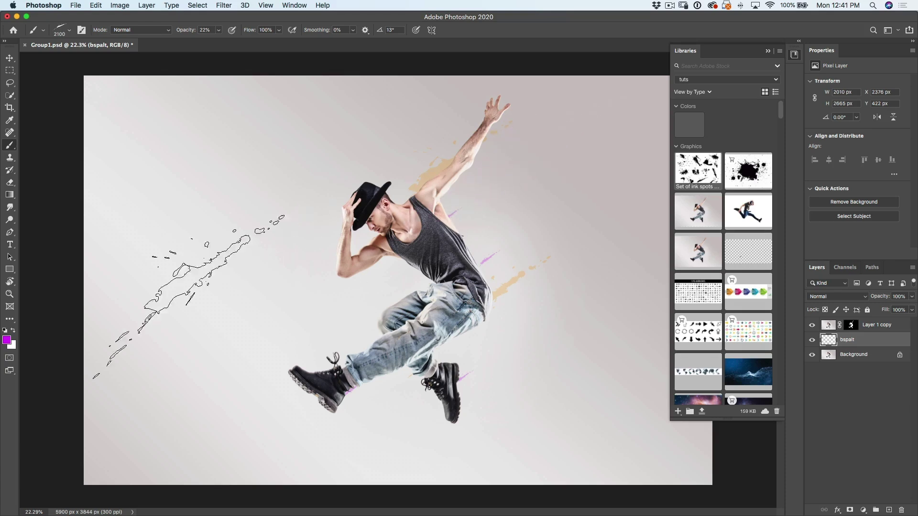
{"action": "left_click", "coordinate": [6, 340]}
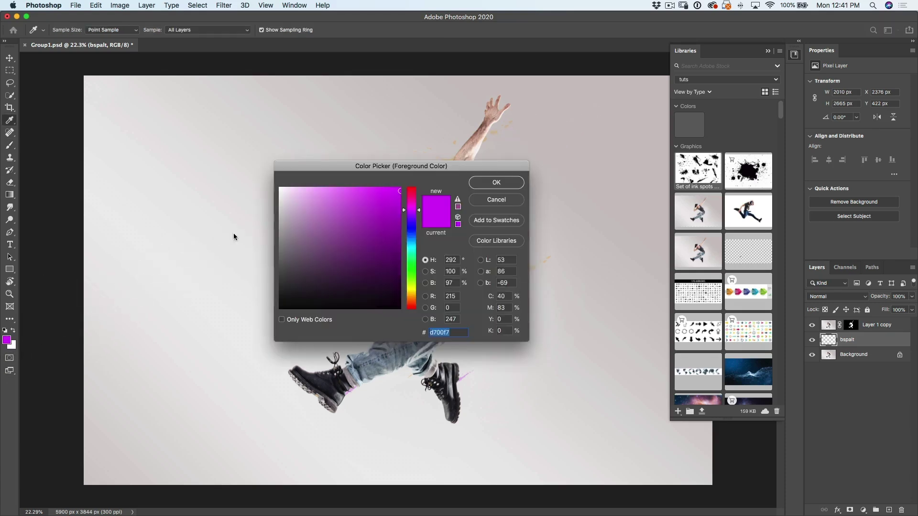
{"action": "left_click", "coordinate": [409, 233]}
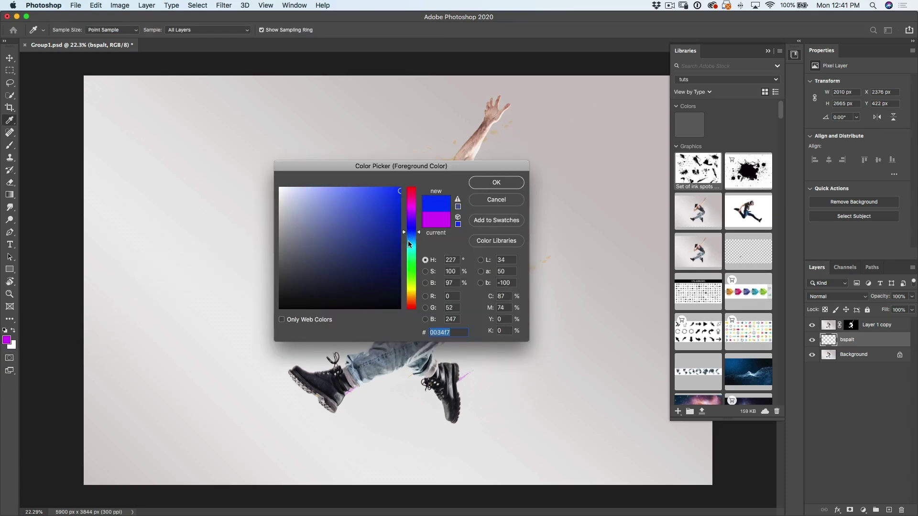
{"action": "left_click", "coordinate": [411, 243]}
{"action": "left_click", "coordinate": [484, 183]}
{"action": "key", "text": "b"}
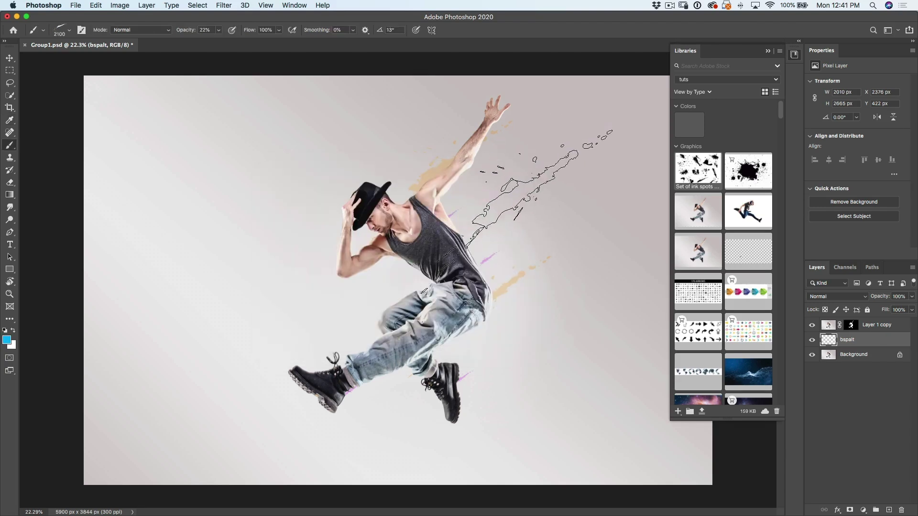
{"action": "left_click", "coordinate": [538, 182]}
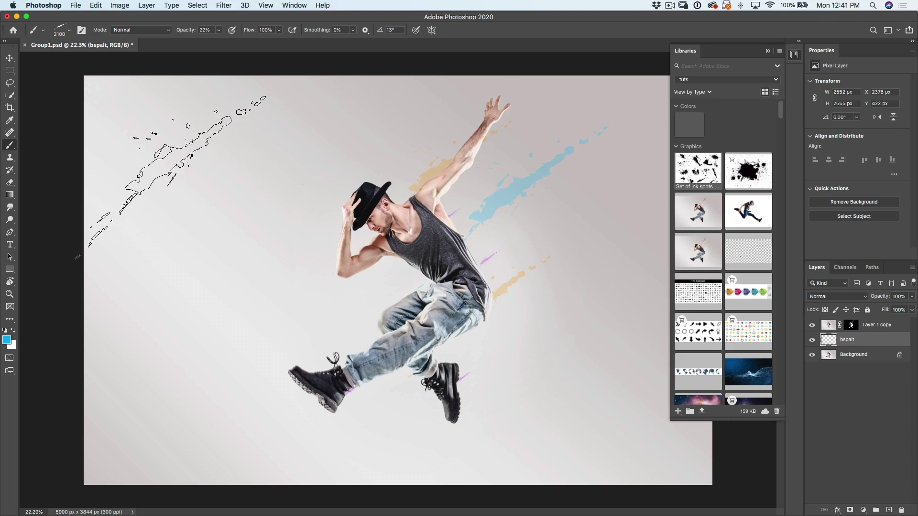
Choose the Sampled Brush 503 tip and add a new layer above Layer 1 copy.
{"action": "left_click", "coordinate": [70, 33]}
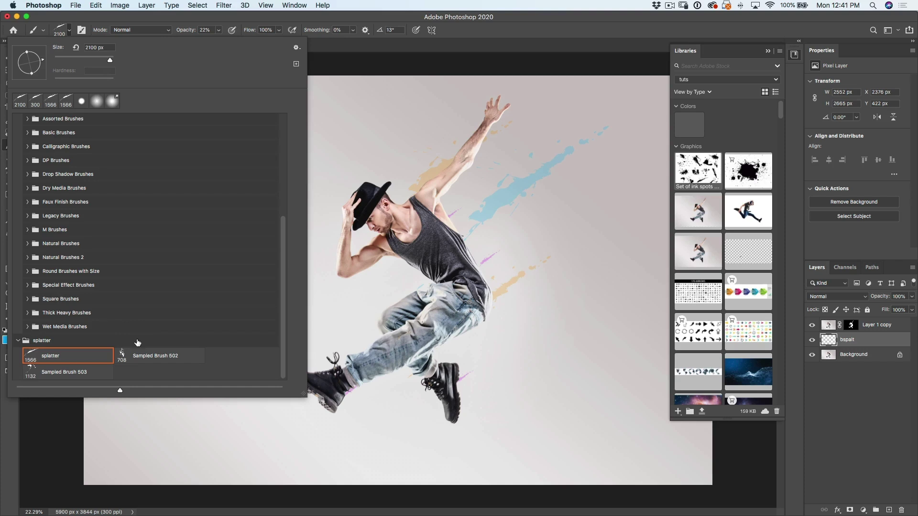
{"action": "left_click", "coordinate": [77, 372]}
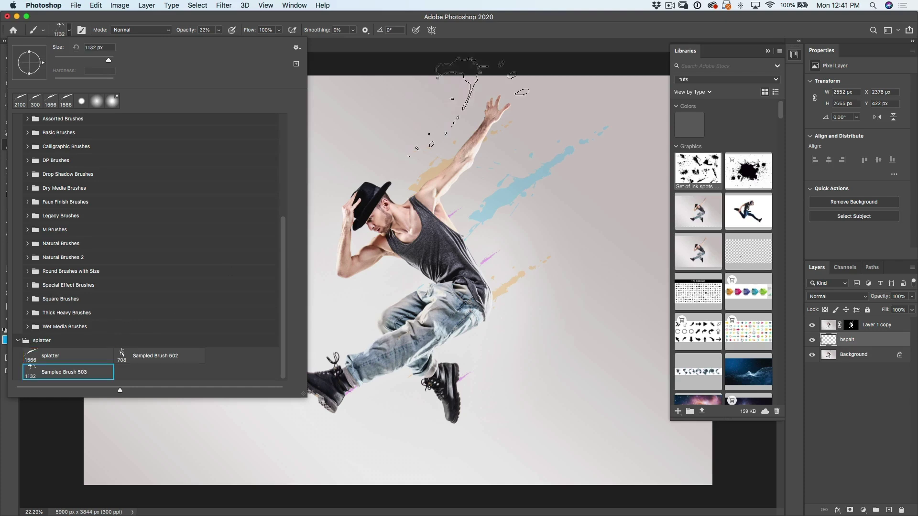
{"action": "key", "text": "Return"}
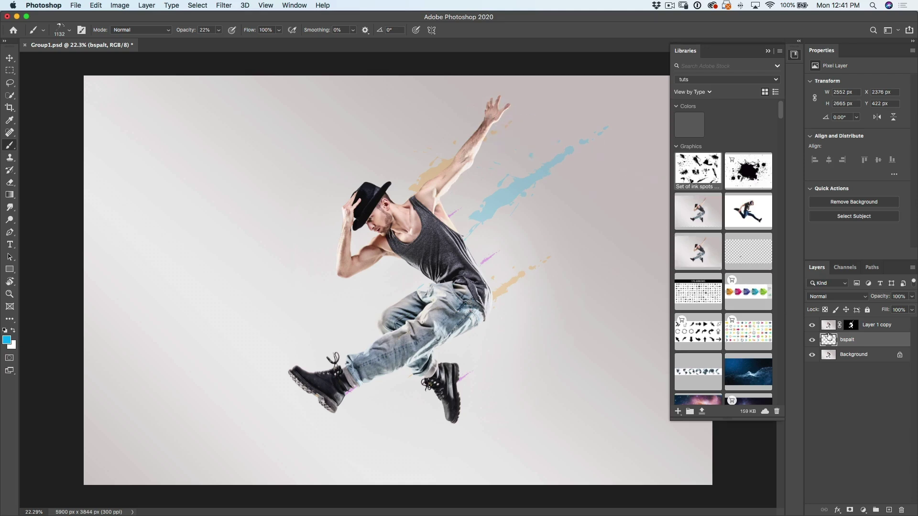
{"action": "left_click", "coordinate": [871, 327]}
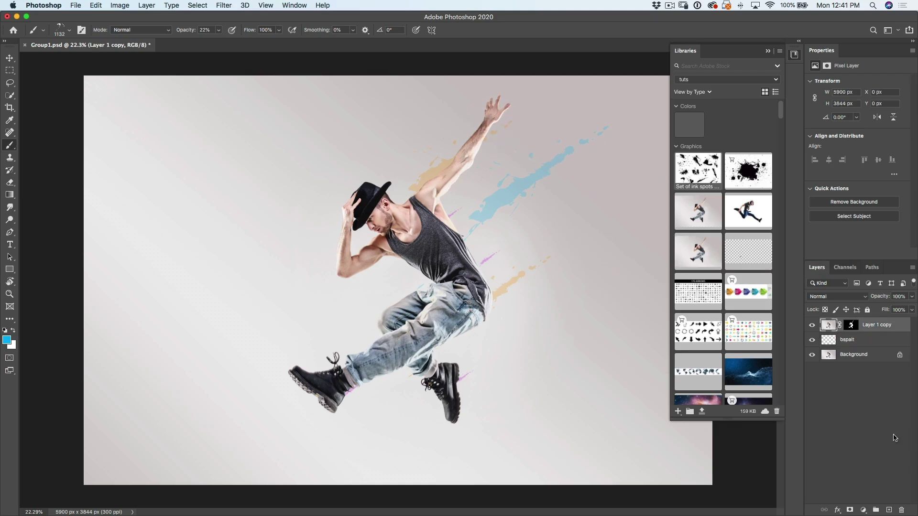
{"action": "left_click", "coordinate": [890, 510]}
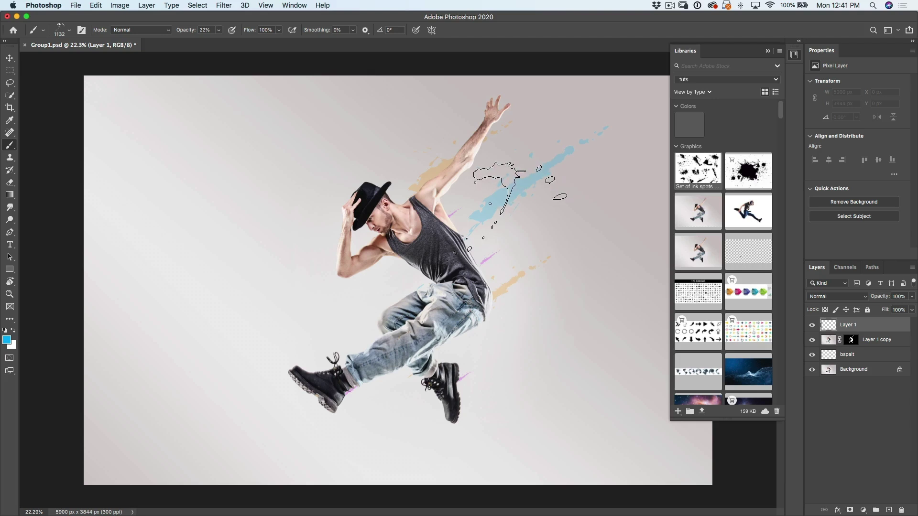
Stamp a 1600 px purple splatter around the raised hand and move the layer beneath the dancer.
{"action": "left_click", "coordinate": [8, 340]}
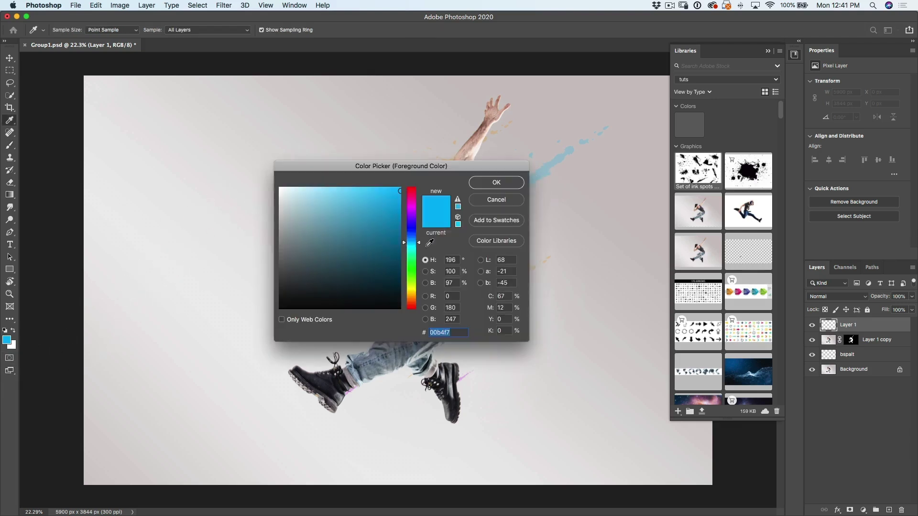
{"action": "left_click_drag", "start_coordinate": [413, 214], "coordinate": [411, 216]}
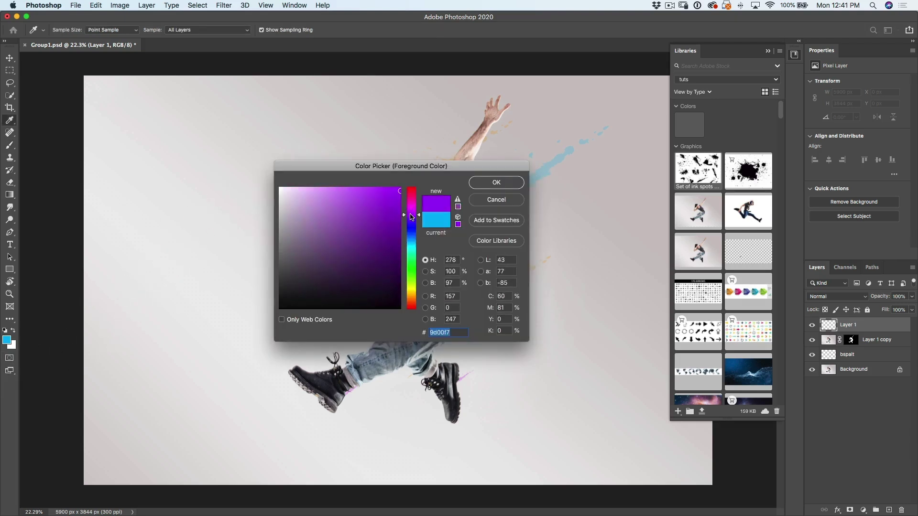
{"action": "left_click", "coordinate": [495, 183]}
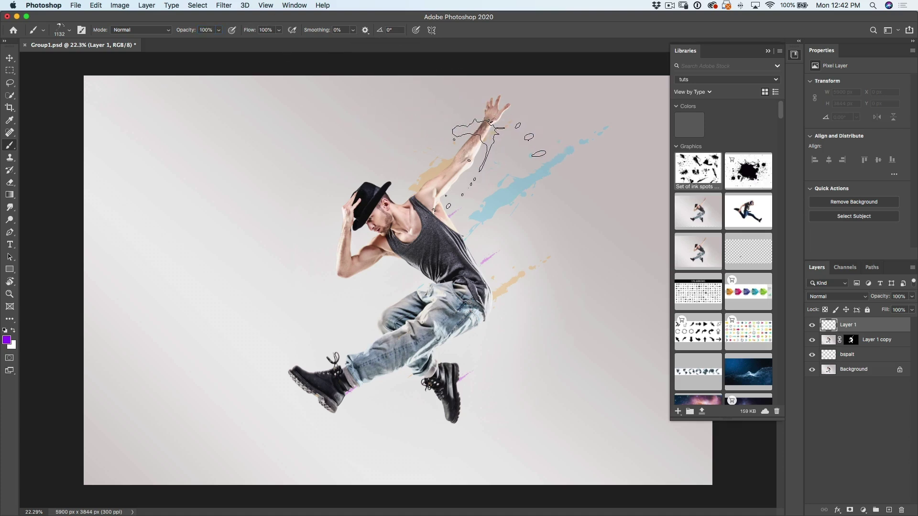
{"action": "key", "text": "bracketright"}
{"action": "key", "text": "bracketright"}
{"action": "key", "text": "bracketright"}
{"action": "key", "text": "bracketright"}
{"action": "key", "text": "bracketright"}
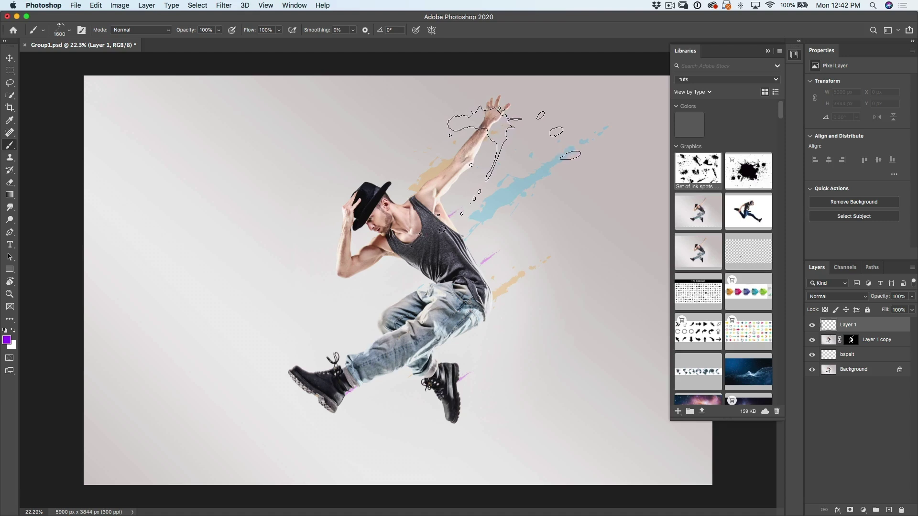
{"action": "left_click", "coordinate": [515, 165]}
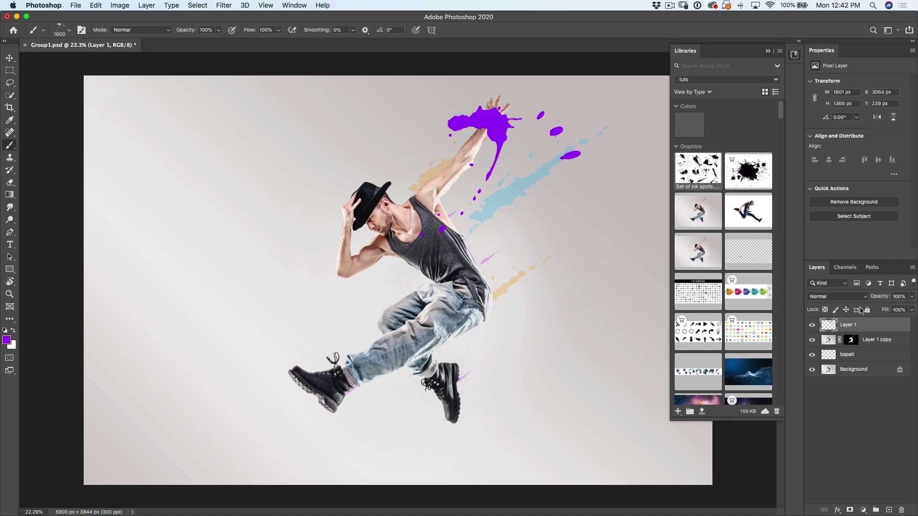
{"action": "left_click_drag", "start_coordinate": [877, 328], "coordinate": [875, 347]}
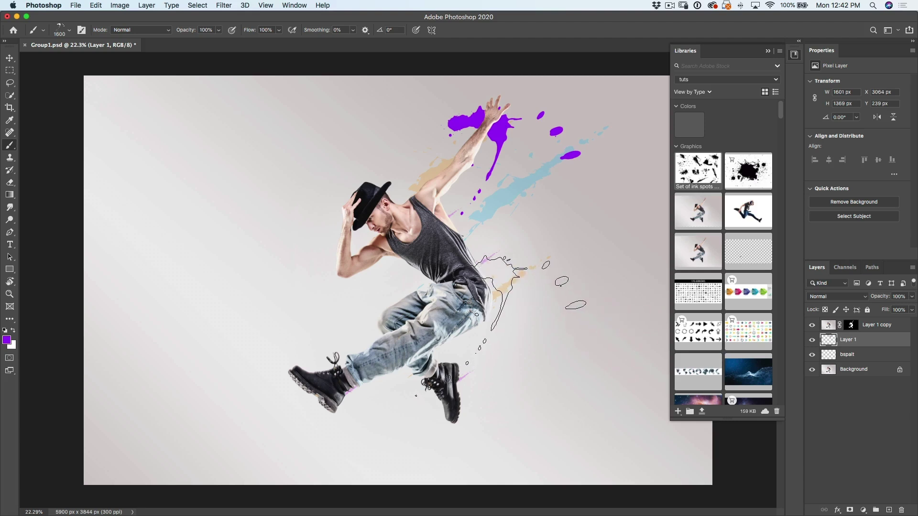
Rotate the brush tip to 157° and stamp a blue splatter around the dancer's legs.
{"action": "key", "text": "Left"}
{"action": "key", "text": "Left"}
{"action": "key", "text": "Left"}
{"action": "key", "text": "Left"}
{"action": "key", "text": "Left"}
{"action": "key", "text": "Left"}
{"action": "key", "text": "Left"}
{"action": "key", "text": "Left"}
{"action": "key", "text": "Left"}
{"action": "key", "text": "Left"}
{"action": "key", "text": "Left"}
{"action": "key", "text": "Left"}
{"action": "key", "text": "Left"}
{"action": "key", "text": "Left"}
{"action": "key", "text": "Left"}
{"action": "key", "text": "Left"}
{"action": "key", "text": "Left"}
{"action": "key", "text": "Left"}
{"action": "key", "text": "Left"}
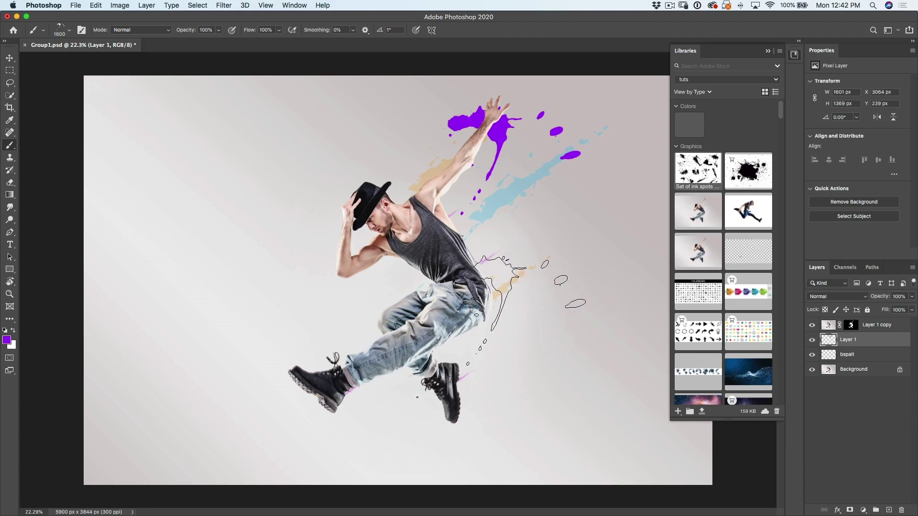
{"action": "key", "text": "Left"}
{"action": "key", "text": "Left"}
{"action": "key", "text": "Left"}
{"action": "key", "text": "Left"}
{"action": "key", "text": "Left"}
{"action": "key", "text": "Left"}
{"action": "key", "text": "Left"}
{"action": "key", "text": "Left"}
{"action": "key", "text": "Left"}
{"action": "key", "text": "Left"}
{"action": "key", "text": "Left"}
{"action": "key", "text": "Left"}
{"action": "key", "text": "Left"}
{"action": "key", "text": "Left"}
{"action": "key", "text": "Left"}
{"action": "key", "text": "Left"}
{"action": "key", "text": "Left"}
{"action": "key", "text": "Left"}
{"action": "key", "text": "Left"}
{"action": "key", "text": "Left"}
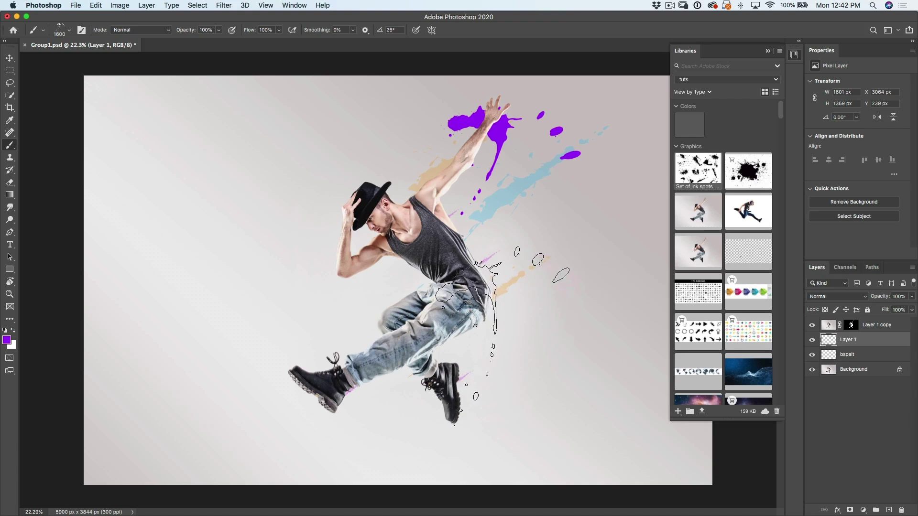
{"action": "key", "text": "Left"}
{"action": "key", "text": "Left"}
{"action": "key", "text": "Left"}
{"action": "key", "text": "Left"}
{"action": "key", "text": "Left"}
{"action": "key", "text": "Left"}
{"action": "key", "text": "Left"}
{"action": "key", "text": "Left"}
{"action": "key", "text": "Left"}
{"action": "key", "text": "Left"}
{"action": "key", "text": "Left"}
{"action": "key", "text": "Left"}
{"action": "key", "text": "Left"}
{"action": "key", "text": "Left"}
{"action": "key", "text": "Left"}
{"action": "key", "text": "Left"}
{"action": "key", "text": "Left"}
{"action": "key", "text": "Left"}
{"action": "key", "text": "Left"}
{"action": "key", "text": "Left"}
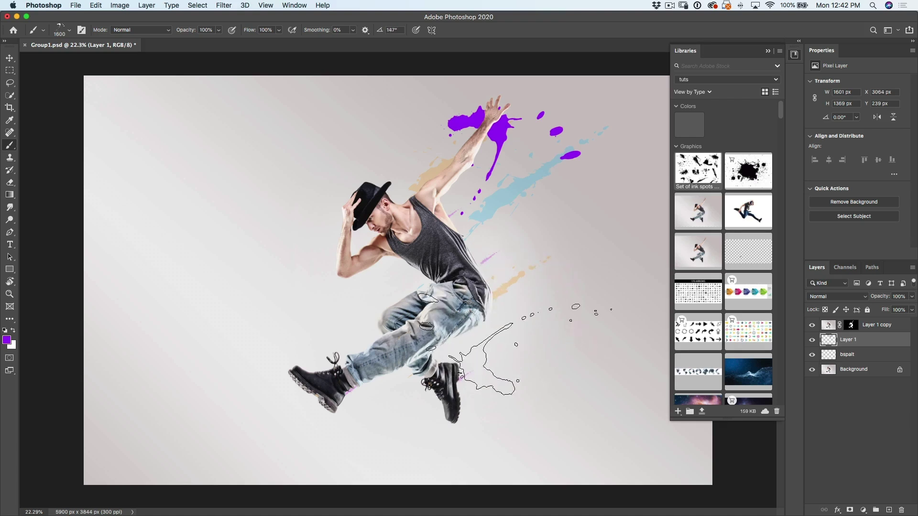
{"action": "key", "text": "Right"}
{"action": "key", "text": "Right"}
{"action": "key", "text": "Right"}
{"action": "key", "text": "Right"}
{"action": "key", "text": "Right"}
{"action": "key", "text": "Right"}
{"action": "key", "text": "Right"}
{"action": "key", "text": "Right"}
{"action": "key", "text": "Right"}
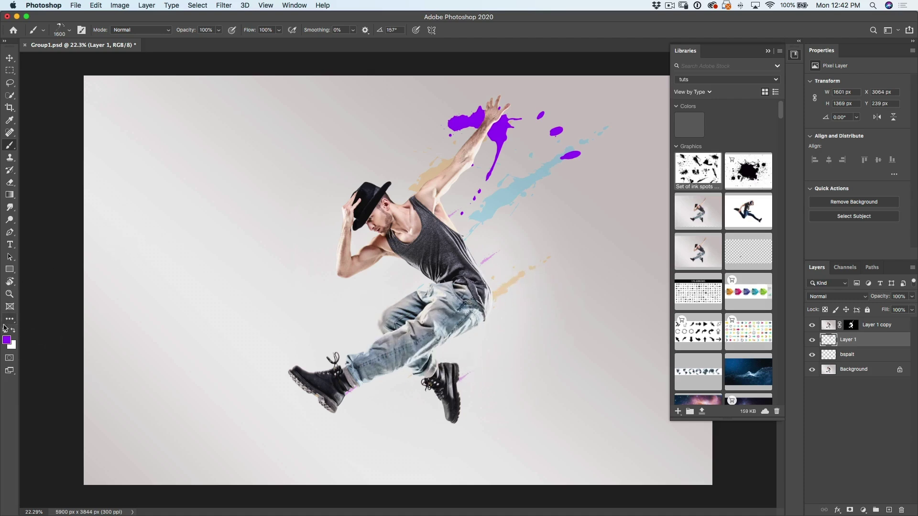
{"action": "left_click", "coordinate": [7, 341]}
{"action": "left_click_drag", "start_coordinate": [410, 220], "coordinate": [411, 236]}
{"action": "left_click", "coordinate": [511, 183]}
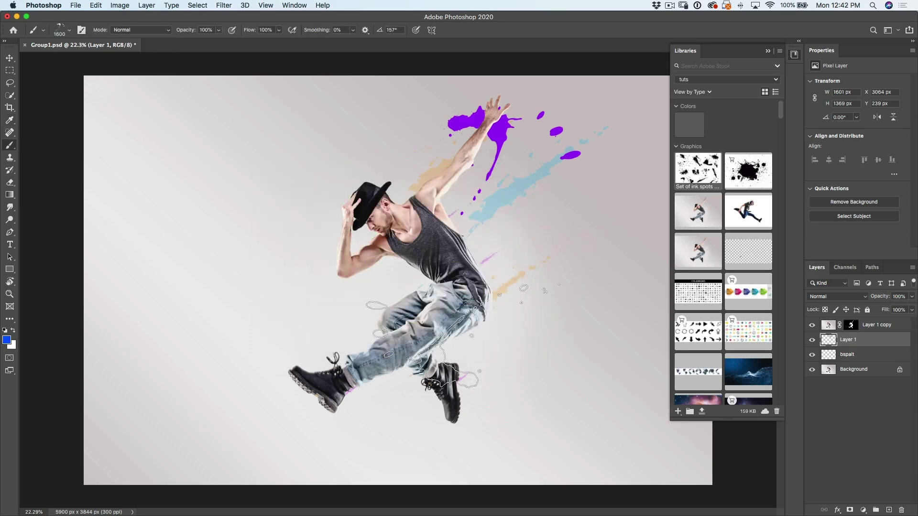
{"action": "left_click", "coordinate": [461, 342]}
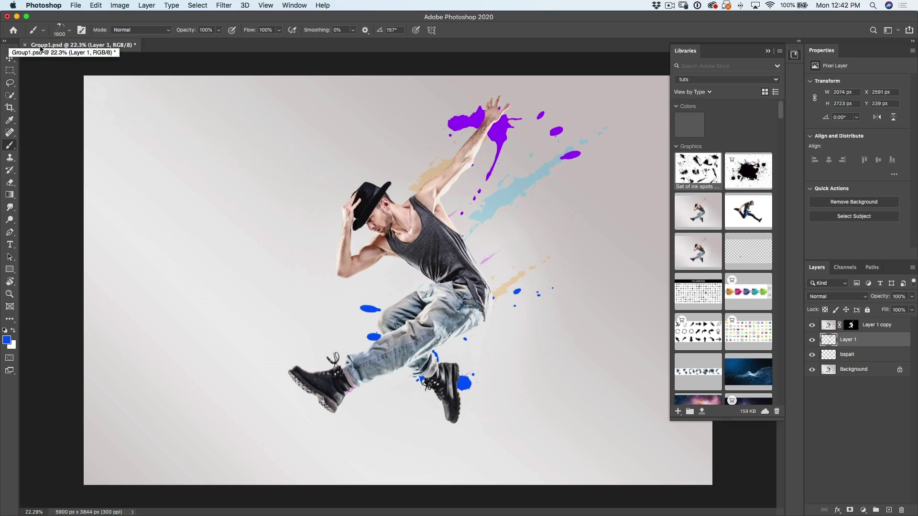
Move Layer 1's purple and blue splatters up and to the right.
{"action": "key", "text": "v"}
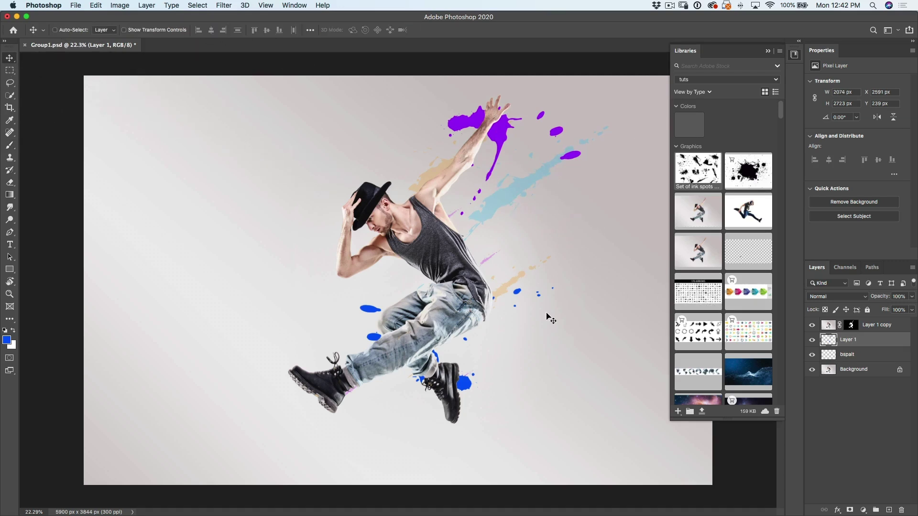
{"action": "left_click_drag", "start_coordinate": [497, 330], "coordinate": [524, 316]}
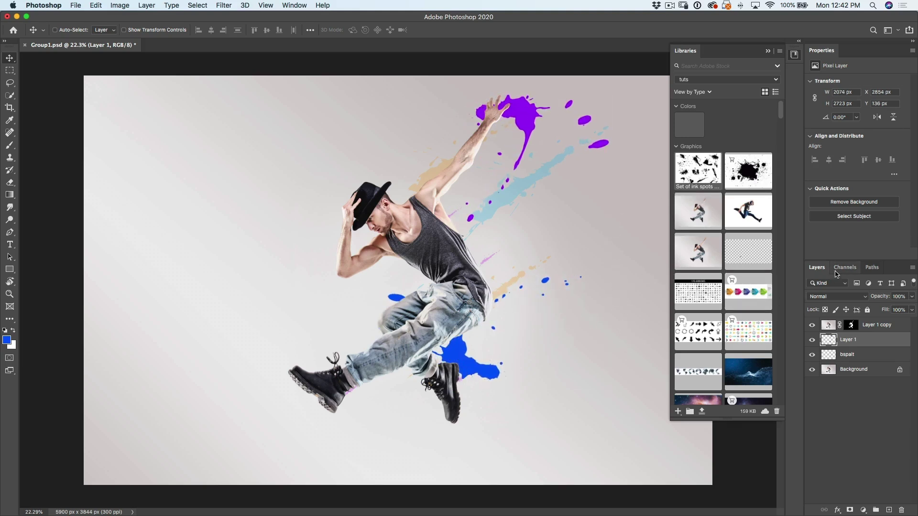
{"action": "left_click", "coordinate": [879, 325]}
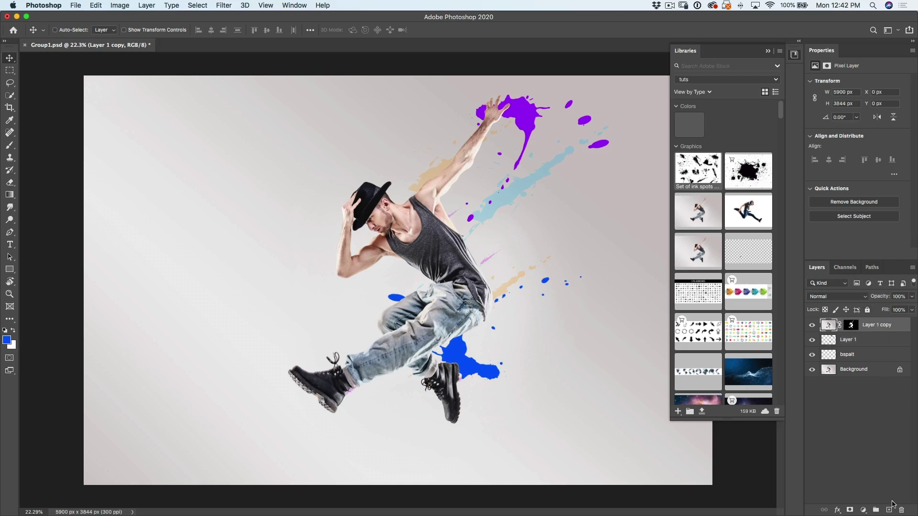
Add a new empty layer and choose the Sampled Brush 502 preset at 708 px.
{"action": "left_click", "coordinate": [889, 511]}
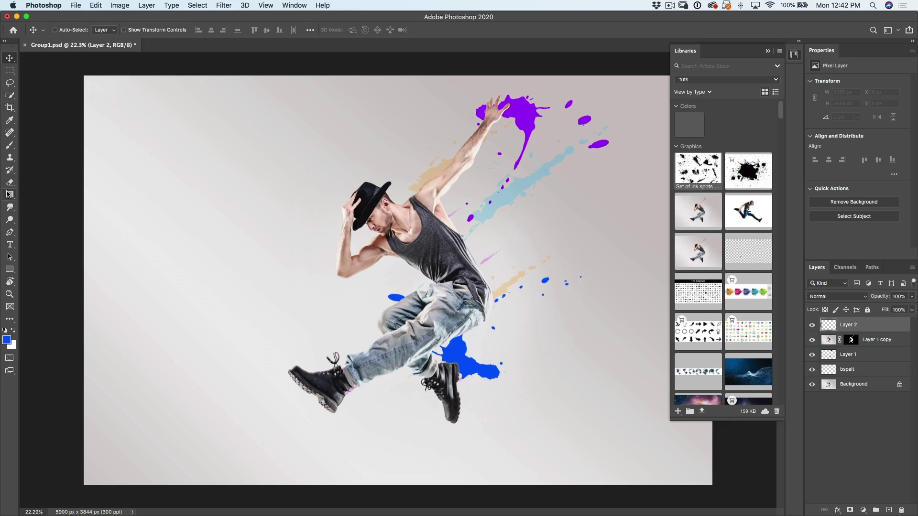
{"action": "left_click", "coordinate": [11, 147]}
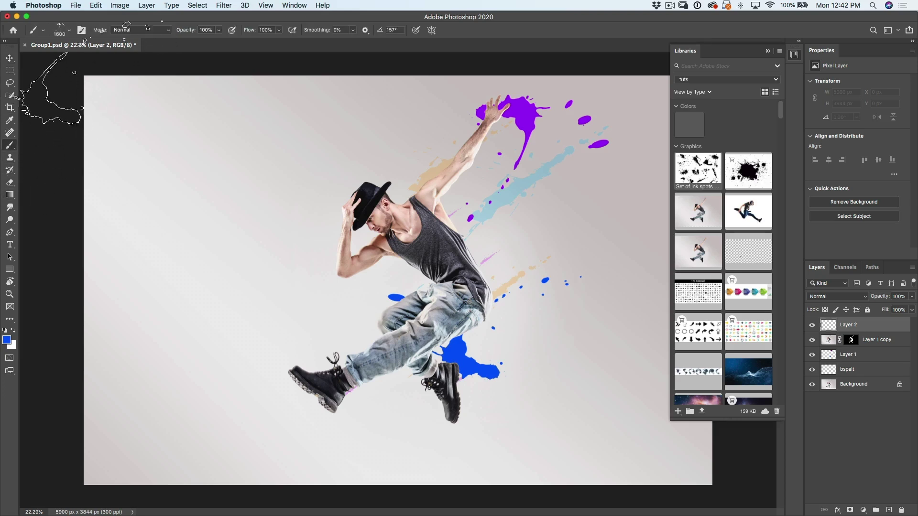
{"action": "left_click", "coordinate": [68, 33]}
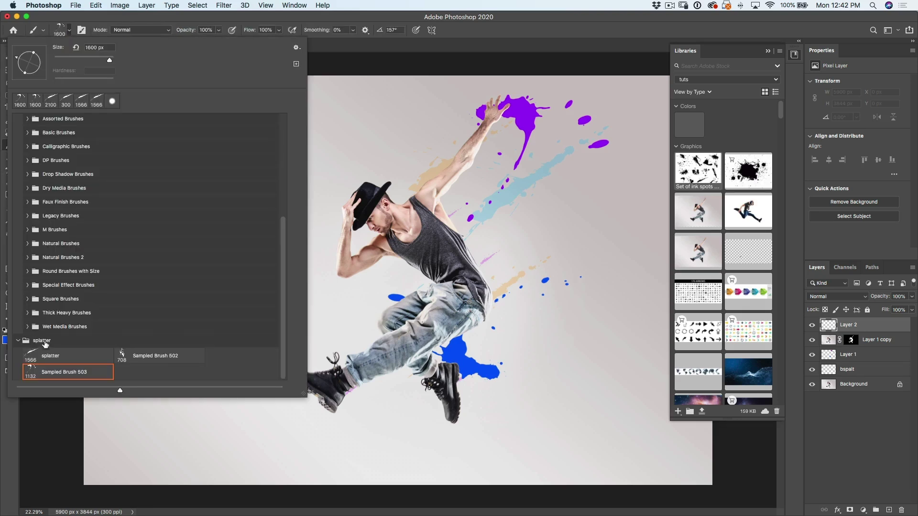
{"action": "left_click", "coordinate": [123, 354]}
{"action": "left_click", "coordinate": [442, 62]}
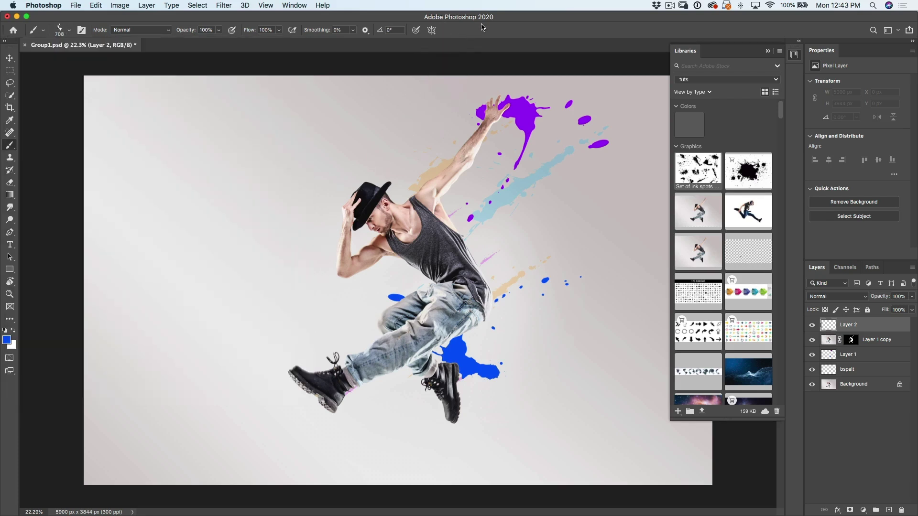
Tilt the brush to about -19° and stamp a blue splatter just behind the dancer's hat.
{"action": "key", "text": "Right"}
{"action": "key", "text": "Right"}
{"action": "key", "text": "Right"}
{"action": "key", "text": "Right"}
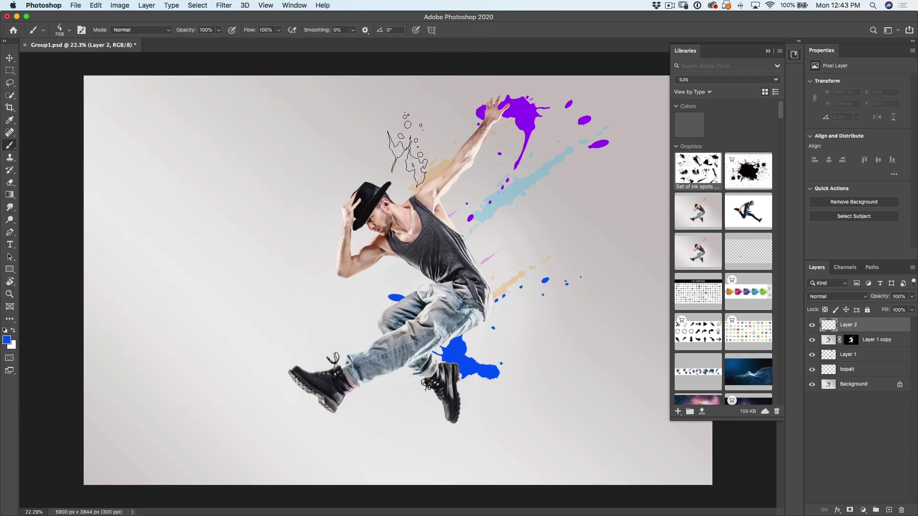
{"action": "key", "text": "Right"}
{"action": "key", "text": "Right"}
{"action": "key", "text": "Right"}
{"action": "key", "text": "Right"}
{"action": "key", "text": "Right"}
{"action": "key", "text": "Right"}
{"action": "key", "text": "Right"}
{"action": "key", "text": "Right"}
{"action": "key", "text": "Right"}
{"action": "key", "text": "Right"}
{"action": "key", "text": "Right"}
{"action": "key", "text": "Right"}
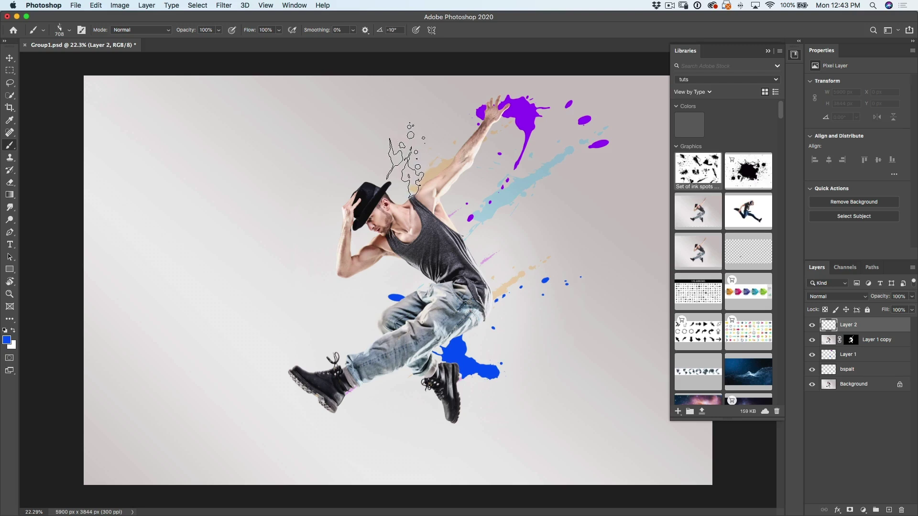
{"action": "key", "text": "Right"}
{"action": "key", "text": "Right"}
{"action": "key", "text": "Right"}
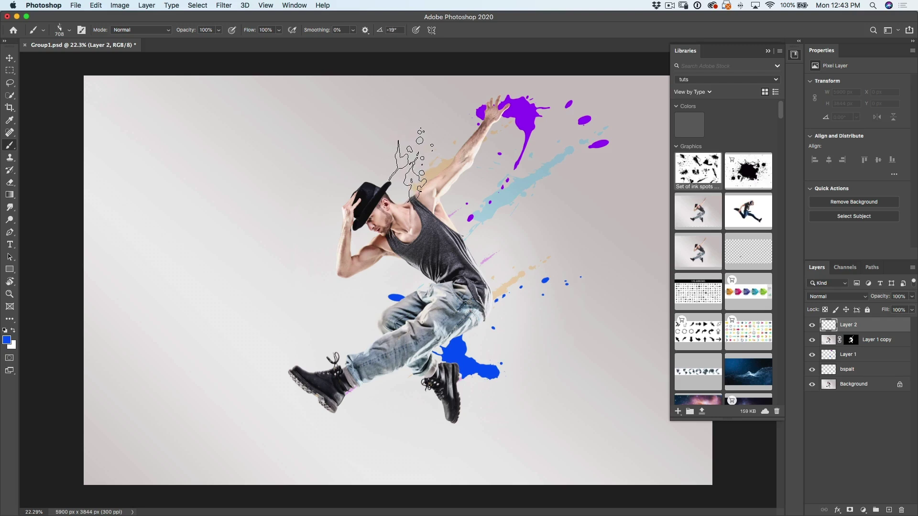
{"action": "left_click", "coordinate": [405, 165]}
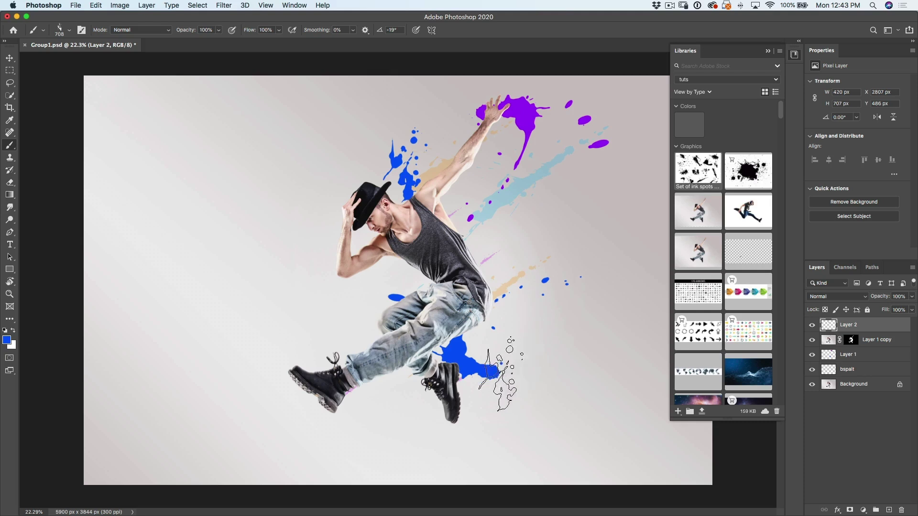
Set the foreground to bright green (0cf700) and stamp splatters over the dancer's legs, torso and arm.
{"action": "left_click", "coordinate": [6, 340]}
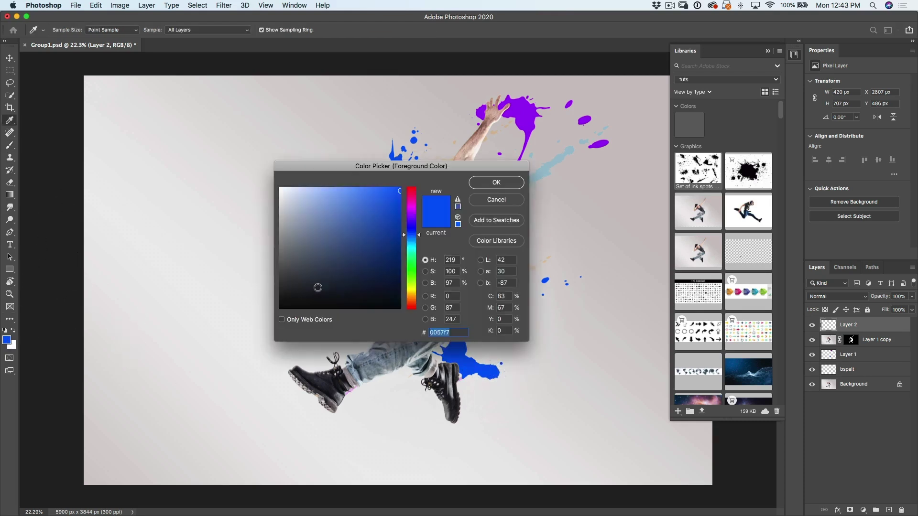
{"action": "left_click", "coordinate": [410, 269]}
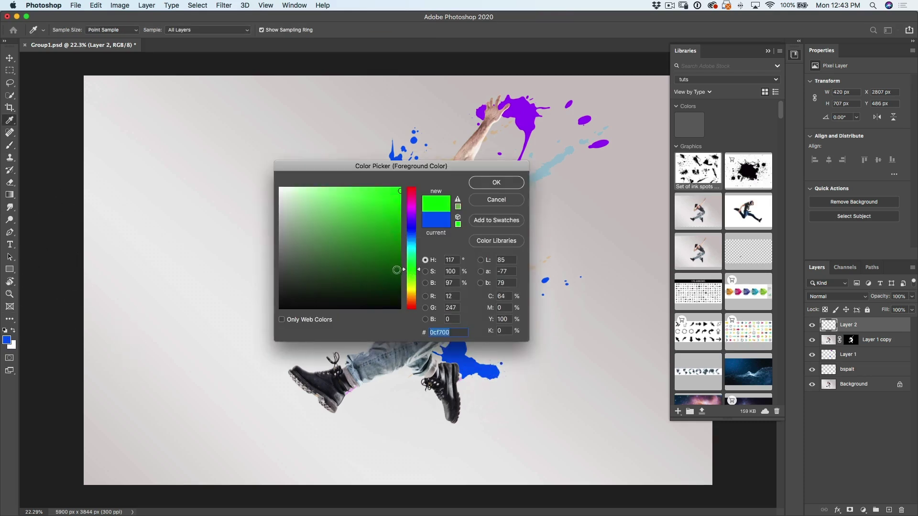
{"action": "left_click", "coordinate": [496, 182]}
{"action": "left_click", "coordinate": [444, 354]}
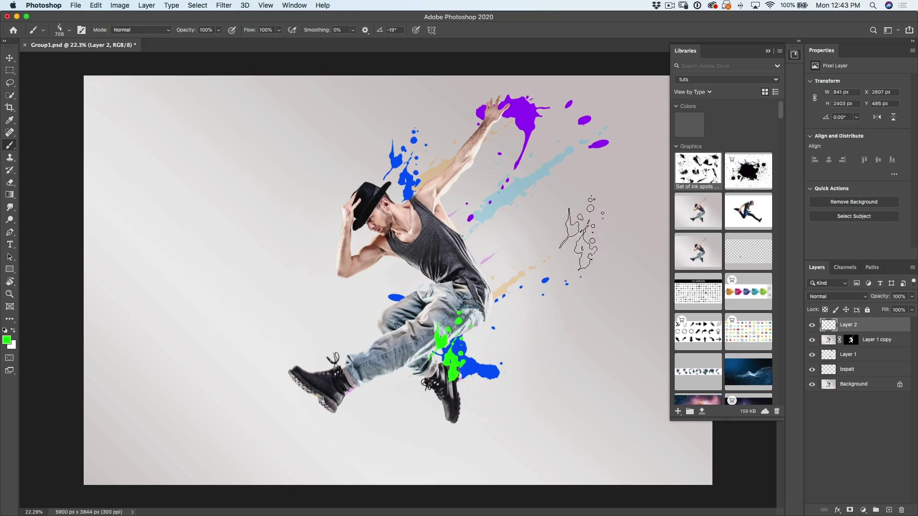
{"action": "left_click", "coordinate": [487, 243]}
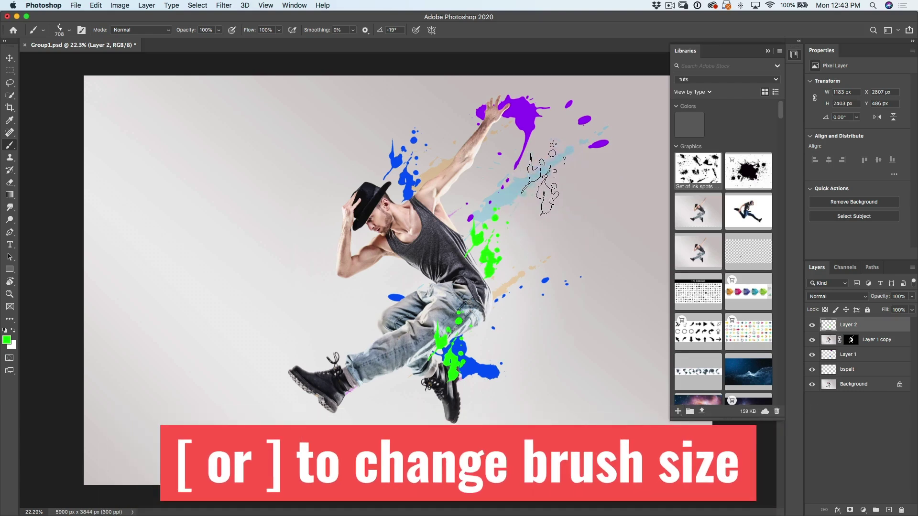
Shrink the brush to 300 px, stamp two small green splatters, then select Layer 1.
{"action": "key", "text": "bracketleft"}
{"action": "key", "text": "bracketleft"}
{"action": "key", "text": "bracketleft"}
{"action": "key", "text": "bracketleft"}
{"action": "key", "text": "bracketleft"}
{"action": "left_click", "coordinate": [522, 200]}
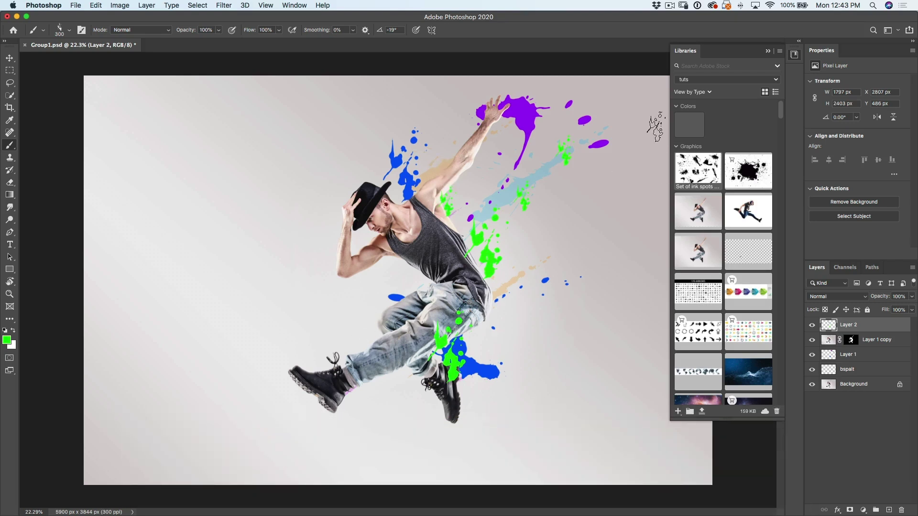
{"action": "left_click", "coordinate": [855, 357]}
{"action": "left_click", "coordinate": [448, 208]}
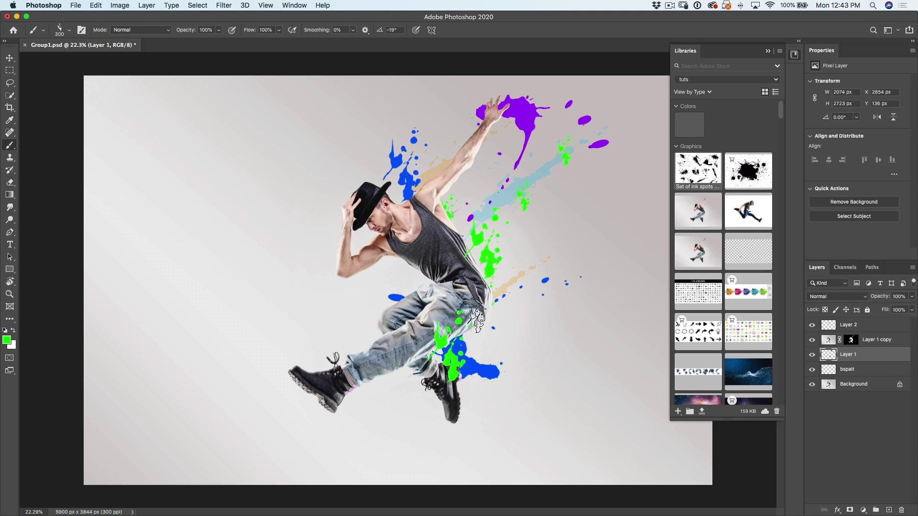
Set the foreground to purple and stamp a small purple splatter on the dancer.
{"action": "left_click", "coordinate": [7, 340]}
{"action": "left_click", "coordinate": [414, 209]}
{"action": "key", "text": "Return"}
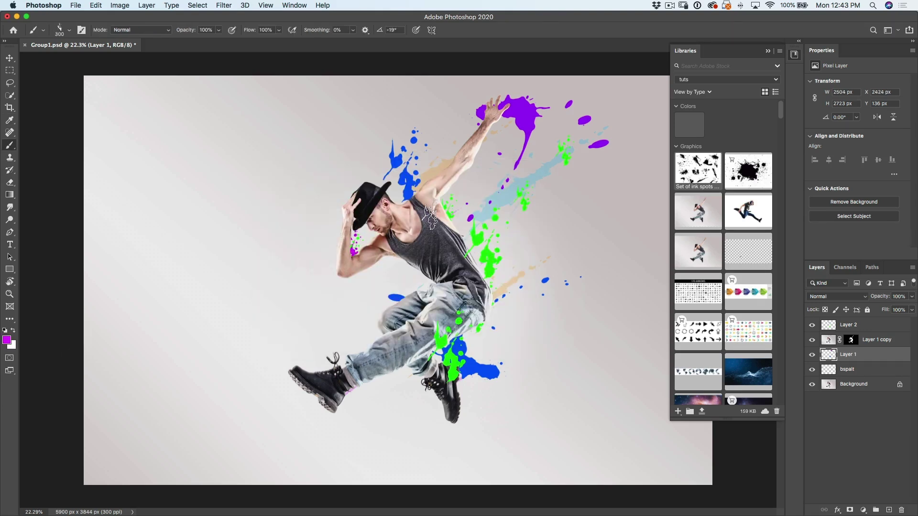
{"action": "key", "text": "bracketleft"}
{"action": "key", "text": "bracketleft"}
{"action": "key", "text": "bracketleft"}
{"action": "key", "text": "bracketleft"}
{"action": "key", "text": "bracketleft"}
{"action": "key", "text": "bracketleft"}
{"action": "key", "text": "bracketleft"}
{"action": "left_click", "coordinate": [483, 181]}
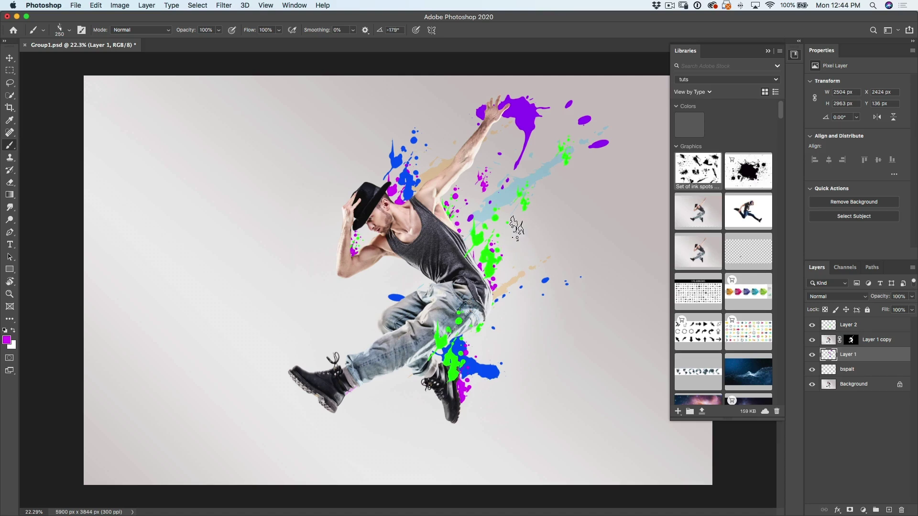
Enlarge the brush, rotate it to 148°, and stamp 50%-opacity magenta splatters right of and above the dancer.
{"action": "key", "text": "bracketright"}
{"action": "key", "text": "bracketright"}
{"action": "key", "text": "bracketright"}
{"action": "key", "text": "bracketright"}
{"action": "key", "text": "bracketright"}
{"action": "key", "text": "bracketright"}
{"action": "key", "text": "bracketright"}
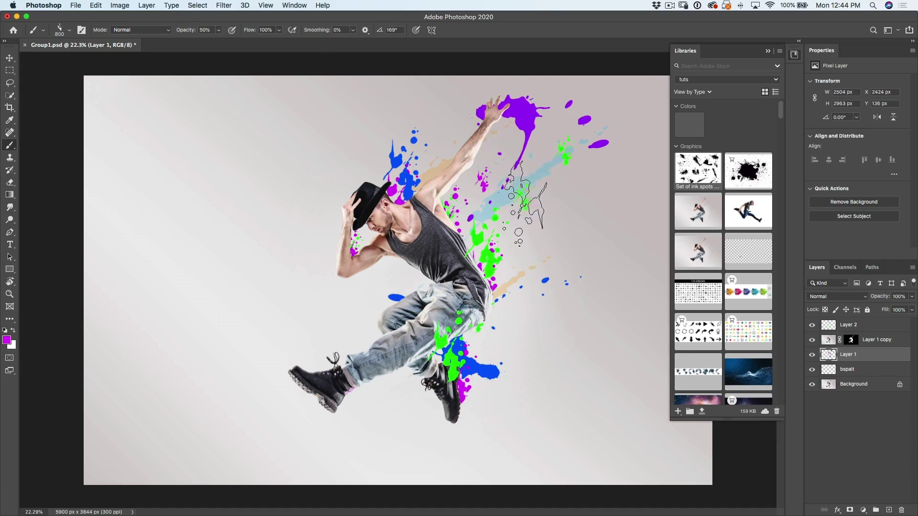
{"action": "key", "text": "bracketright"}
{"action": "key", "text": "bracketright"}
{"action": "key", "text": "bracketright"}
{"action": "key", "text": "bracketright"}
{"action": "key", "text": "bracketright"}
{"action": "left_click", "coordinate": [519, 206]}
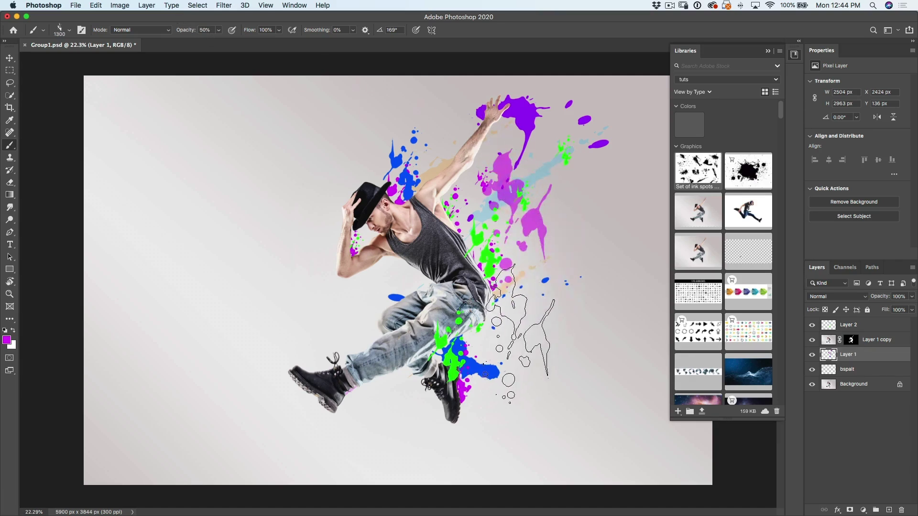
{"action": "key", "text": "ctrl+z"}
{"action": "key", "text": "Left"}
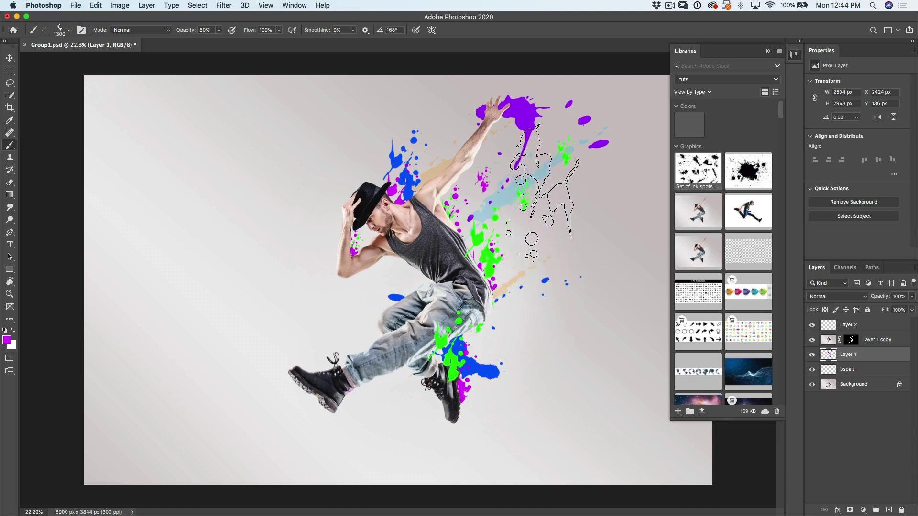
{"action": "key", "text": "Left"}
{"action": "key", "text": "Left"}
{"action": "key", "text": "Left"}
{"action": "key", "text": "Left"}
{"action": "key", "text": "Left"}
{"action": "key", "text": "Left"}
{"action": "key", "text": "Left"}
{"action": "key", "text": "Left"}
{"action": "key", "text": "Left"}
{"action": "key", "text": "Left"}
{"action": "key", "text": "Left"}
{"action": "key", "text": "Left"}
{"action": "key", "text": "Left"}
{"action": "key", "text": "Left"}
{"action": "key", "text": "Left"}
{"action": "key", "text": "Left"}
{"action": "key", "text": "Left"}
{"action": "key", "text": "Left"}
{"action": "key", "text": "Left"}
{"action": "key", "text": "Left"}
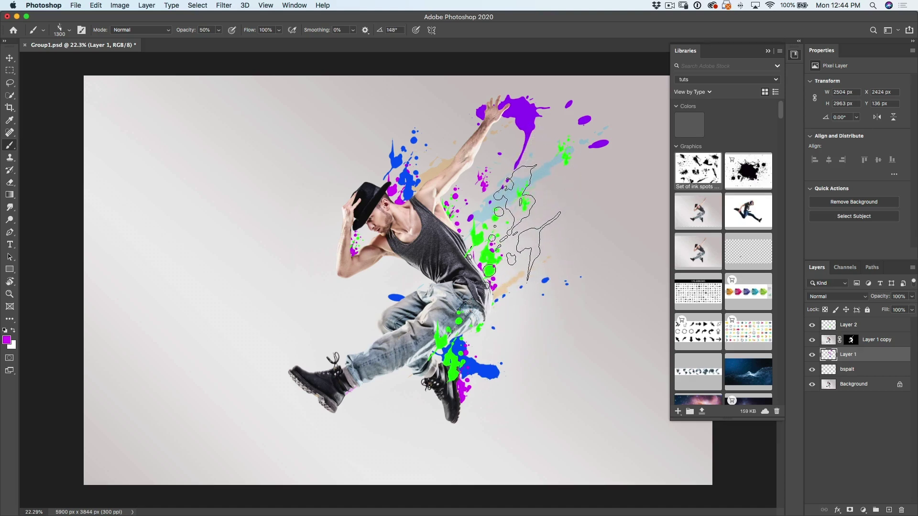
{"action": "left_click", "coordinate": [520, 225]}
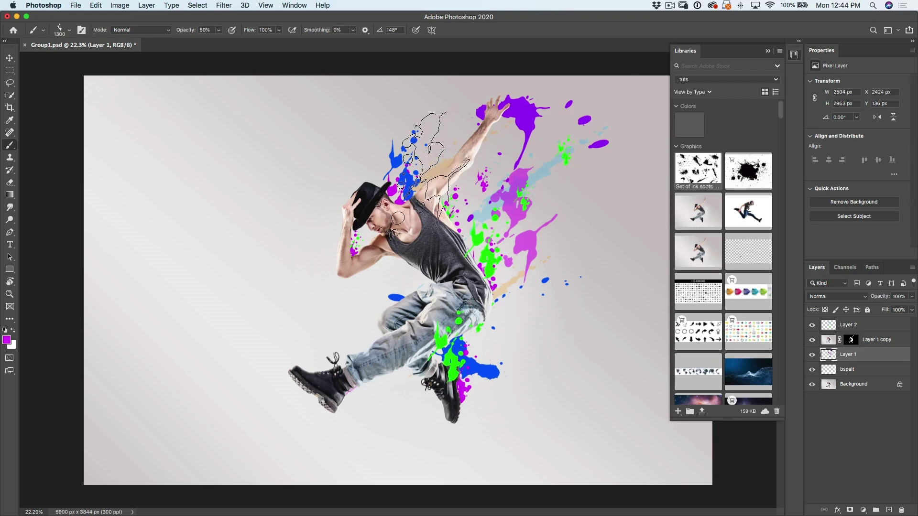
{"action": "left_click", "coordinate": [436, 165]}
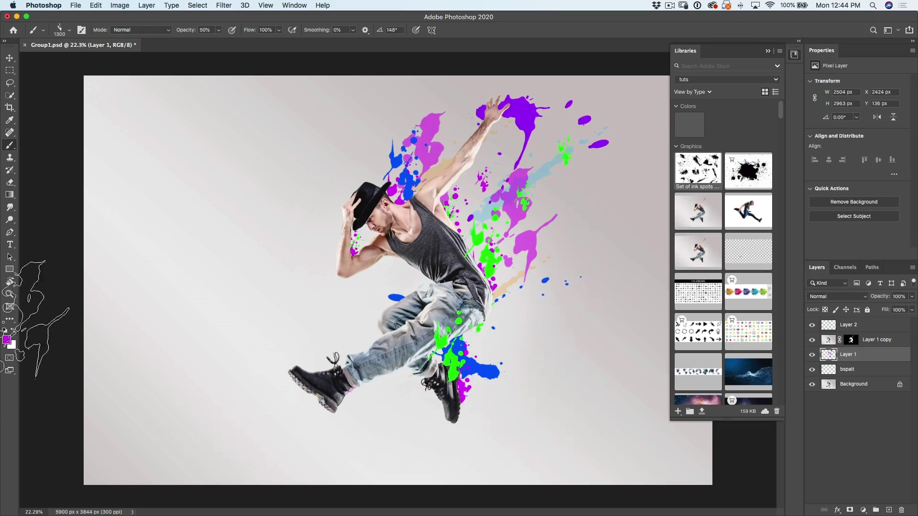
Pick a yellow-green foreground, lower opacity to 20%, and stamp pale splatters around the upper body.
{"action": "left_click", "coordinate": [7, 340]}
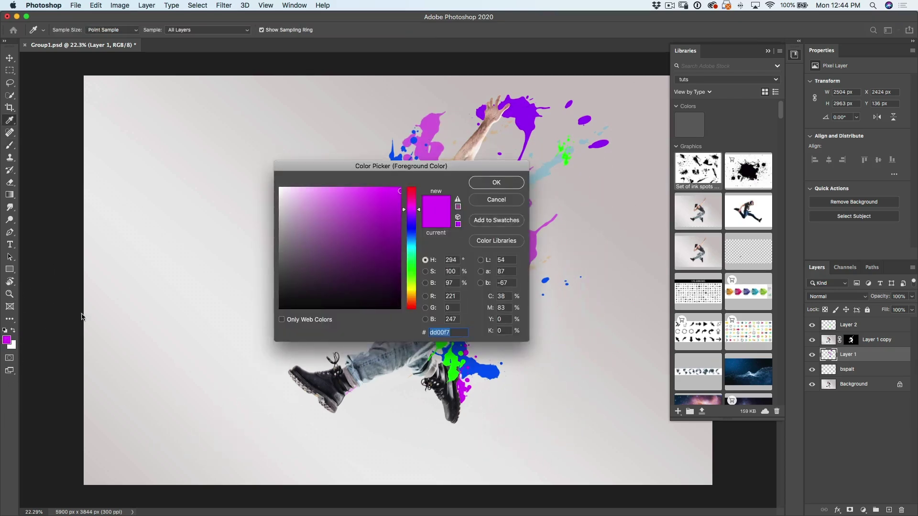
{"action": "left_click", "coordinate": [406, 280]}
{"action": "left_click", "coordinate": [492, 183]}
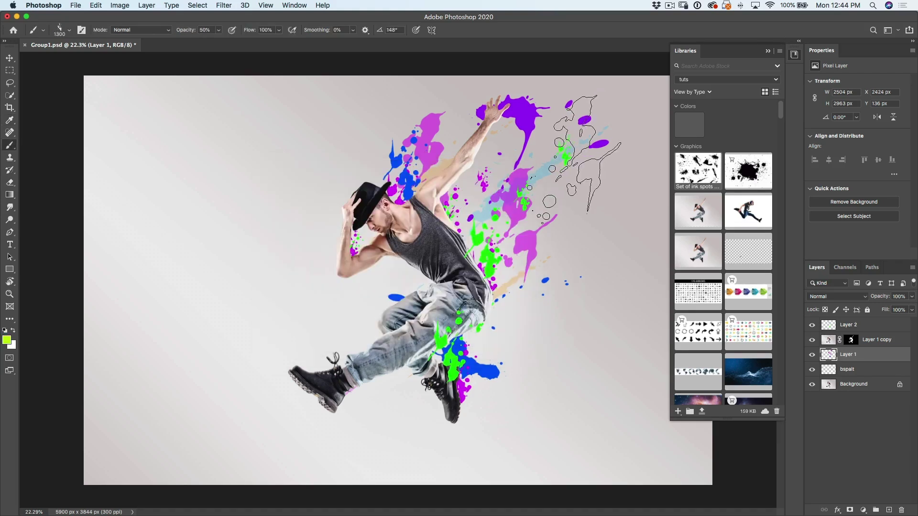
{"action": "key", "text": "2"}
{"action": "left_click", "coordinate": [576, 158]}
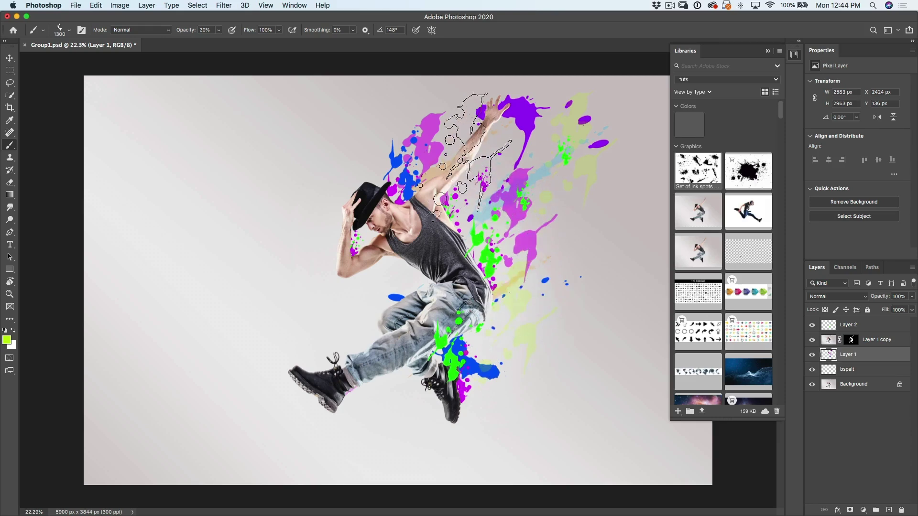
{"action": "left_click", "coordinate": [473, 143]}
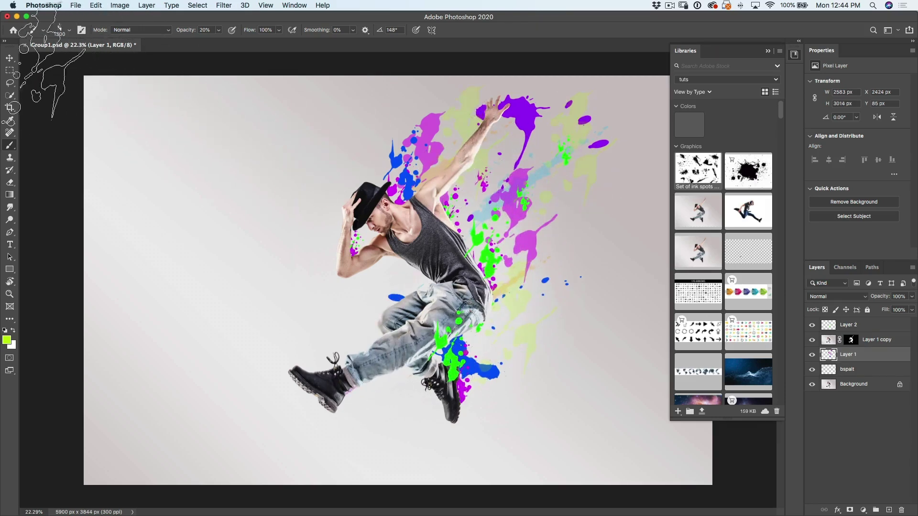
{"action": "left_click", "coordinate": [9, 58]}
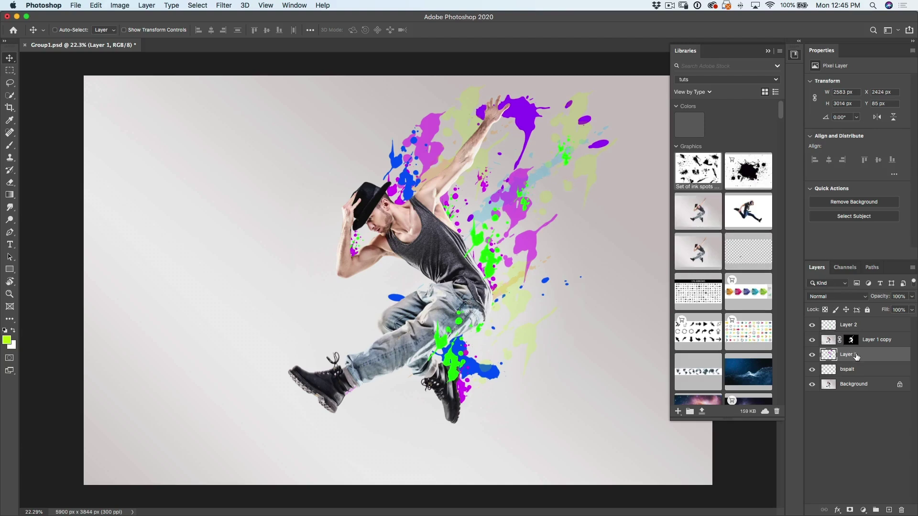
Duplicate Layer 1 above Layer 1 copy, scale it to about 58% by 62%, and shift it over the torso.
{"action": "left_click_drag", "start_coordinate": [856, 356], "coordinate": [890, 510]}
{"action": "left_click_drag", "start_coordinate": [848, 353], "coordinate": [848, 333]}
{"action": "left_click_drag", "start_coordinate": [534, 251], "coordinate": [567, 306]}
{"action": "key", "text": "ctrl+t"}
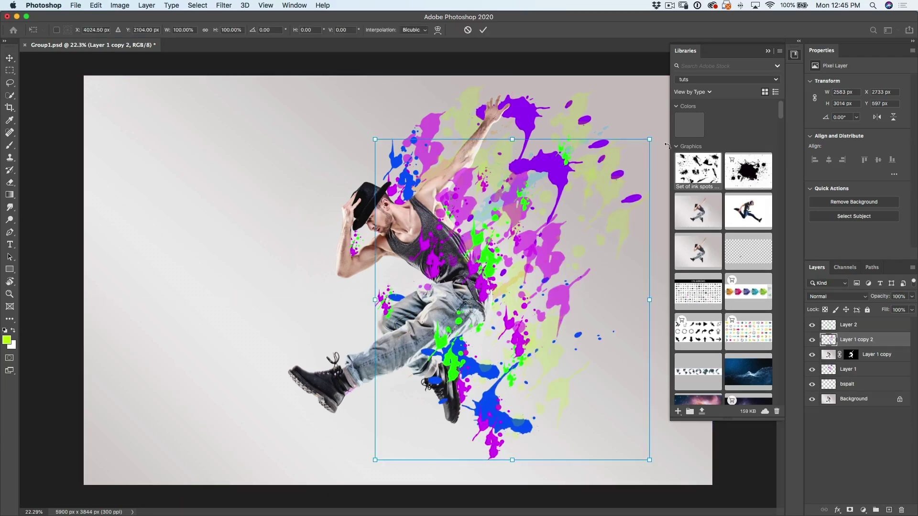
{"action": "left_click_drag", "start_coordinate": [649, 138], "coordinate": [537, 256]}
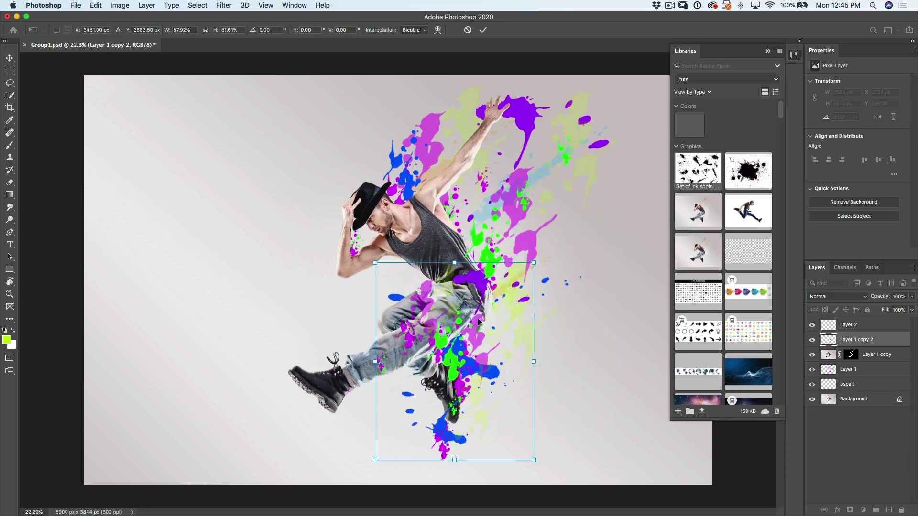
{"action": "left_click_drag", "start_coordinate": [481, 320], "coordinate": [526, 228]}
{"action": "key", "text": "Return"}
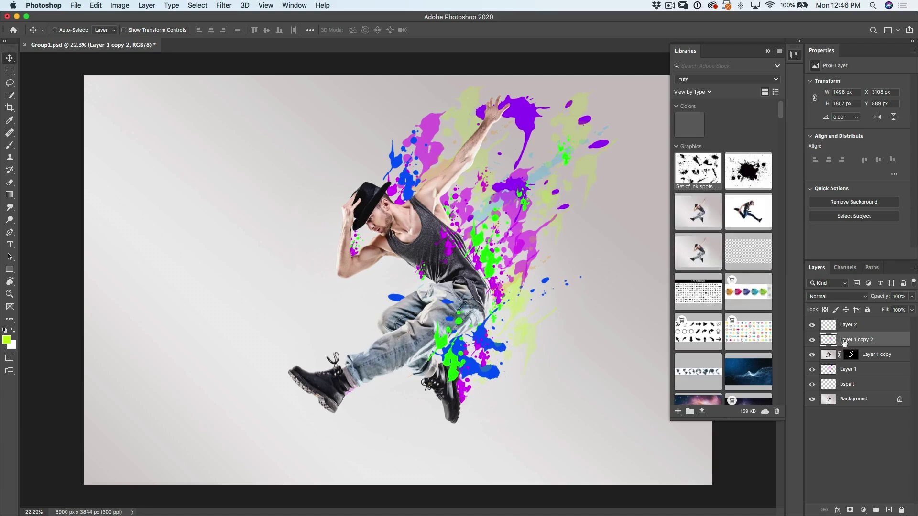
Check the splatter layers' visibility and duplicate the bspalt layer three times.
{"action": "left_click", "coordinate": [812, 371]}
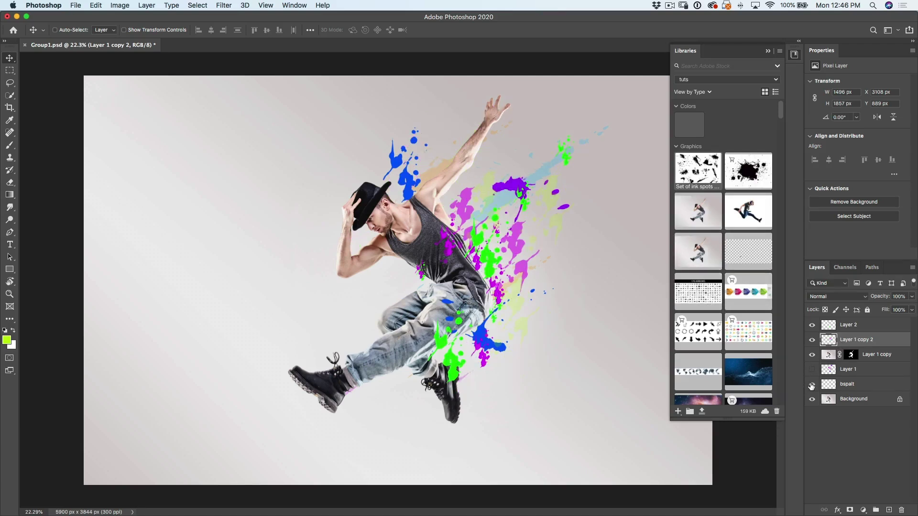
{"action": "left_click", "coordinate": [812, 385]}
{"action": "left_click", "coordinate": [811, 384]}
{"action": "left_click", "coordinate": [812, 369]}
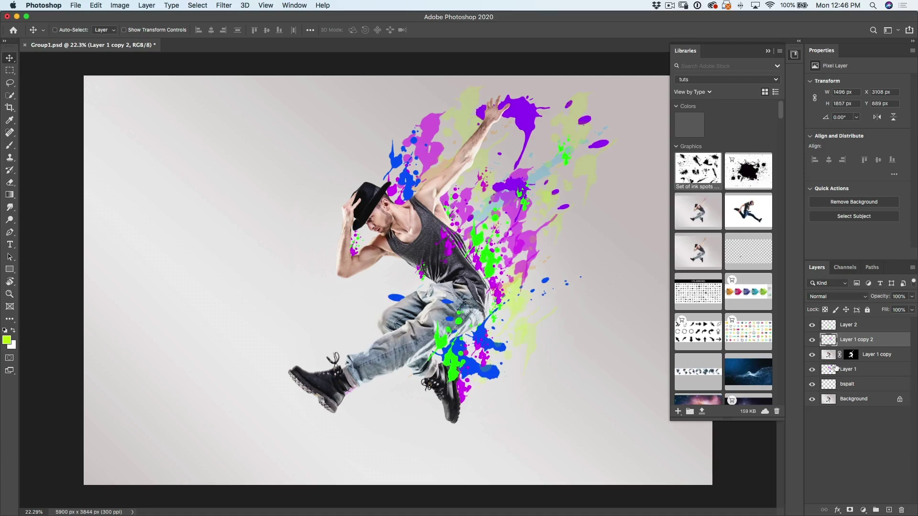
{"action": "left_click", "coordinate": [843, 384]}
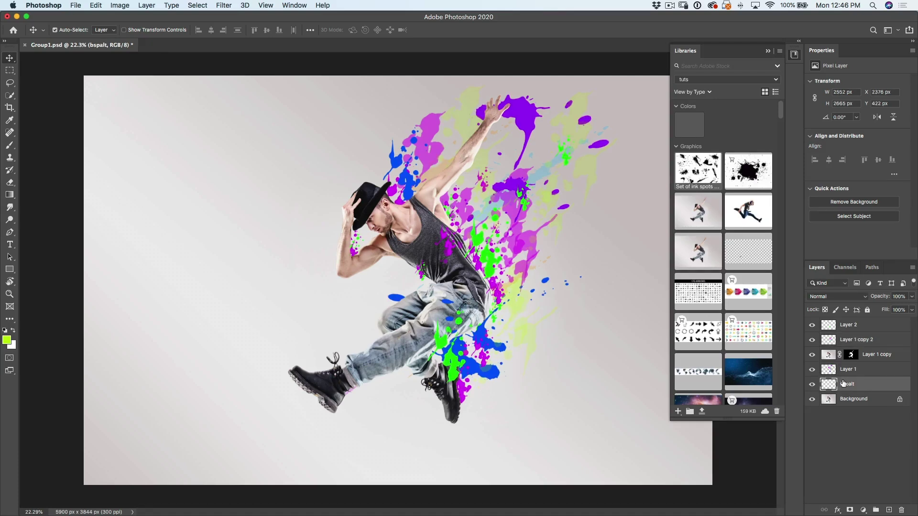
{"action": "key", "text": "super+j"}
{"action": "key", "text": "super+j"}
{"action": "key", "text": "super+j"}
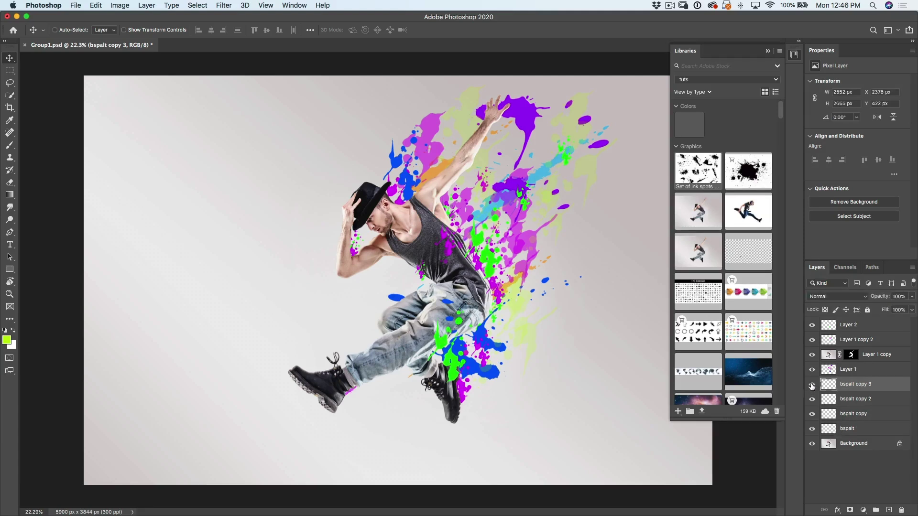
Select bspalt copy 3 through bspalt and merge the four layers into one with Cmd+E.
{"action": "left_click", "coordinate": [812, 429]}
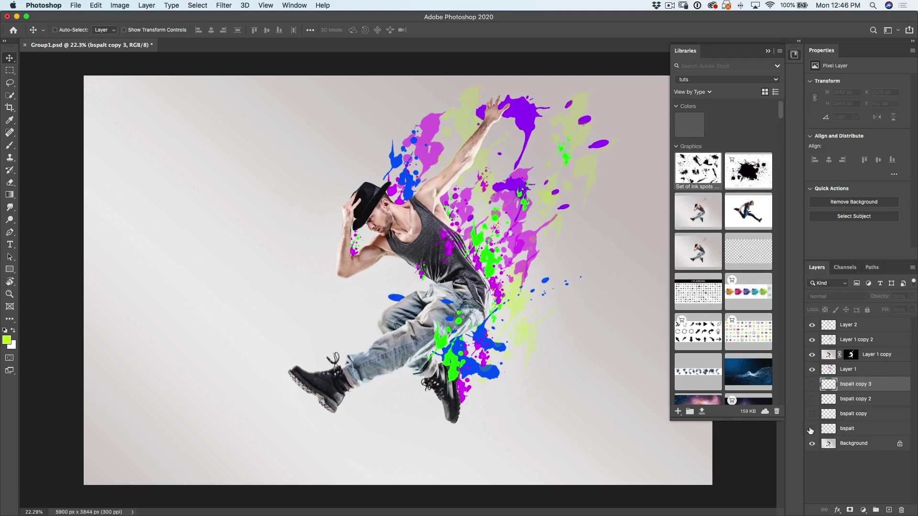
{"action": "left_click", "coordinate": [812, 386]}
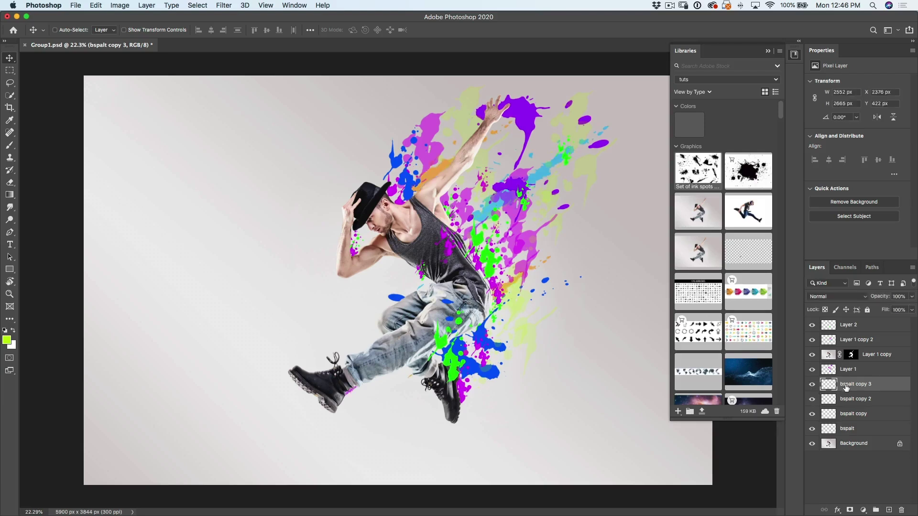
{"action": "left_click", "coordinate": [850, 424], "text": "shift"}
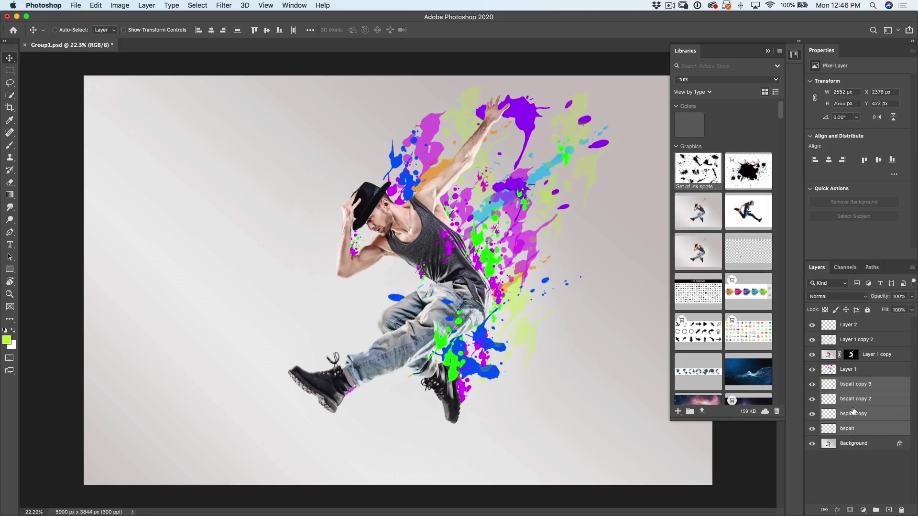
{"action": "key", "text": "super+e"}
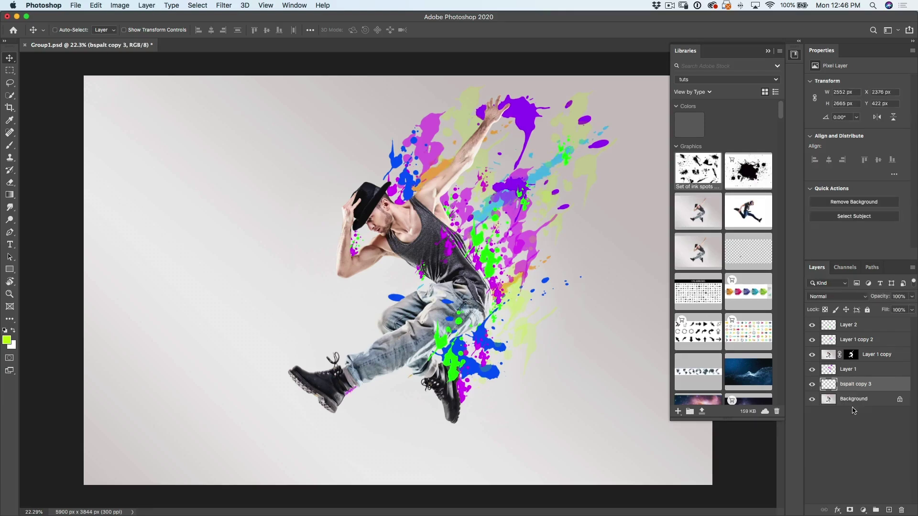
{"action": "left_click", "coordinate": [812, 386]}
{"action": "left_click", "coordinate": [813, 385]}
Open the Gradients panel from the Window menu, float it free of the dock, and enlarge it.
{"action": "left_click", "coordinate": [296, 5]}
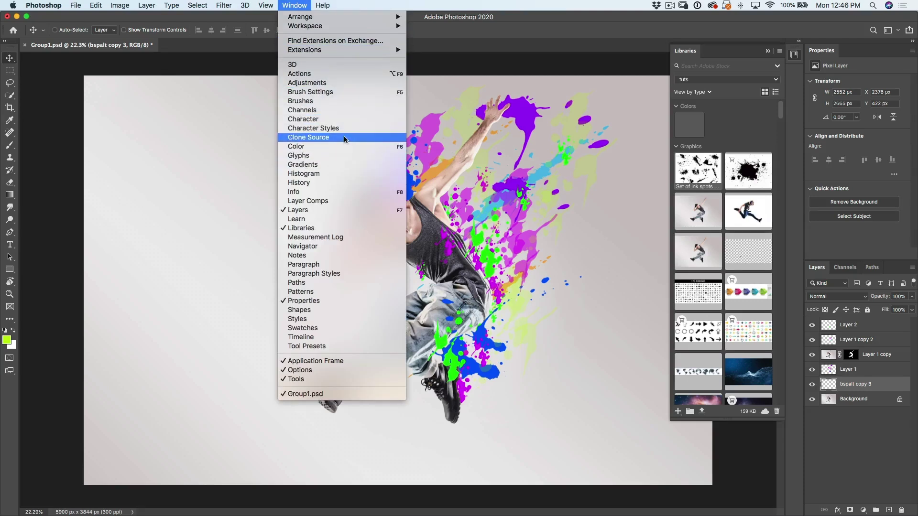
{"action": "left_click", "coordinate": [340, 165]}
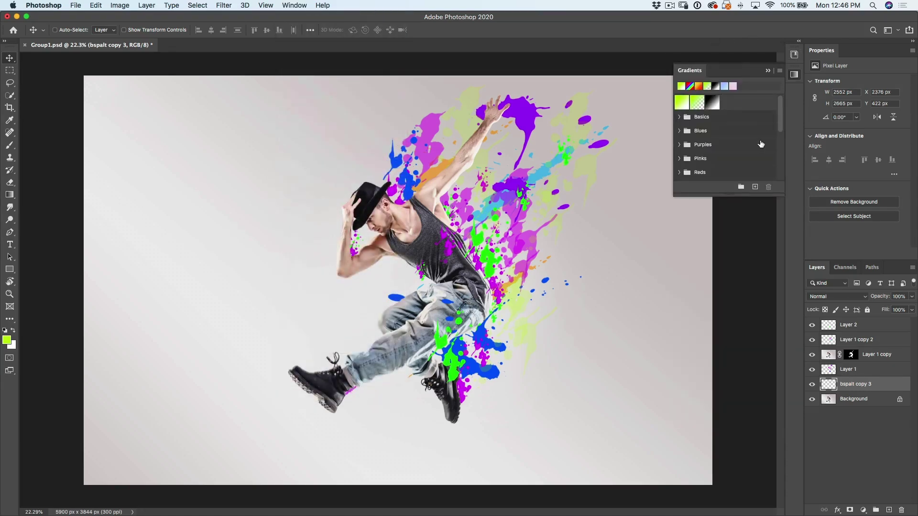
{"action": "left_click_drag", "start_coordinate": [772, 73], "coordinate": [729, 53]}
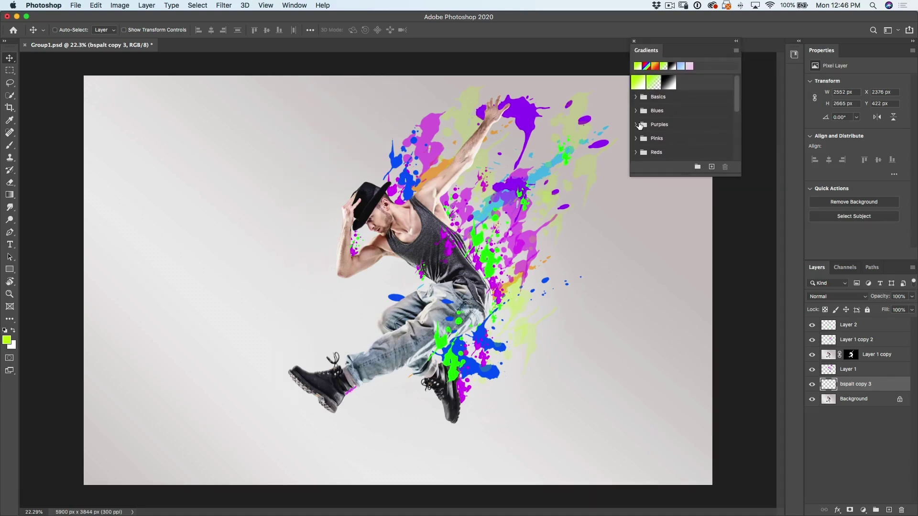
{"action": "left_click_drag", "start_coordinate": [737, 176], "coordinate": [737, 313]}
Expand the Iridescent, Oranges, Blues and Purples folders, then all folders at once, and make the panel taller.
{"action": "left_click", "coordinate": [637, 222]}
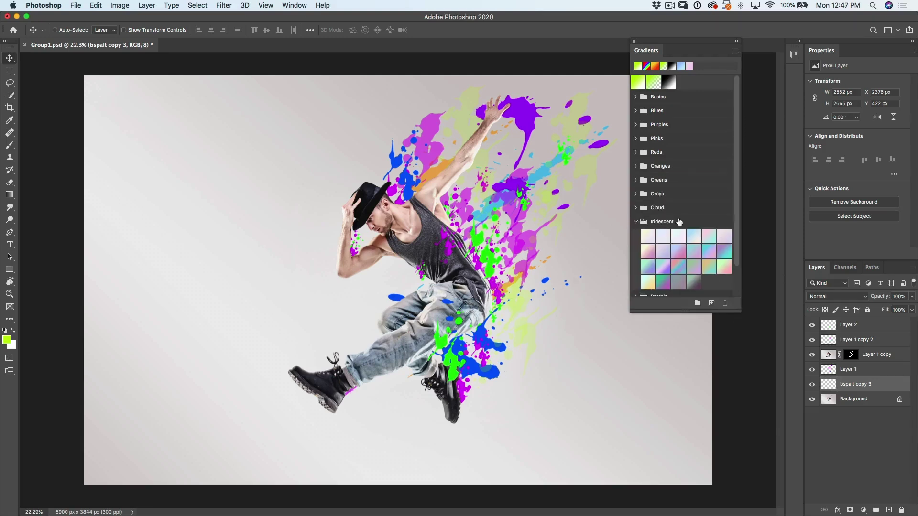
{"action": "left_click", "coordinate": [637, 167]}
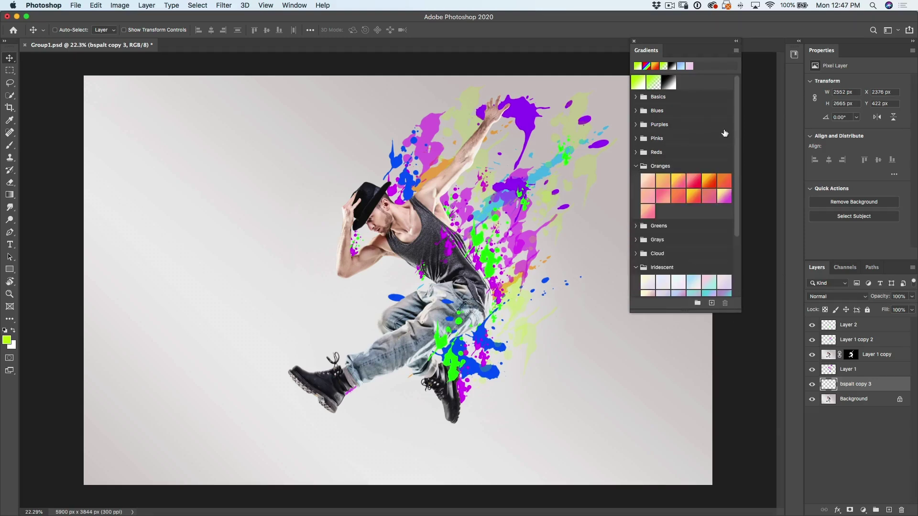
{"action": "left_click", "coordinate": [636, 111]}
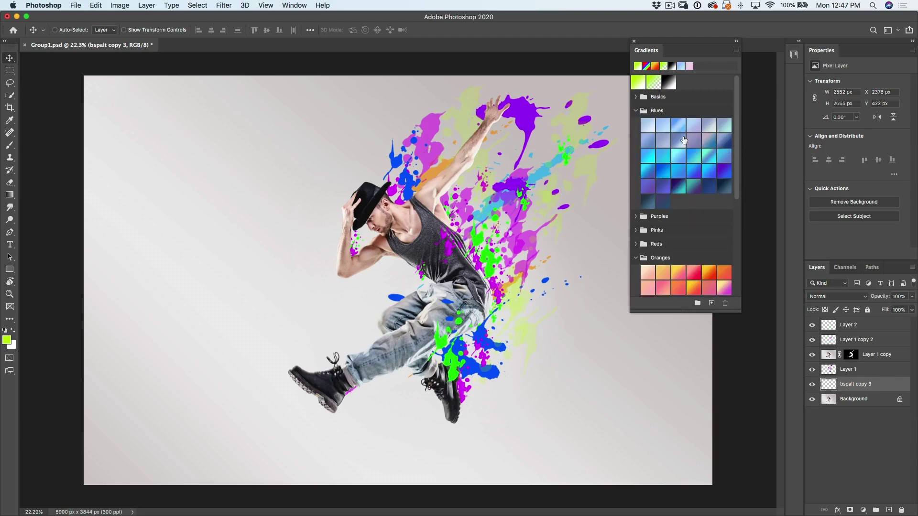
{"action": "scroll", "coordinate": [655, 200], "scroll_direction": "down", "scroll_amount": 2}
{"action": "left_click", "coordinate": [636, 185]}
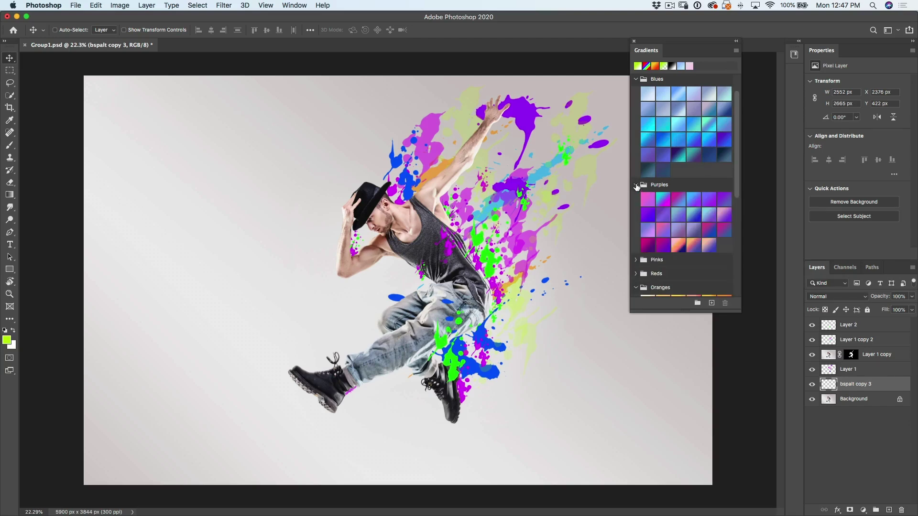
{"action": "left_click", "coordinate": [636, 185], "text": "ctrl"}
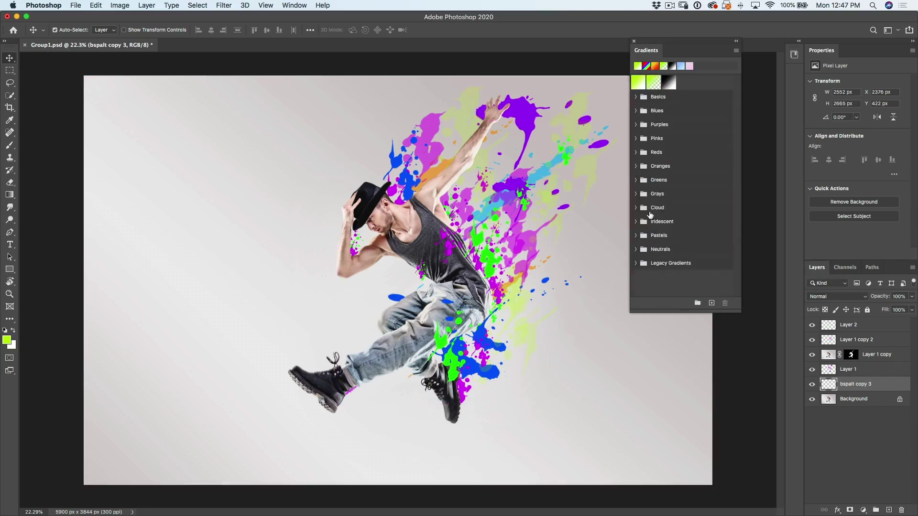
{"action": "left_click", "coordinate": [635, 111], "text": "ctrl"}
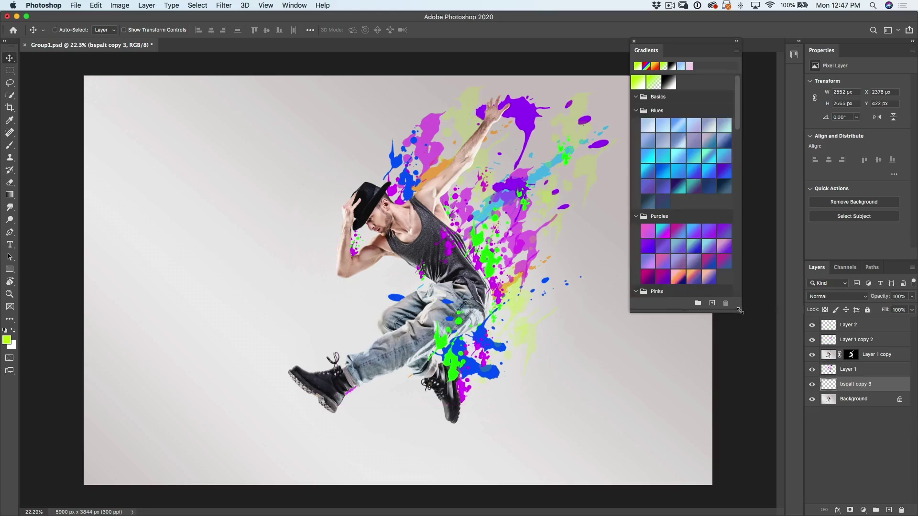
{"action": "left_click_drag", "start_coordinate": [738, 312], "coordinate": [759, 474]}
{"action": "scroll", "coordinate": [755, 300], "scroll_direction": "down", "scroll_amount": 5}
{"action": "scroll", "coordinate": [753, 301], "scroll_direction": "down", "scroll_amount": 5}
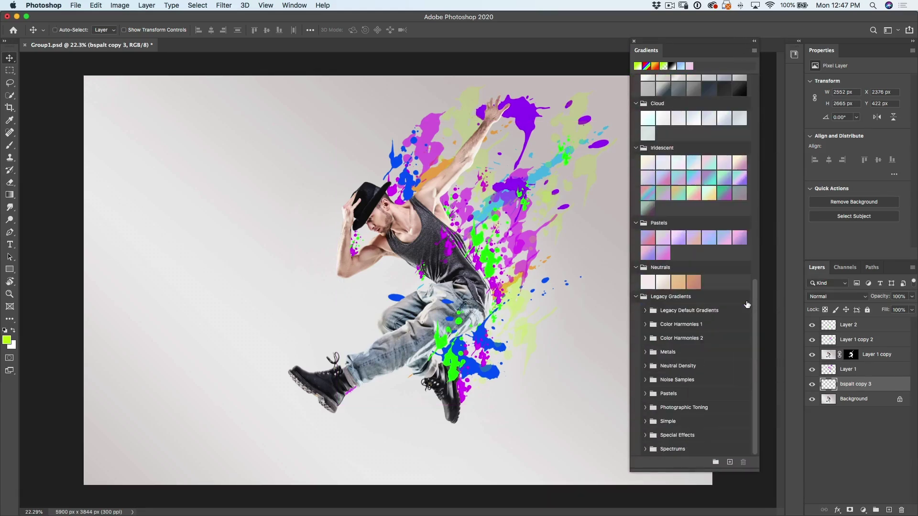
{"action": "scroll", "coordinate": [747, 304], "scroll_direction": "up", "scroll_amount": 15}
{"action": "scroll", "coordinate": [748, 304], "scroll_direction": "down", "scroll_amount": 8}
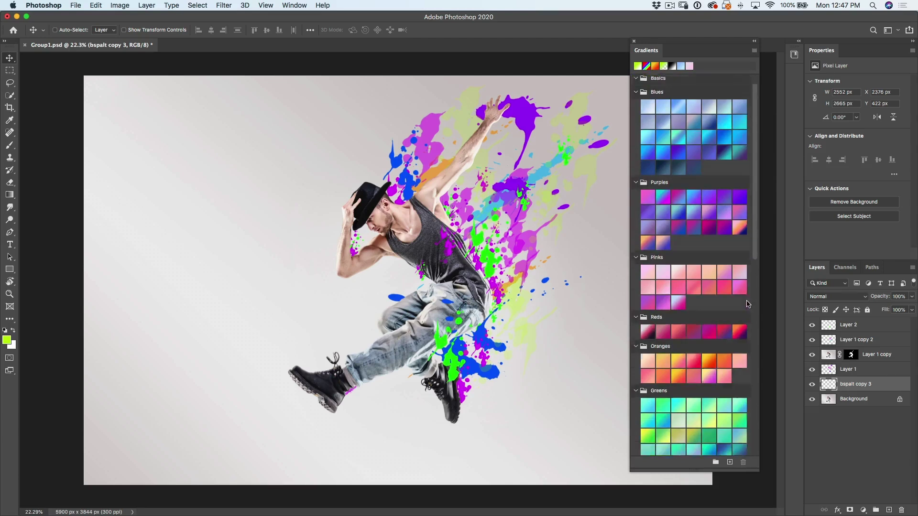
Add two Iridescent gradient fills, clipping one to bspalt copy 3 and one to Layer 1's splatters.
{"action": "left_click_drag", "start_coordinate": [720, 384], "coordinate": [512, 235]}
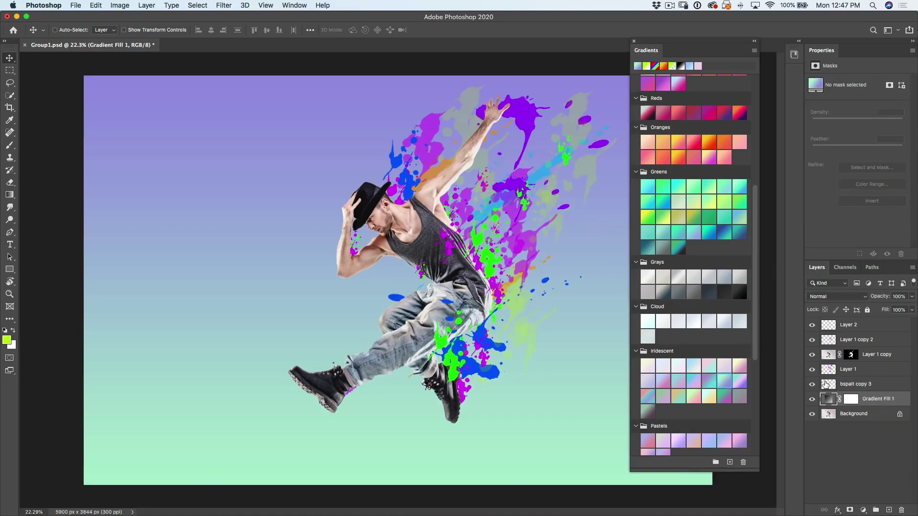
{"action": "left_click_drag", "start_coordinate": [832, 398], "coordinate": [832, 379]}
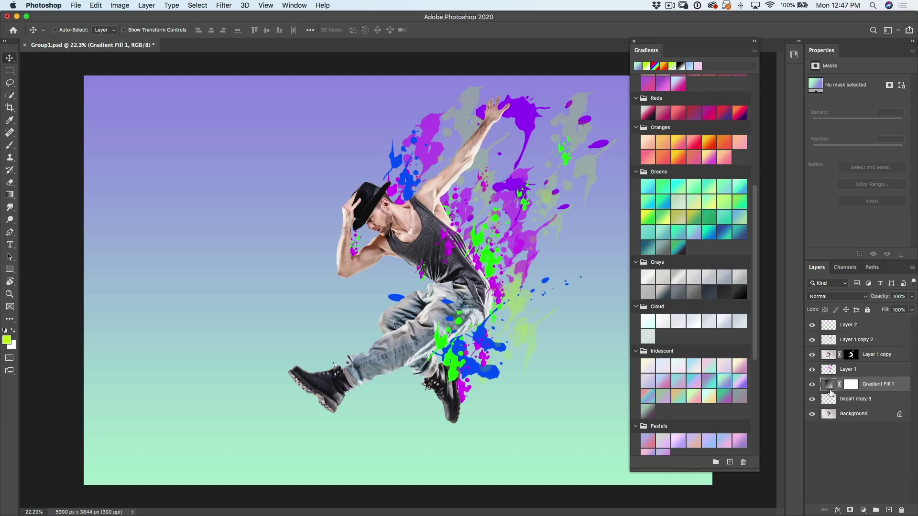
{"action": "key", "text": "super+alt+g"}
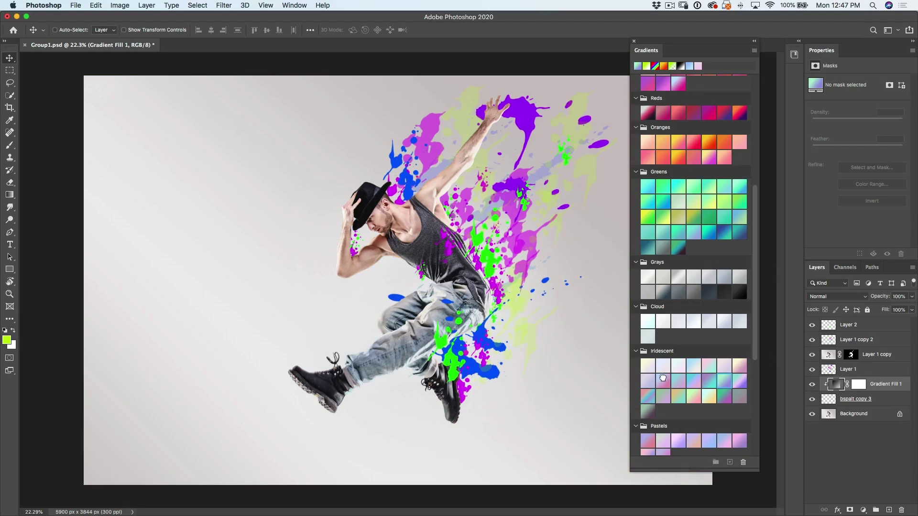
{"action": "left_click_drag", "start_coordinate": [663, 378], "coordinate": [581, 316]}
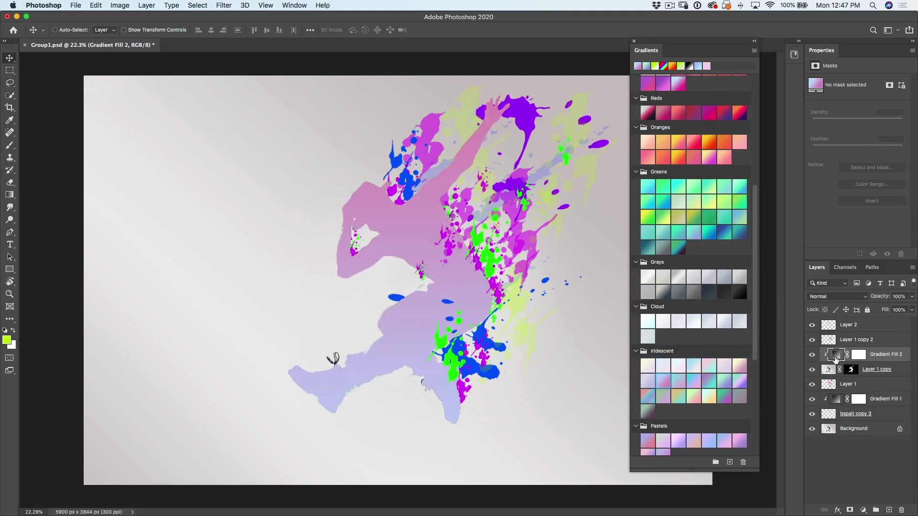
{"action": "left_click_drag", "start_coordinate": [878, 357], "coordinate": [878, 375]}
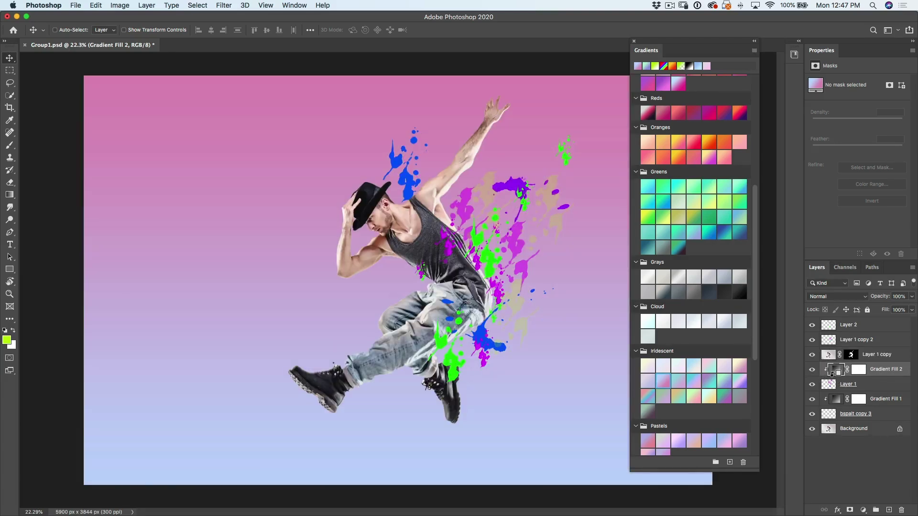
{"action": "left_click", "coordinate": [837, 377], "text": "alt"}
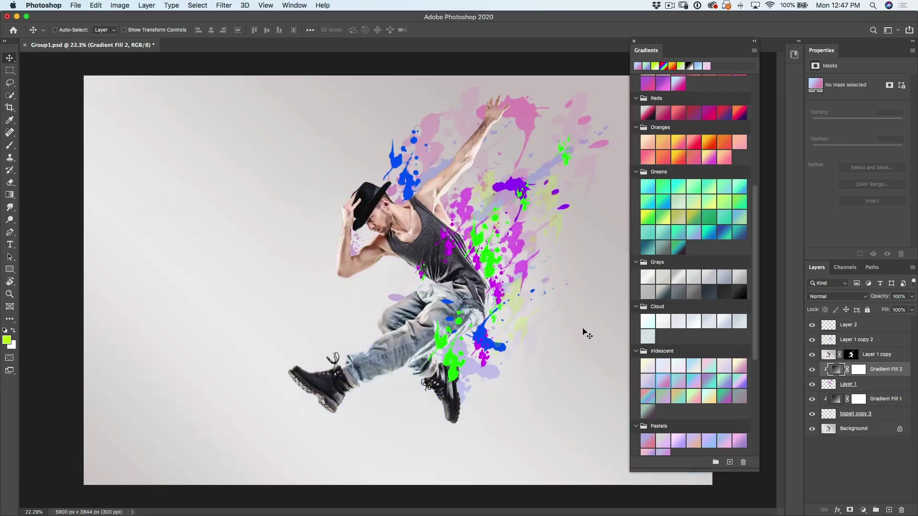
Add an Oranges gradient fill over the Layer 2 splatters and toggle its visibility to compare.
{"action": "left_click_drag", "start_coordinate": [671, 138], "coordinate": [489, 256]}
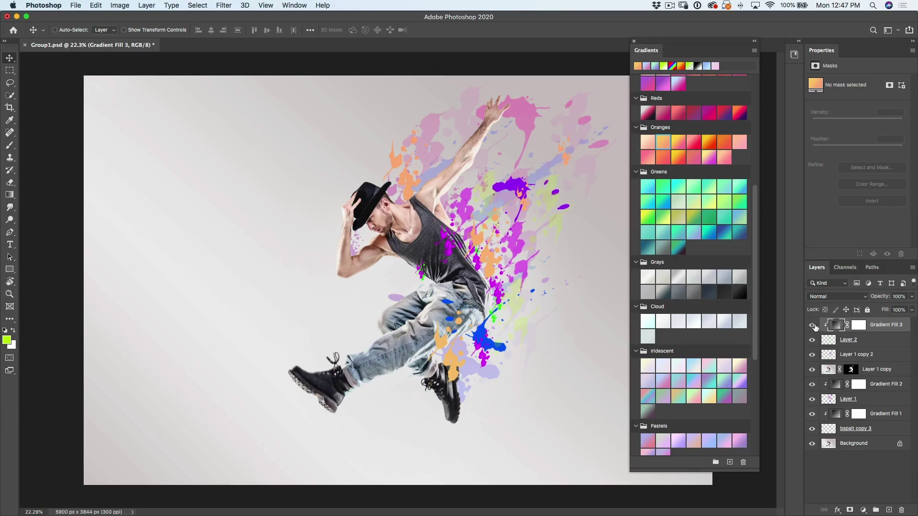
{"action": "left_click", "coordinate": [815, 326]}
{"action": "left_click", "coordinate": [815, 327]}
Open Gradient Fill 3's settings and set its scale to 45%.
{"action": "double_click", "coordinate": [835, 325]}
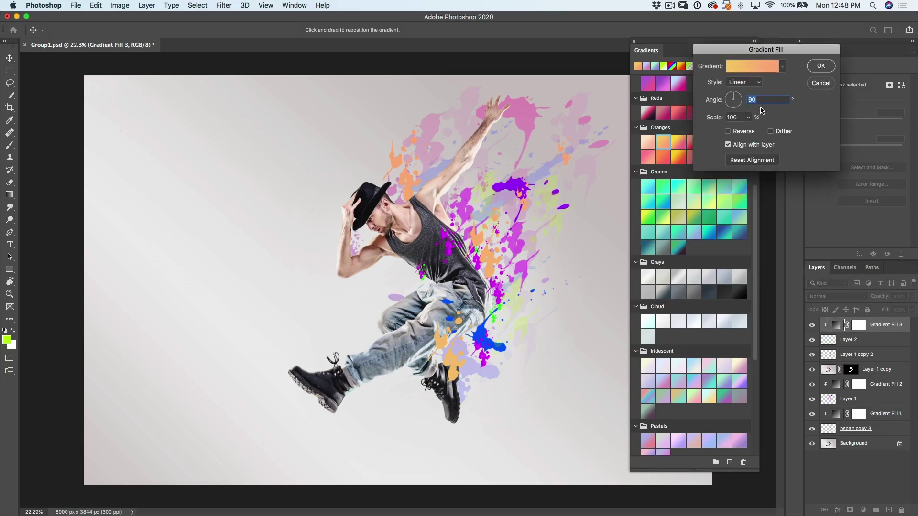
{"action": "left_click", "coordinate": [749, 118]}
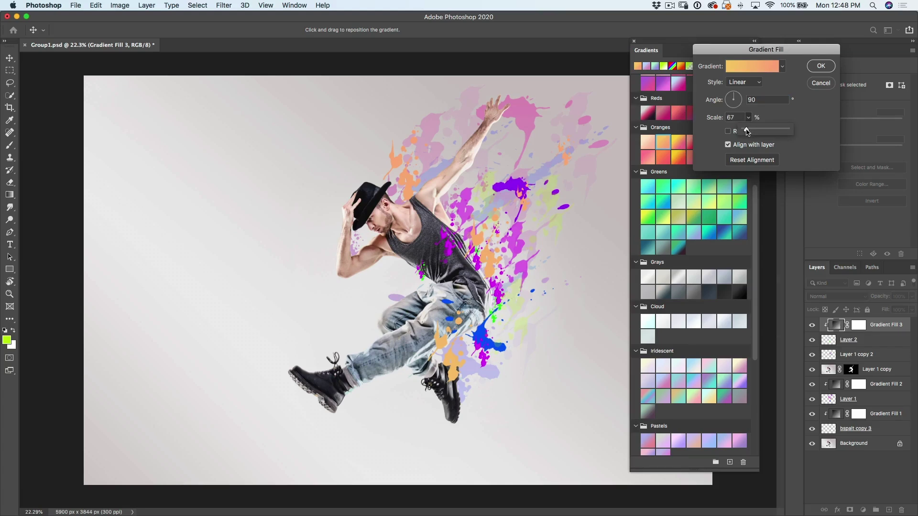
{"action": "mouse_move", "coordinate": [747, 131]}
{"action": "left_mouse_down"}
{"action": "mouse_move", "coordinate": [762, 128]}
{"action": "mouse_move", "coordinate": [746, 128]}
{"action": "left_mouse_up"}
{"action": "left_click_drag", "start_coordinate": [748, 132], "coordinate": [772, 129]}
{"action": "left_click_drag", "start_coordinate": [772, 130], "coordinate": [747, 132]}
{"action": "left_click", "coordinate": [719, 84]}
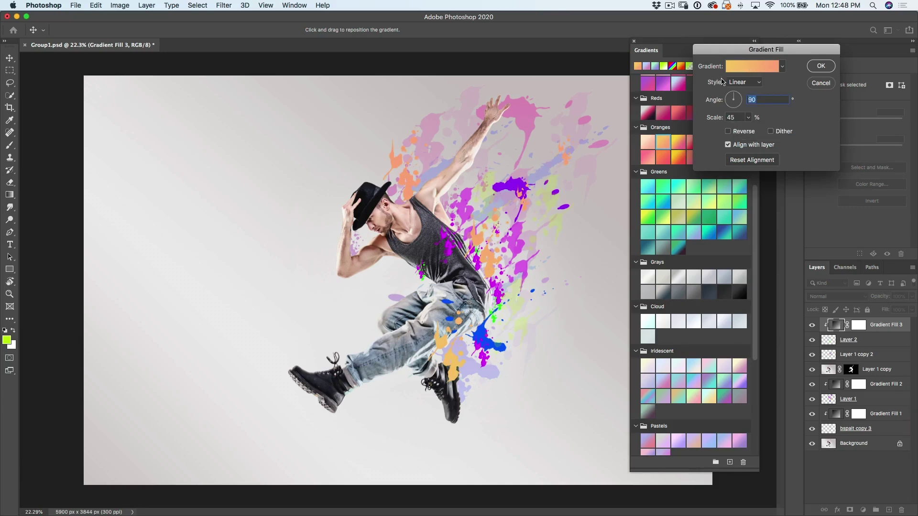
Choose a deep magenta-purple preset from the Purples set and confirm the gradient fill.
{"action": "left_click", "coordinate": [767, 65]}
{"action": "left_click", "coordinate": [704, 128]}
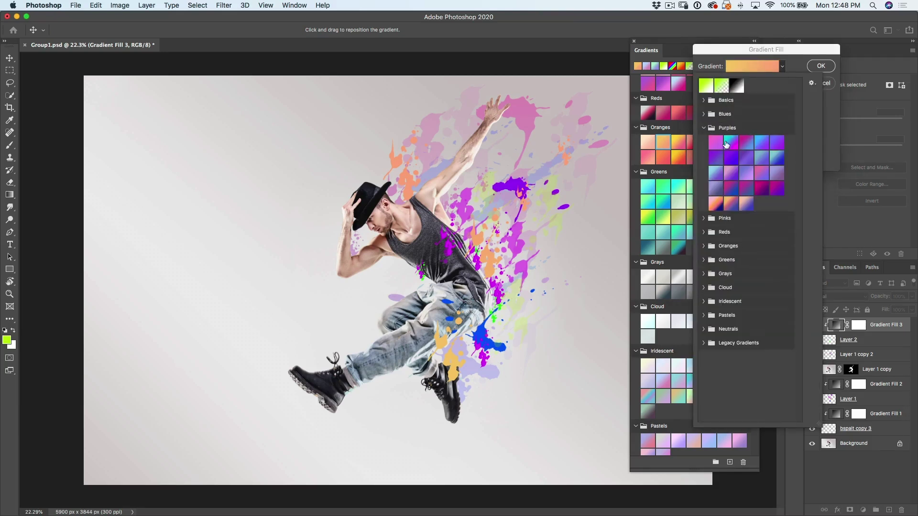
{"action": "left_click", "coordinate": [715, 142]}
{"action": "left_click", "coordinate": [749, 142]}
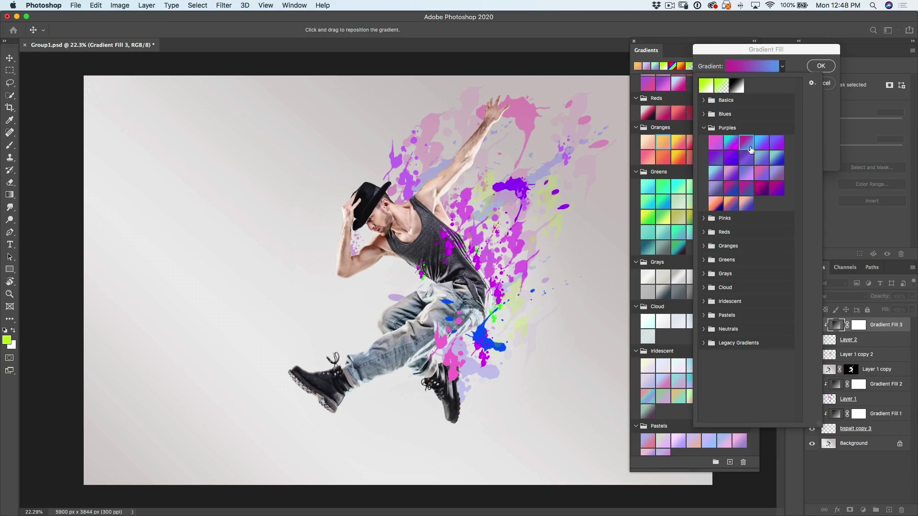
{"action": "left_click", "coordinate": [746, 173]}
{"action": "left_click", "coordinate": [760, 188]}
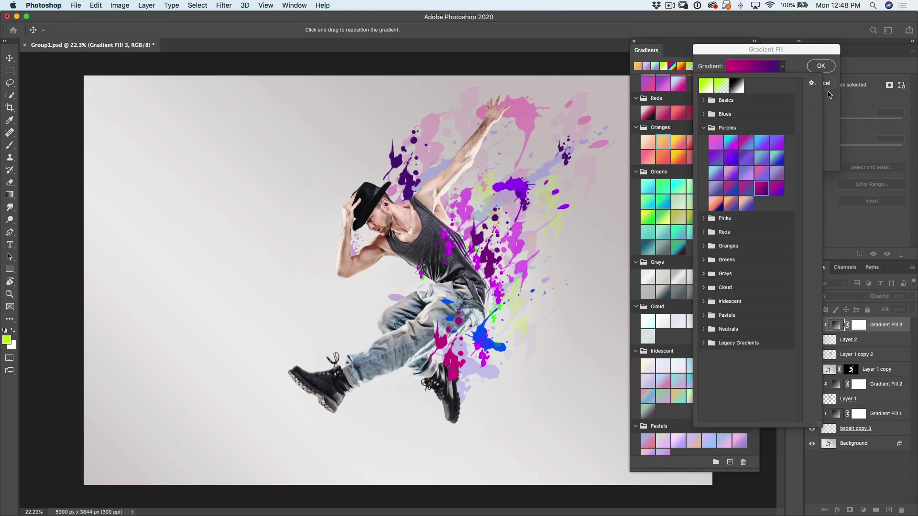
{"action": "left_click", "coordinate": [805, 66]}
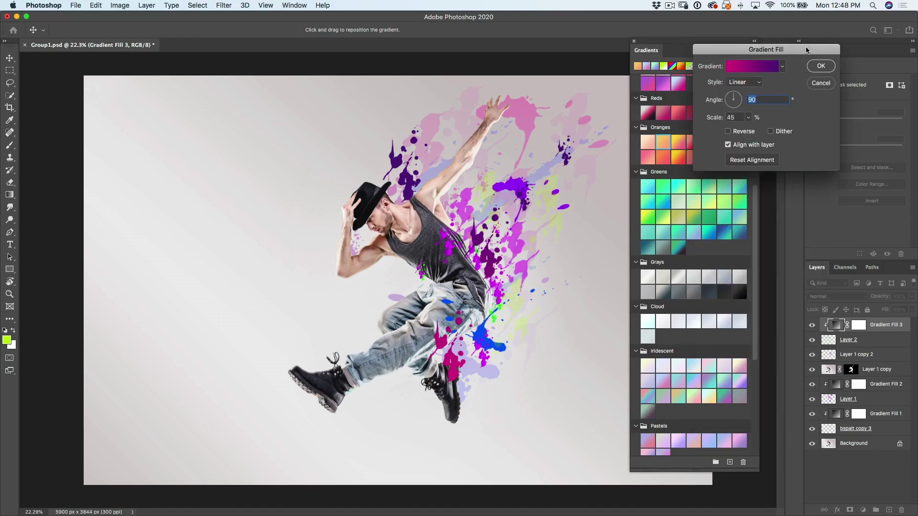
{"action": "left_click", "coordinate": [820, 66]}
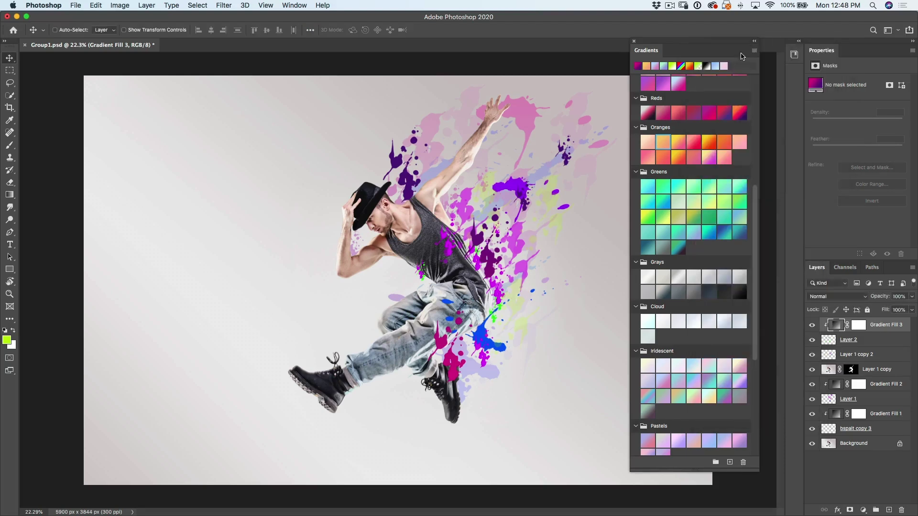
Add a Levels layer above Background with midtone 0.27 to darken the backdrop, then reopen the gradient presets.
{"action": "left_click", "coordinate": [754, 42]}
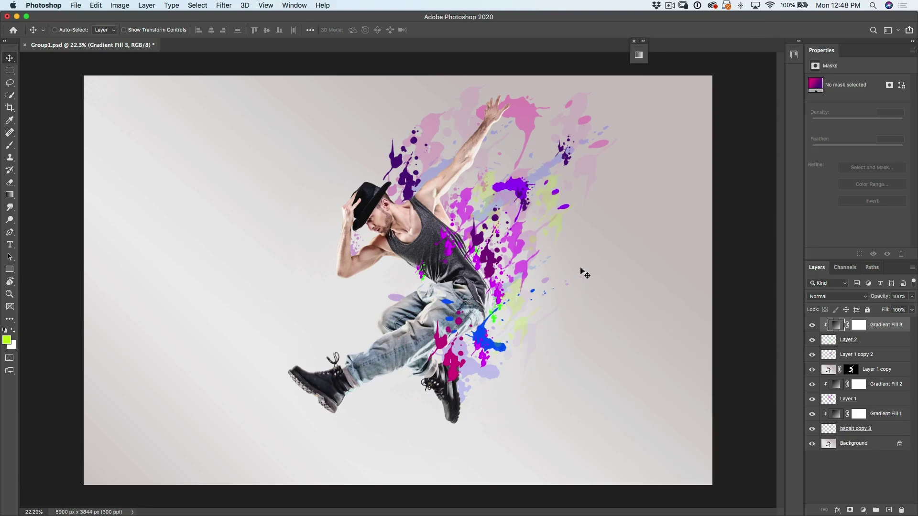
{"action": "left_click", "coordinate": [856, 444]}
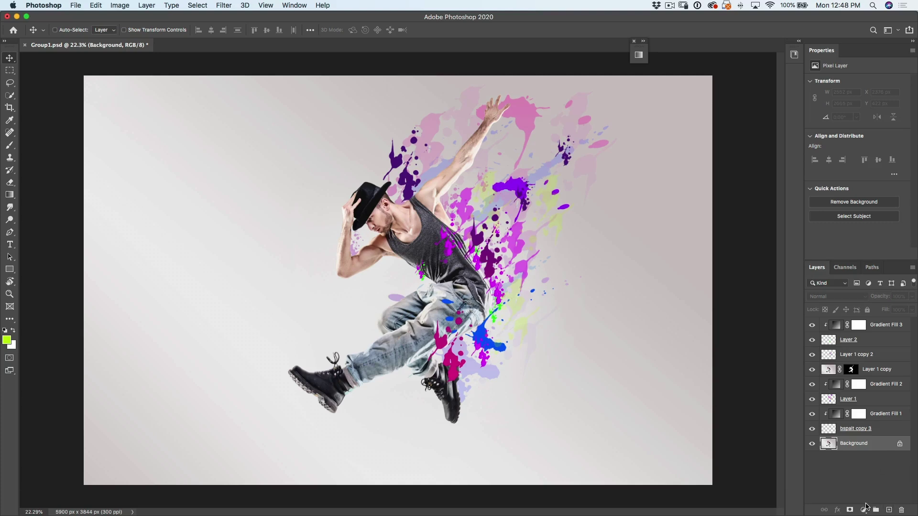
{"action": "left_click", "coordinate": [864, 509]}
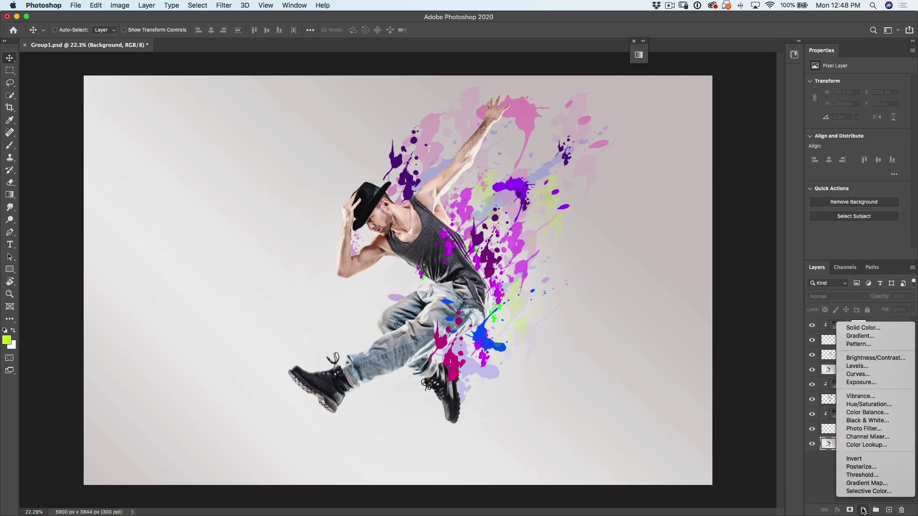
{"action": "left_click", "coordinate": [875, 367]}
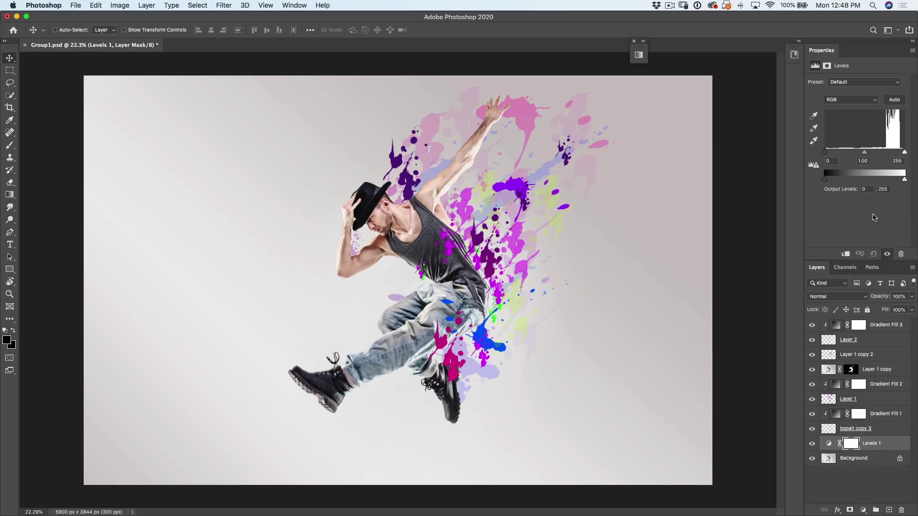
{"action": "mouse_move", "coordinate": [829, 154]}
{"action": "left_mouse_down"}
{"action": "mouse_move", "coordinate": [907, 135]}
{"action": "mouse_move", "coordinate": [888, 154]}
{"action": "mouse_move", "coordinate": [846, 155]}
{"action": "mouse_move", "coordinate": [895, 153]}
{"action": "mouse_move", "coordinate": [806, 151]}
{"action": "left_mouse_up"}
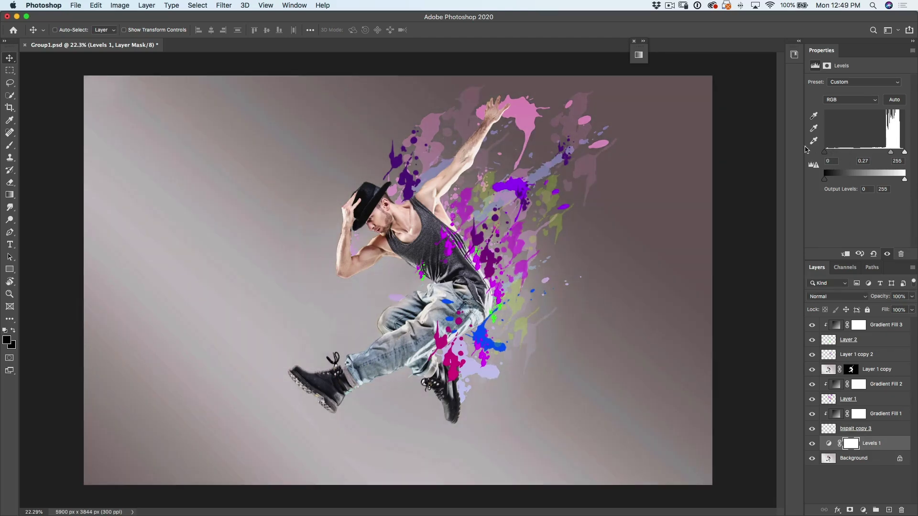
{"action": "left_click", "coordinate": [640, 55]}
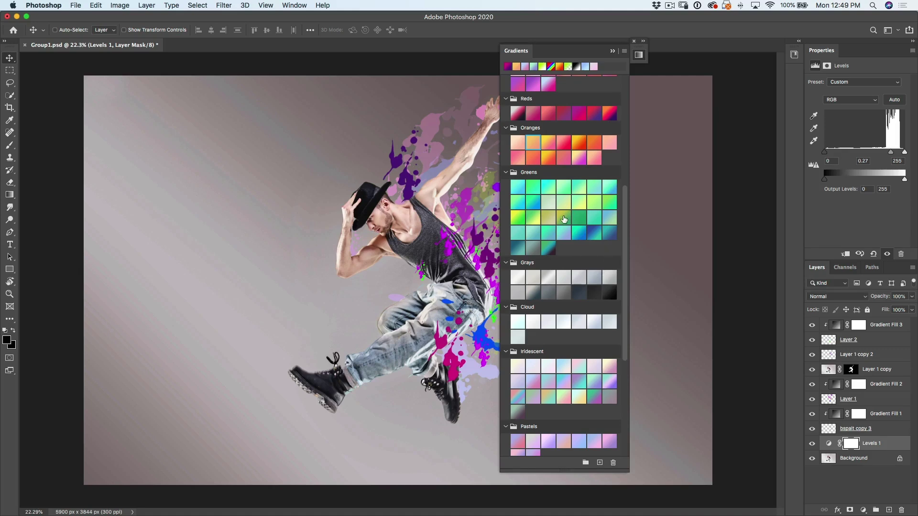
Drag a green gradient swatch onto the canvas to create a new Gradient Fill layer.
{"action": "left_click_drag", "start_coordinate": [564, 218], "coordinate": [235, 287]}
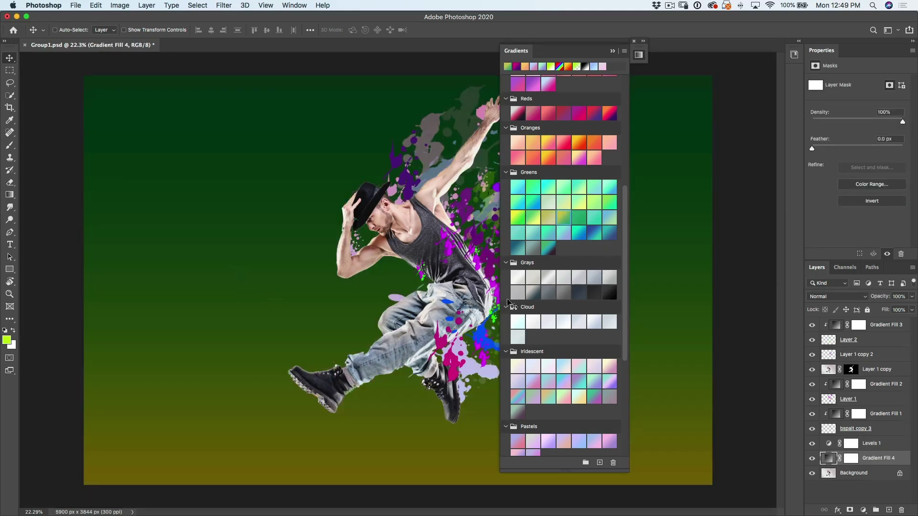
{"action": "mouse_move", "coordinate": [830, 454]}
{"action": "left_mouse_down"}
{"action": "mouse_move", "coordinate": [832, 332]}
{"action": "mouse_move", "coordinate": [833, 457]}
{"action": "left_mouse_up"}
{"action": "left_click_drag", "start_coordinate": [554, 53], "coordinate": [749, 44]}
{"action": "scroll", "coordinate": [756, 276], "scroll_direction": "down", "scroll_amount": 5}
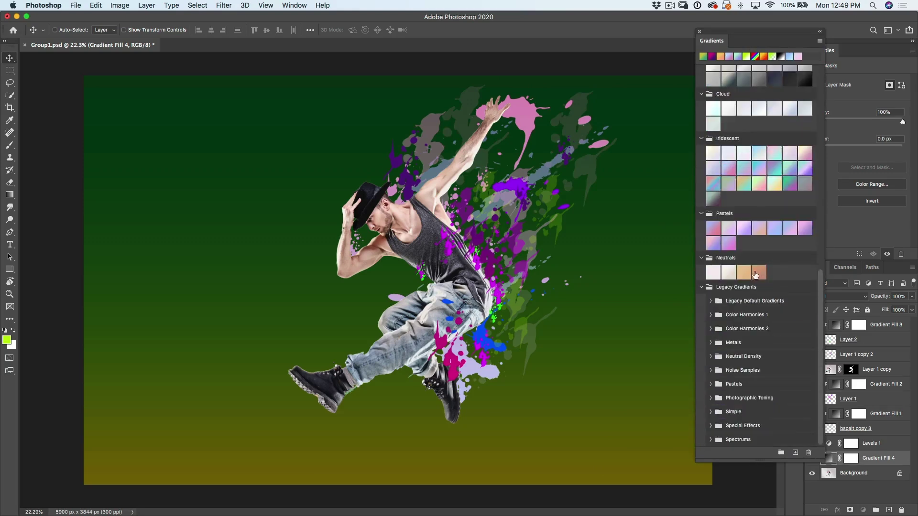
Compare the Iridescent gradient presets and keep the pink-blue one for the background.
{"action": "left_click", "coordinate": [713, 154]}
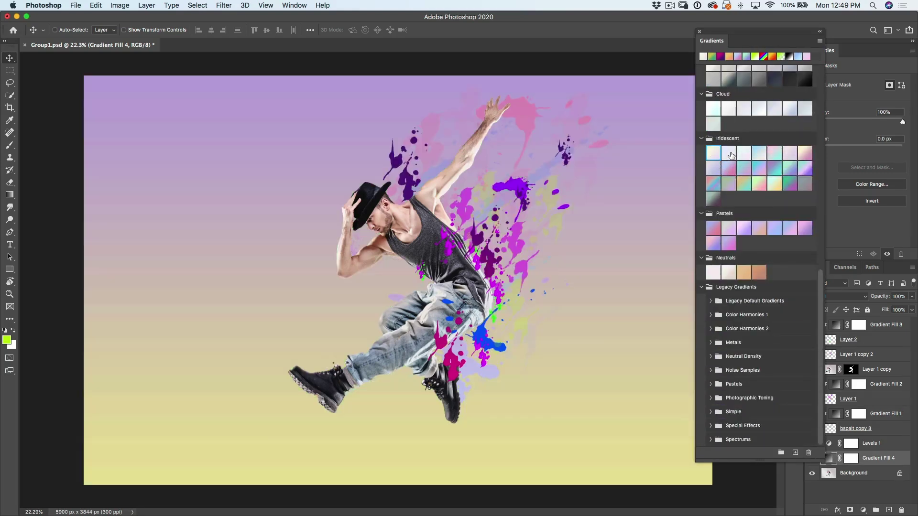
{"action": "left_click", "coordinate": [729, 154]}
{"action": "left_click", "coordinate": [745, 153]}
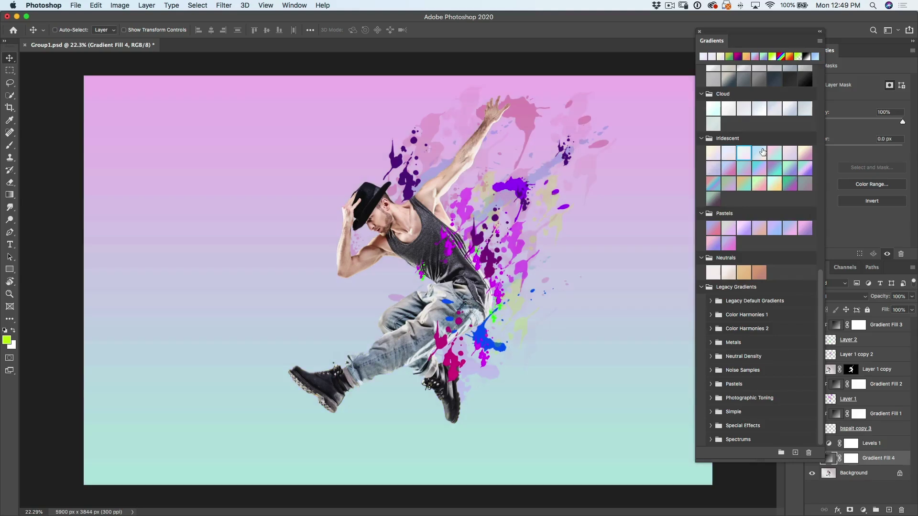
{"action": "left_click", "coordinate": [760, 153]}
{"action": "left_click", "coordinate": [746, 155]}
{"action": "left_click", "coordinate": [728, 154]}
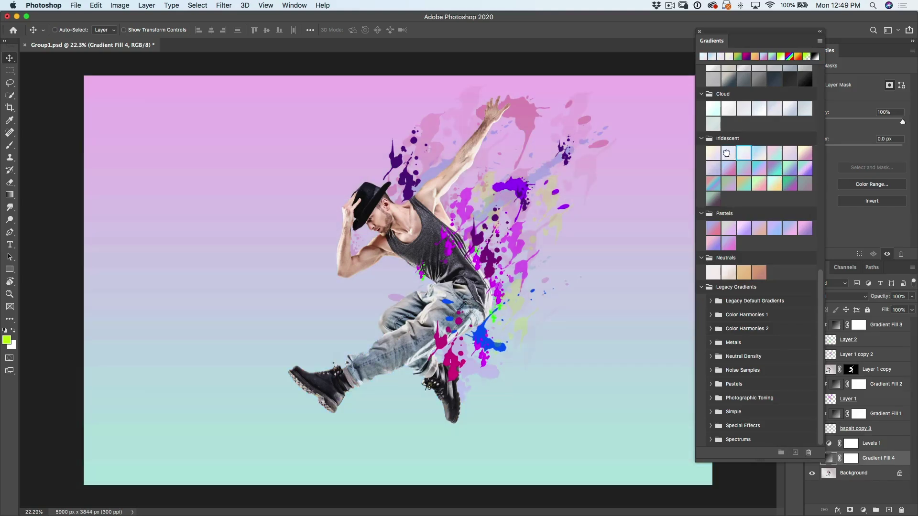
{"action": "left_click", "coordinate": [820, 33]}
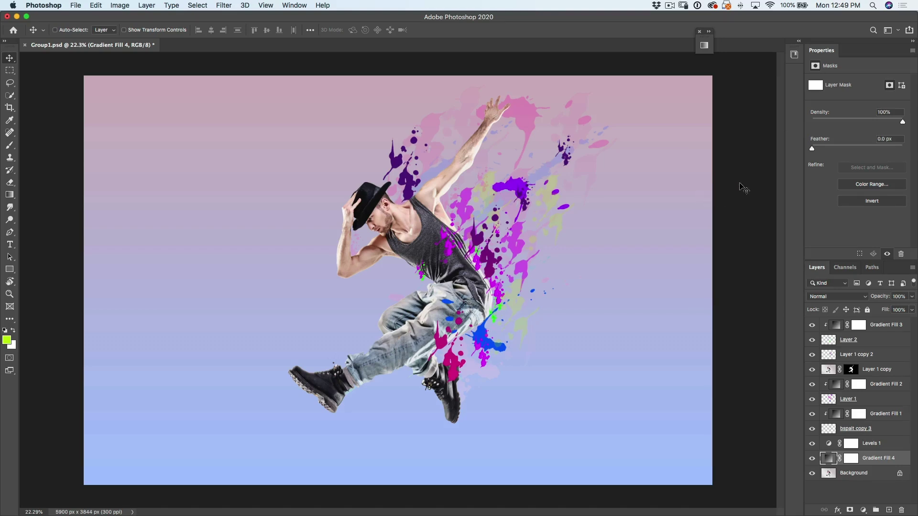
Check the bspalt copy 3 and Layer 1 copy 2 splatters, leaving the Layer 1 splatter hidden.
{"action": "left_click", "coordinate": [812, 429]}
{"action": "left_click", "coordinate": [812, 428]}
{"action": "left_click", "coordinate": [812, 399]}
{"action": "left_click", "coordinate": [812, 355]}
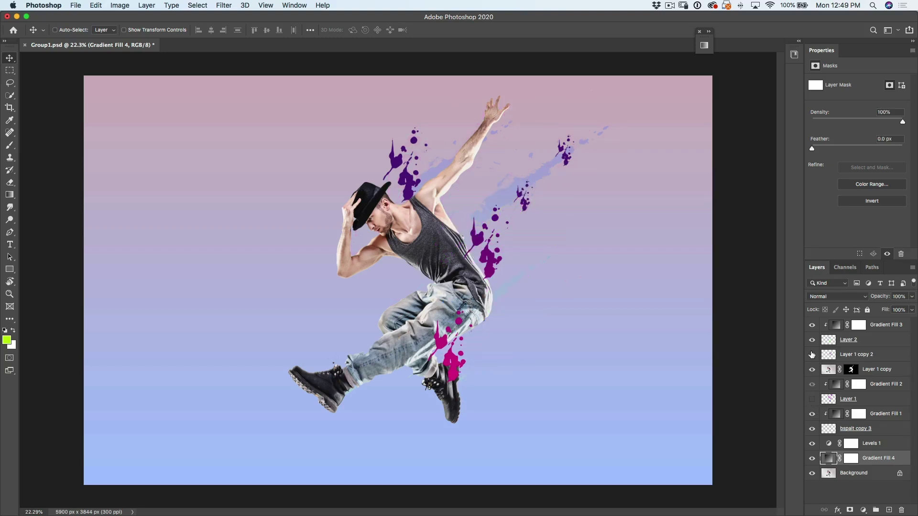
{"action": "left_click", "coordinate": [812, 355]}
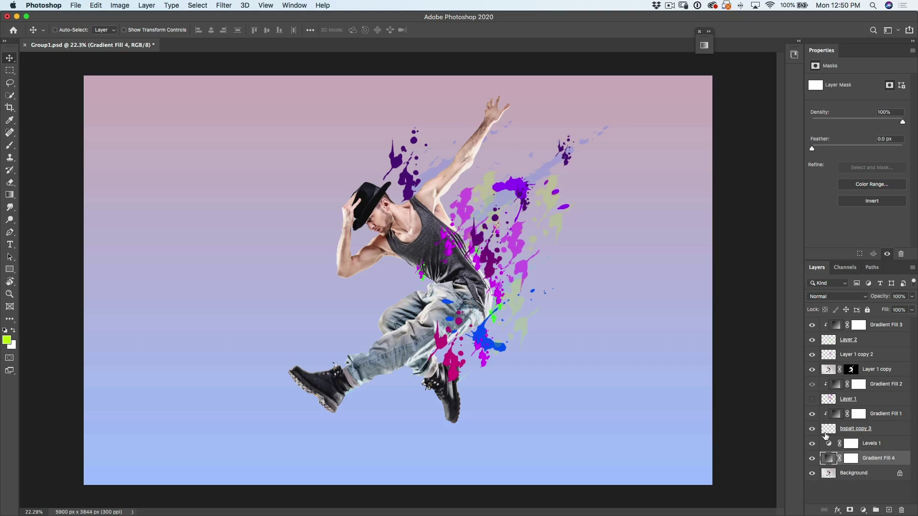
Check the cut-out dancer's visibility and select the Layer 1 copy layer.
{"action": "left_click", "coordinate": [812, 371]}
{"action": "left_click", "coordinate": [813, 370]}
{"action": "left_click", "coordinate": [829, 370]}
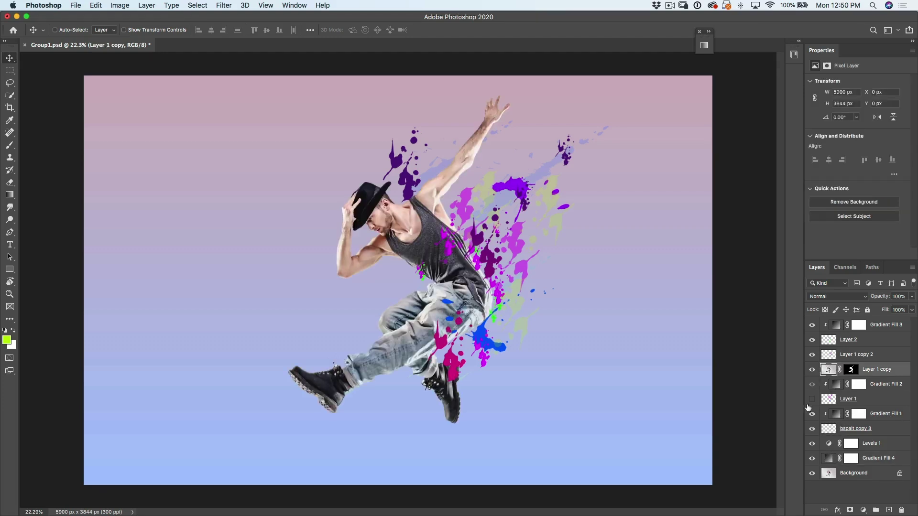
Add a Gradient Fill layer using the Legacy Default Spectrum rainbow gradient.
{"action": "left_click", "coordinate": [864, 510]}
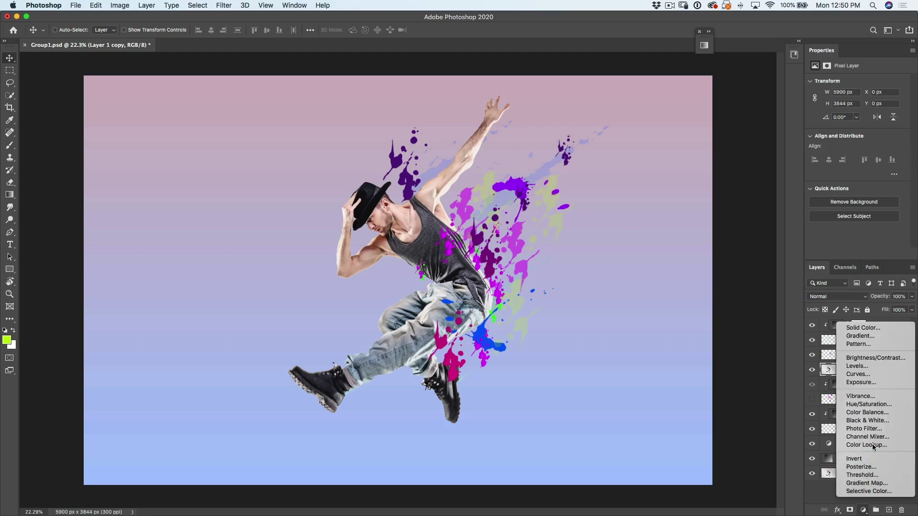
{"action": "left_click", "coordinate": [886, 337]}
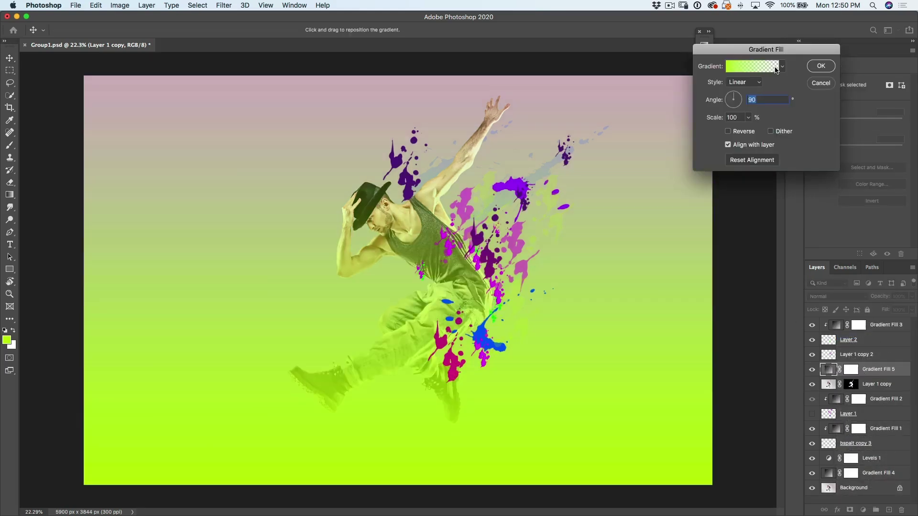
{"action": "left_click", "coordinate": [783, 66]}
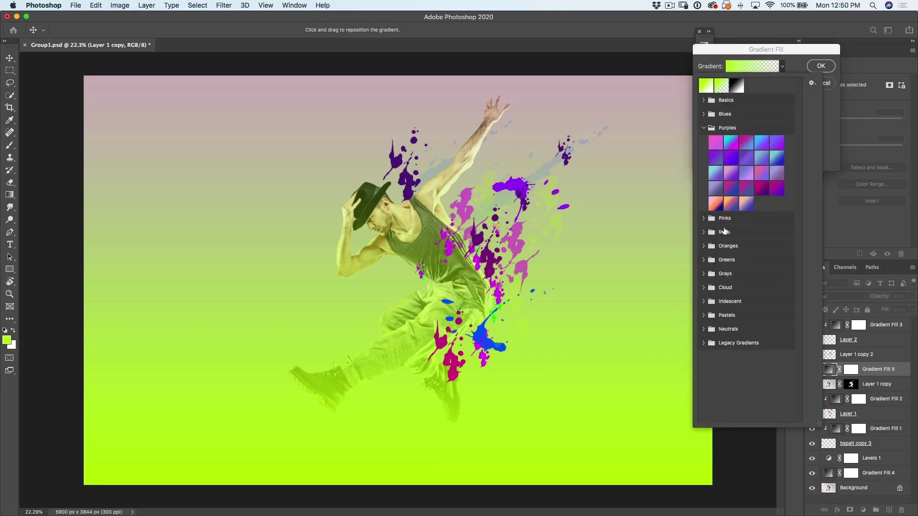
{"action": "left_click", "coordinate": [704, 344]}
{"action": "scroll", "coordinate": [722, 325], "scroll_direction": "down", "scroll_amount": 3}
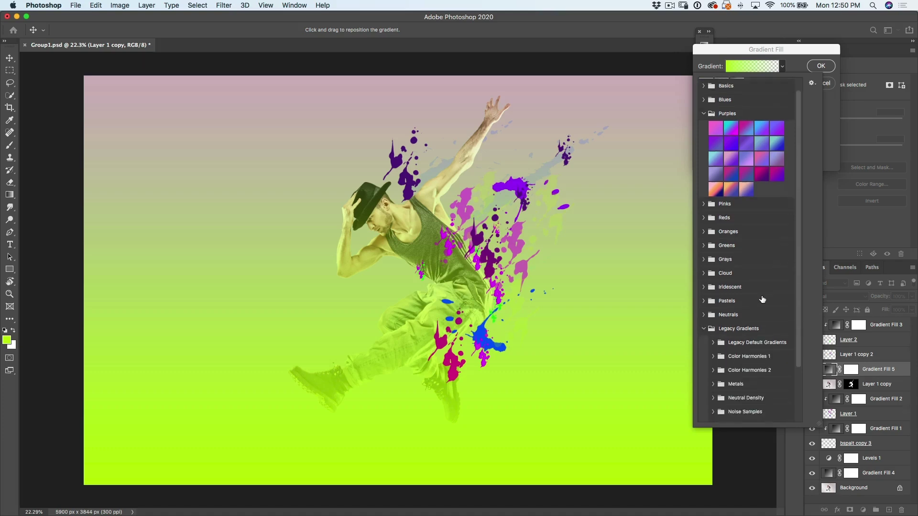
{"action": "left_click", "coordinate": [712, 312]}
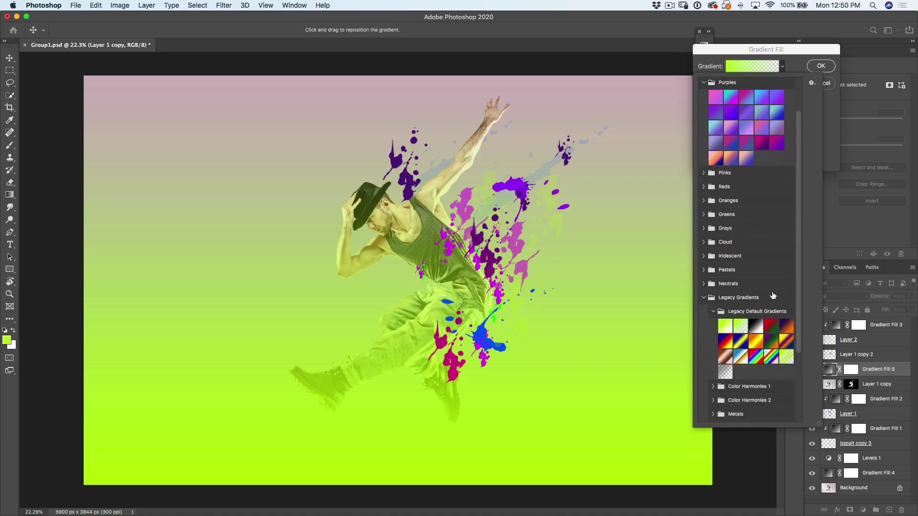
{"action": "left_click", "coordinate": [756, 356]}
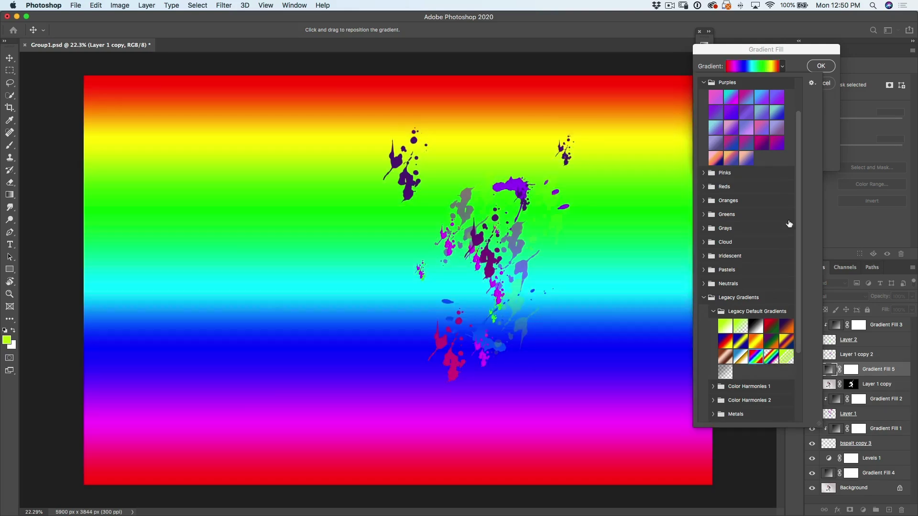
{"action": "left_click", "coordinate": [822, 67]}
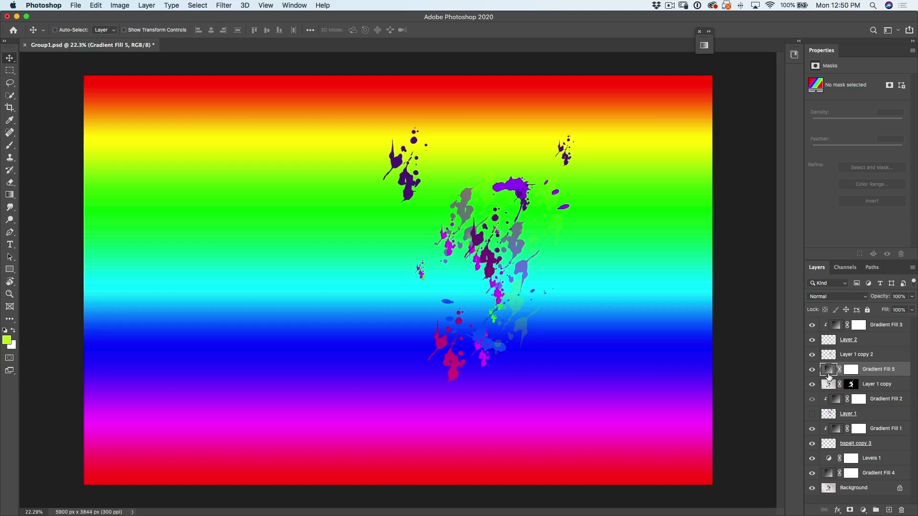
Clip the rainbow fill to the dancer in Color mode at 43% opacity and reopen its settings.
{"action": "left_click", "coordinate": [832, 376], "text": "alt"}
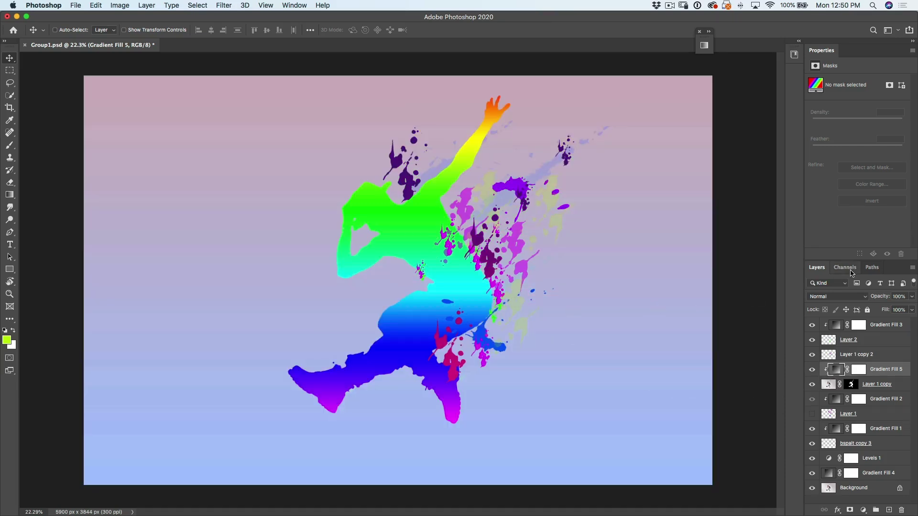
{"action": "left_click", "coordinate": [826, 297]}
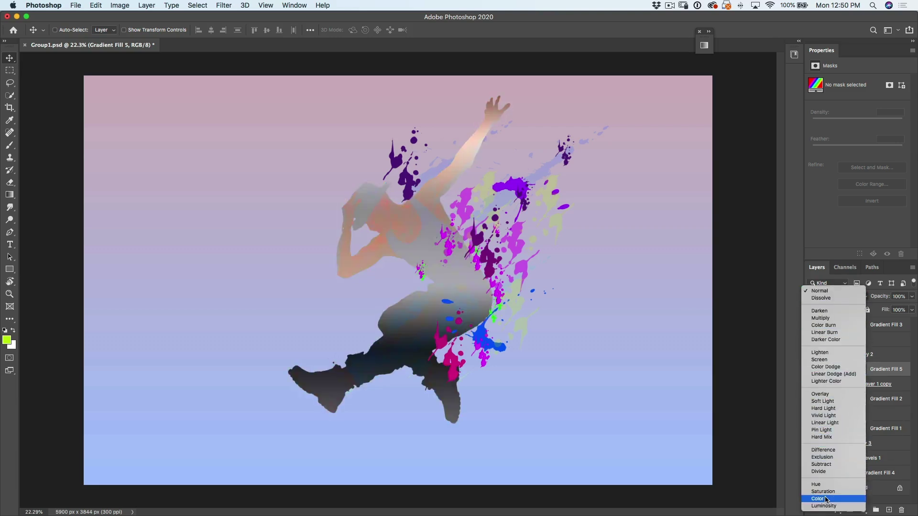
{"action": "left_click", "coordinate": [818, 383]}
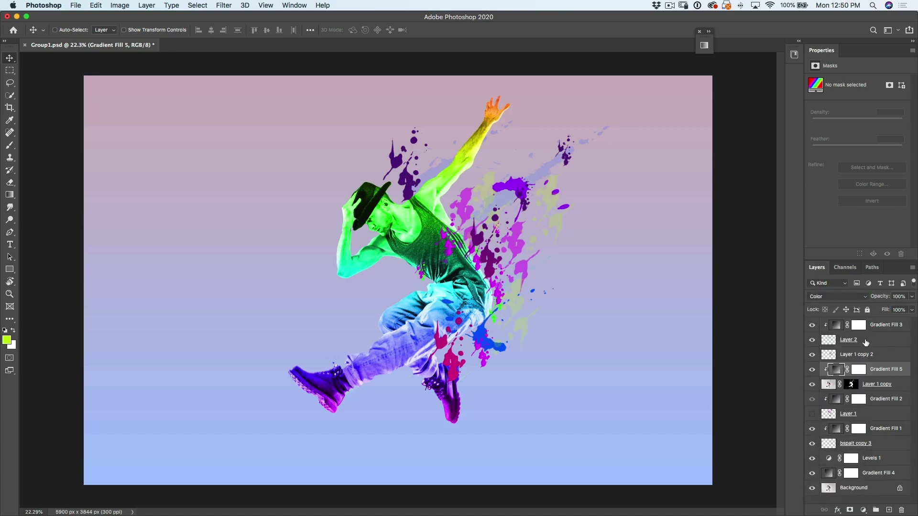
{"action": "left_click_drag", "start_coordinate": [883, 299], "coordinate": [856, 308]}
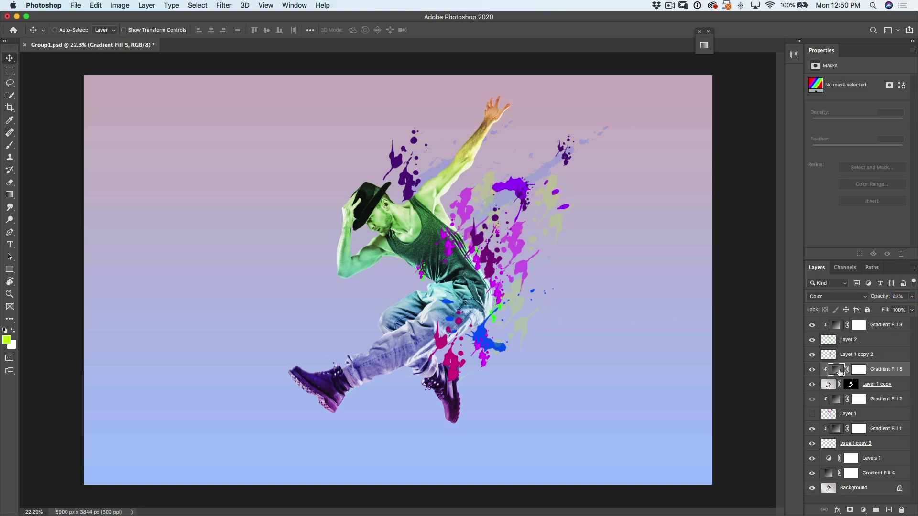
{"action": "double_click", "coordinate": [841, 371]}
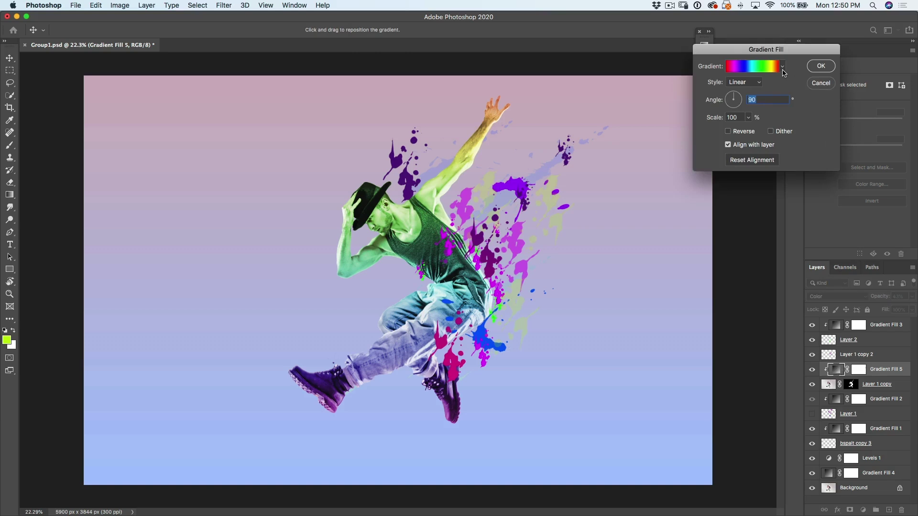
Scale the rainbow gradient to 286%, reposition it over the dancer, and confirm.
{"action": "left_click", "coordinate": [749, 118]}
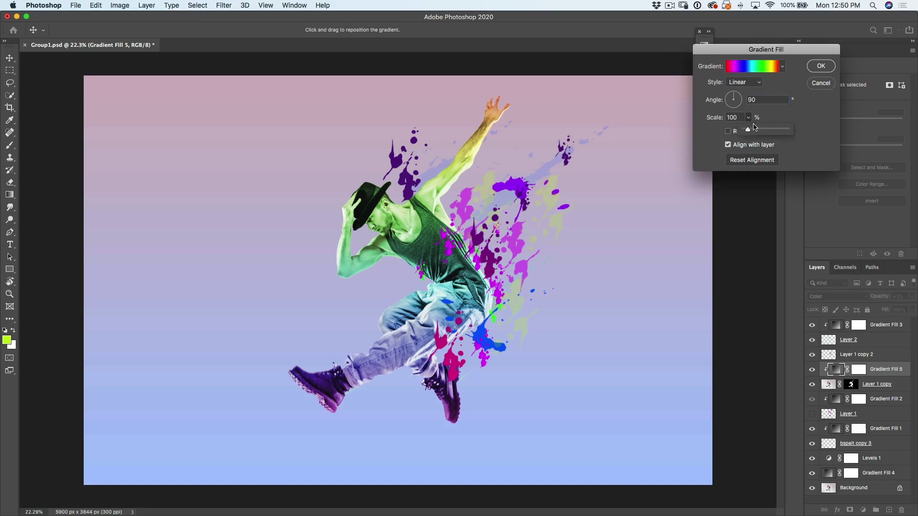
{"action": "left_click_drag", "start_coordinate": [753, 132], "coordinate": [756, 130]}
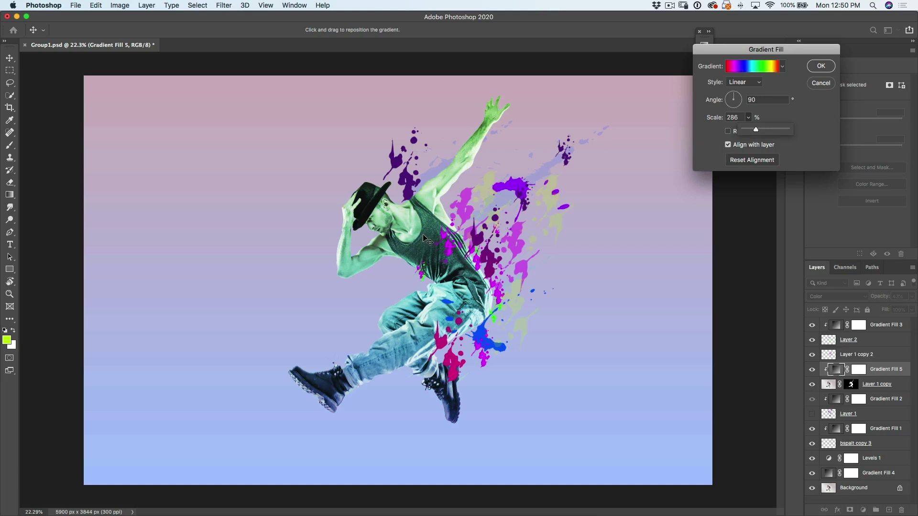
{"action": "left_click", "coordinate": [402, 237]}
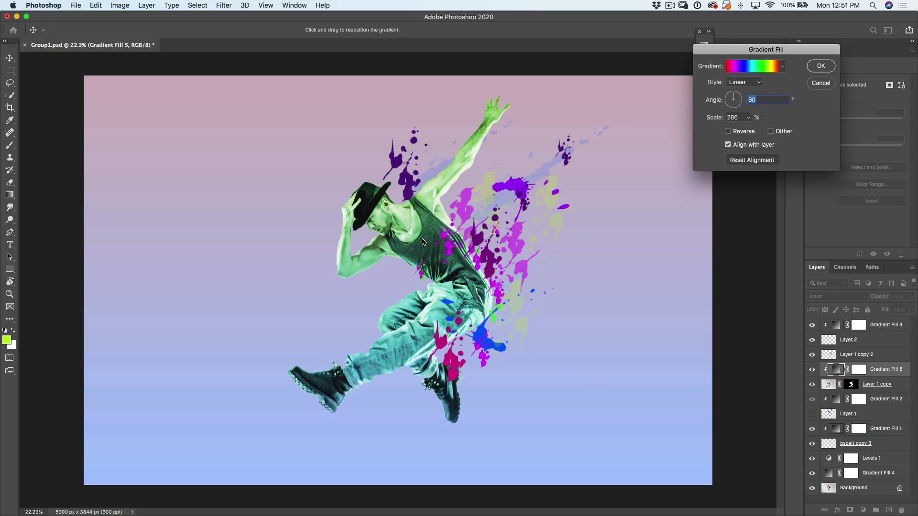
{"action": "left_click_drag", "start_coordinate": [423, 242], "coordinate": [263, 140]}
{"action": "left_click_drag", "start_coordinate": [222, 110], "coordinate": [402, 247]}
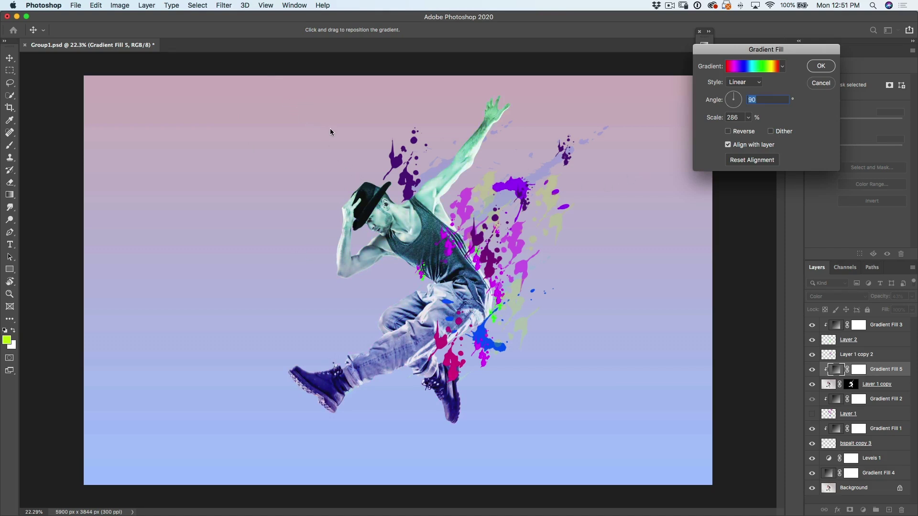
{"action": "left_click", "coordinate": [821, 67]}
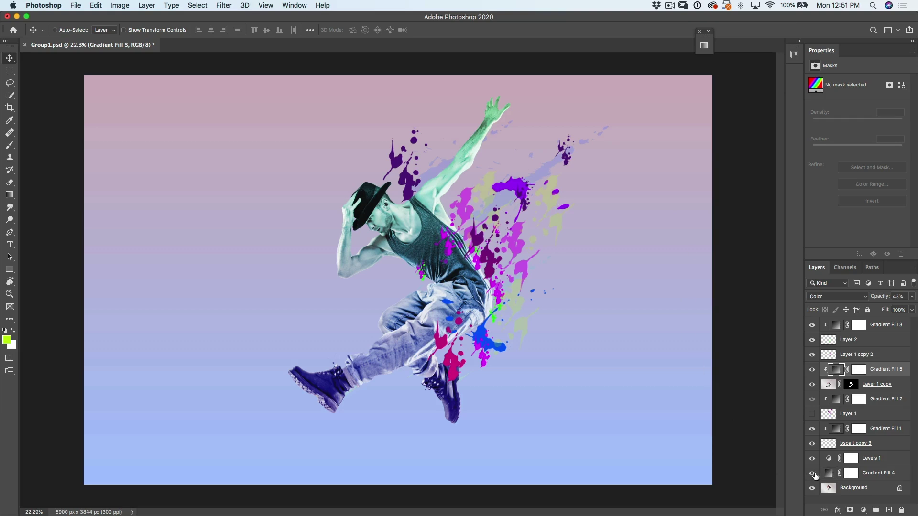
Turn off Levels 1 while comparing with Gradient Fill 4, leaving the pastel gradient visible.
{"action": "left_click", "coordinate": [812, 473]}
{"action": "left_click", "coordinate": [812, 459]}
{"action": "left_click", "coordinate": [812, 473]}
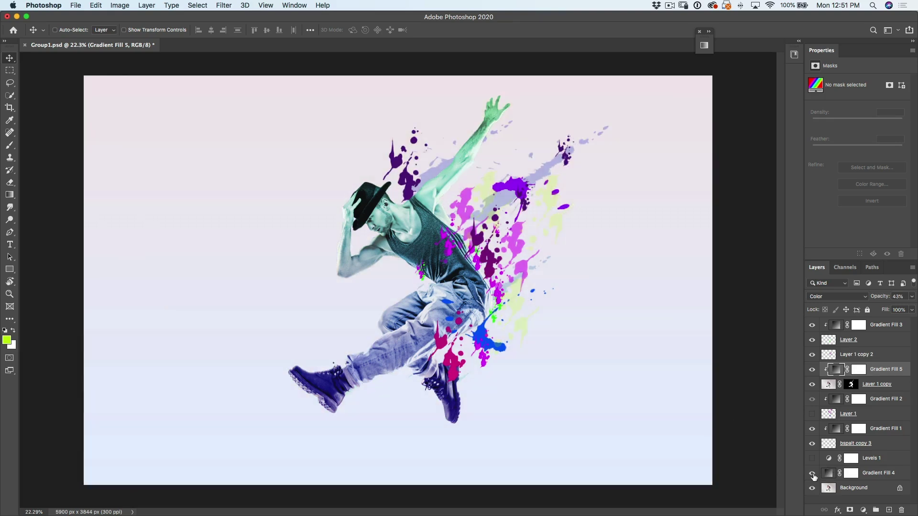
{"action": "left_click", "coordinate": [813, 475]}
{"action": "left_click", "coordinate": [814, 475]}
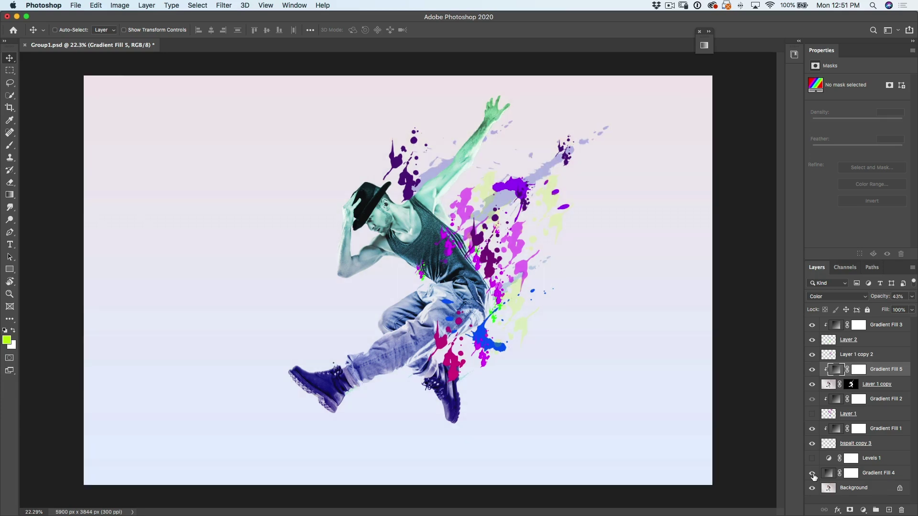